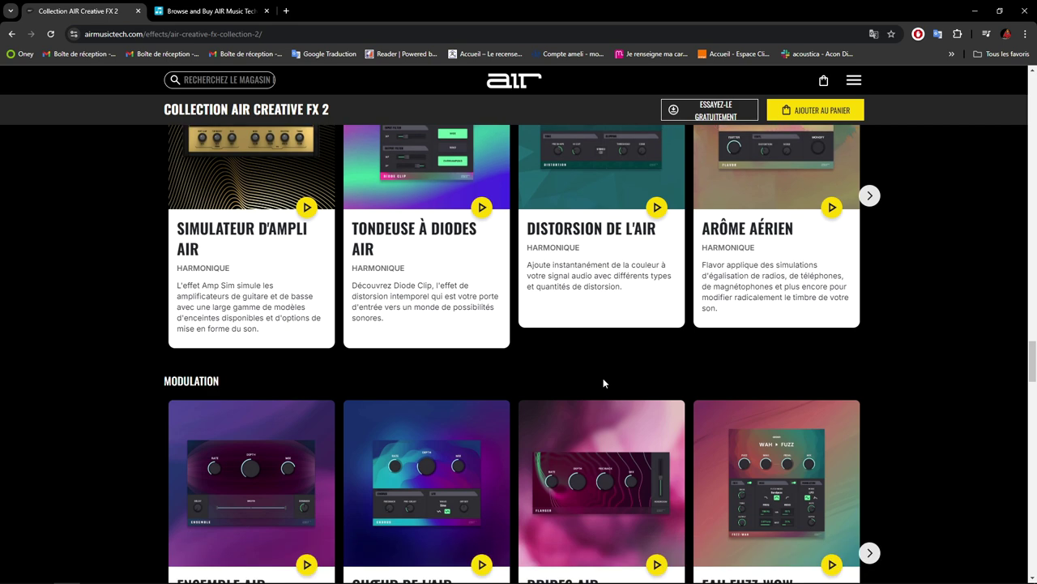
Review the AIR Creative FX Collection 2 page, from the modulation effects and audio demos to the system requirements.
{"action": "scroll", "coordinate": [603, 379], "scroll_direction": "down", "scroll_amount": 5}
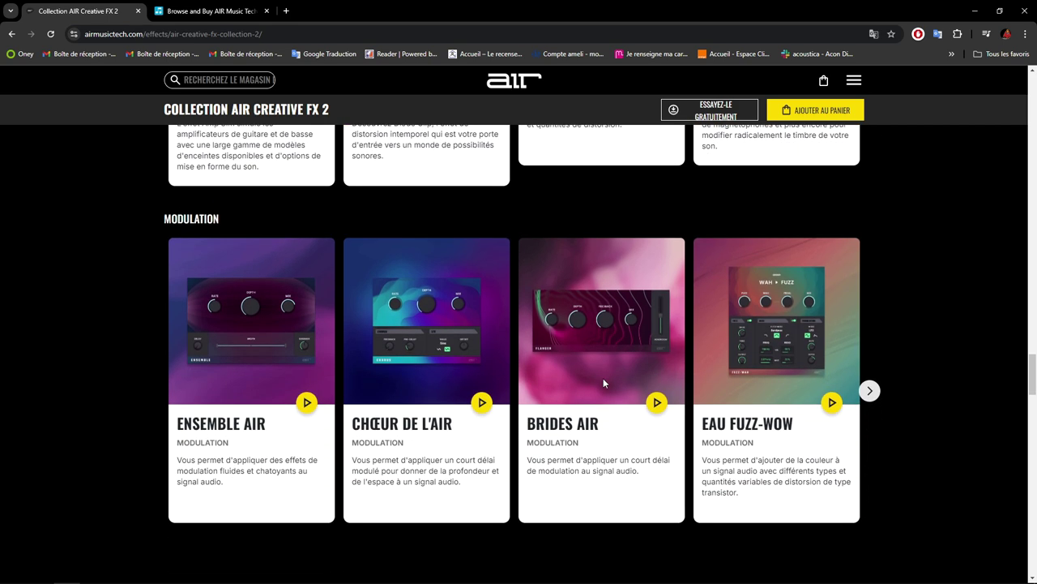
{"action": "scroll", "coordinate": [603, 382], "scroll_direction": "down", "scroll_amount": 7}
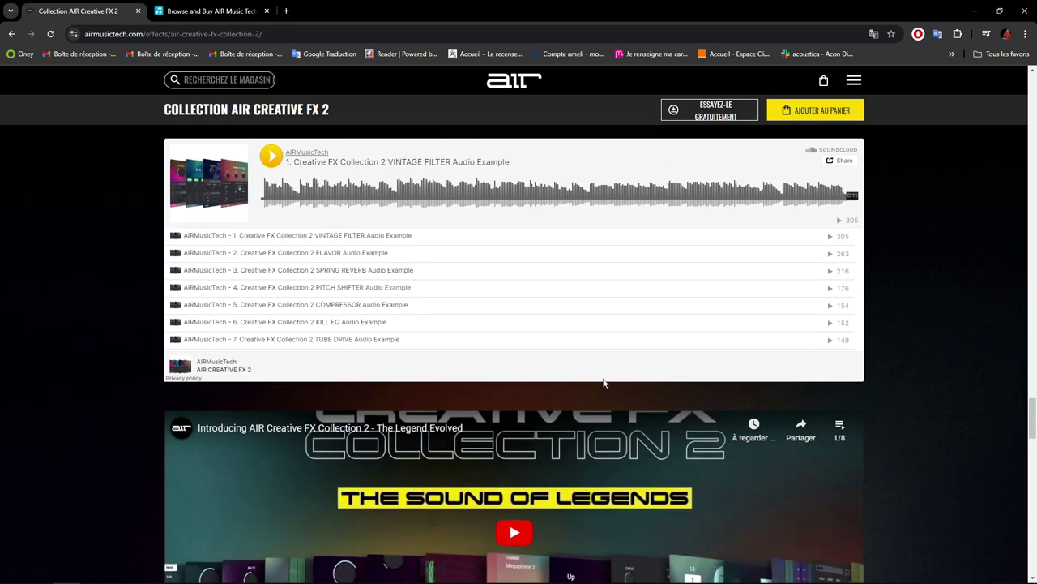
{"action": "scroll", "coordinate": [603, 383], "scroll_direction": "down", "scroll_amount": 5}
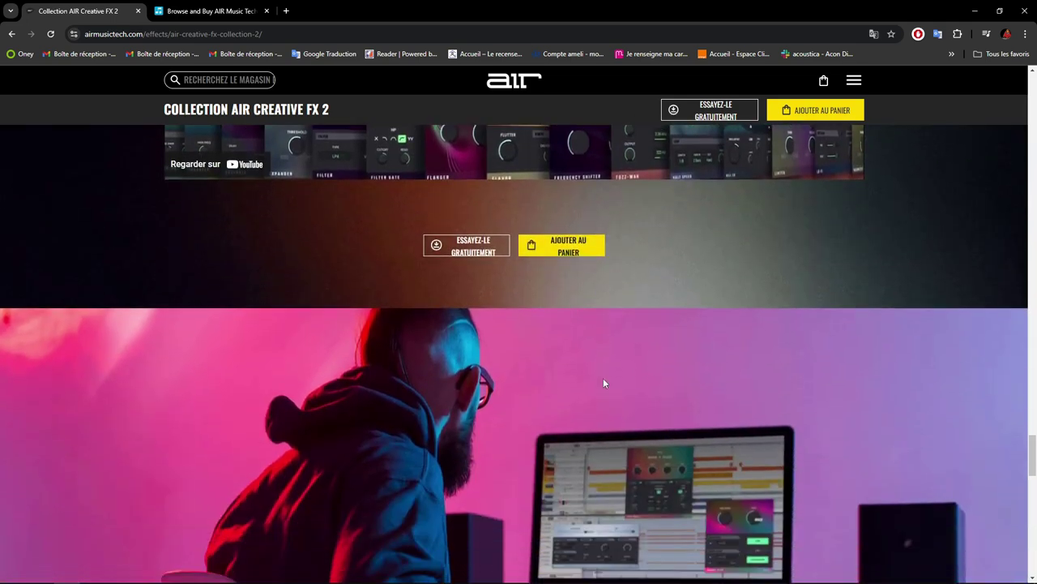
{"action": "scroll", "coordinate": [603, 383], "scroll_direction": "down", "scroll_amount": 5}
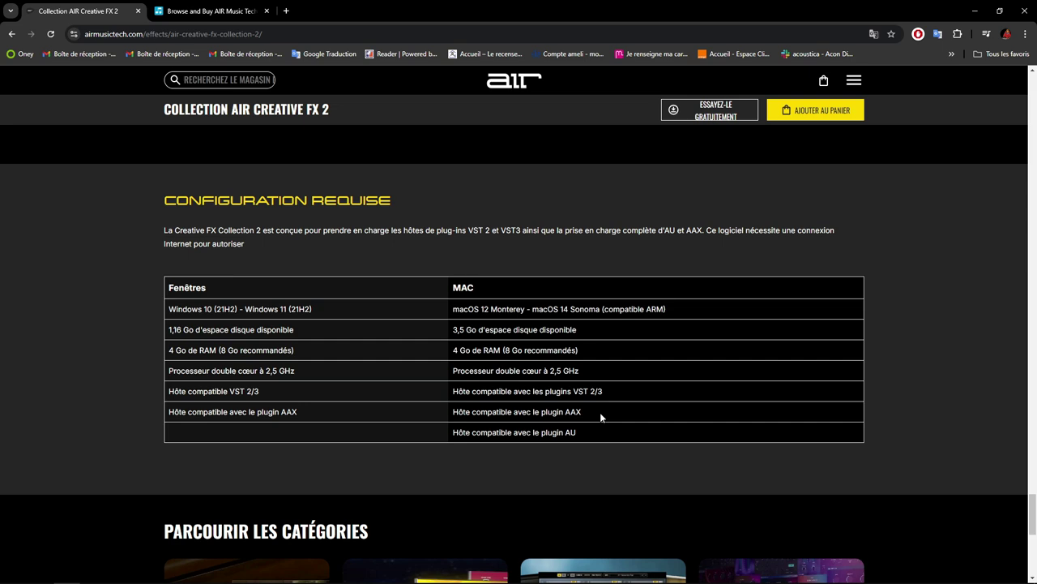
{"action": "scroll", "coordinate": [600, 411], "scroll_direction": "down", "scroll_amount": 2}
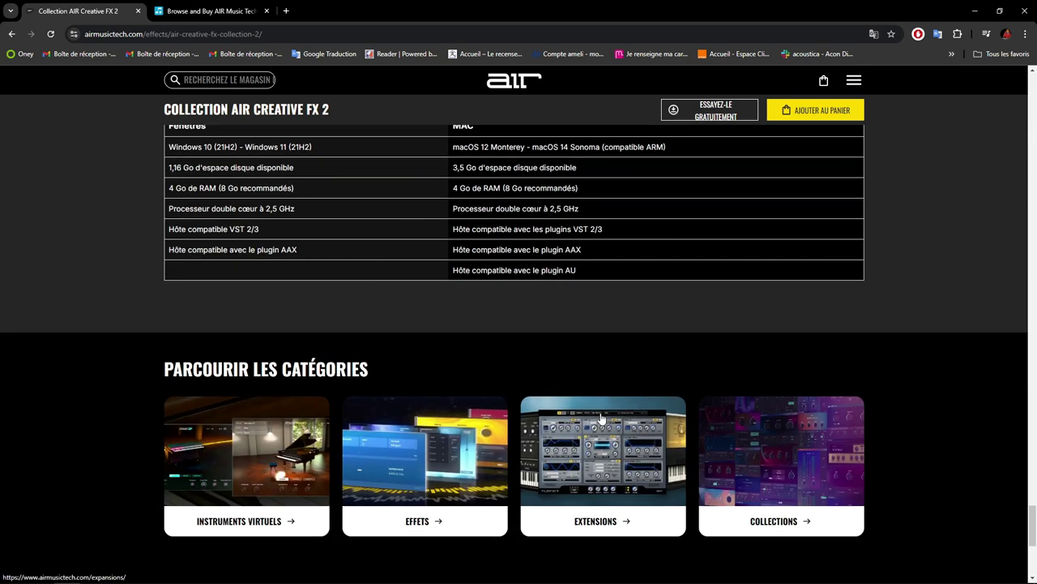
Check AIR Music Technology's bestsellers and product offers on Plugin Boutique, then return to the Creative FX Collection 2 page.
{"action": "left_click", "coordinate": [198, 11]}
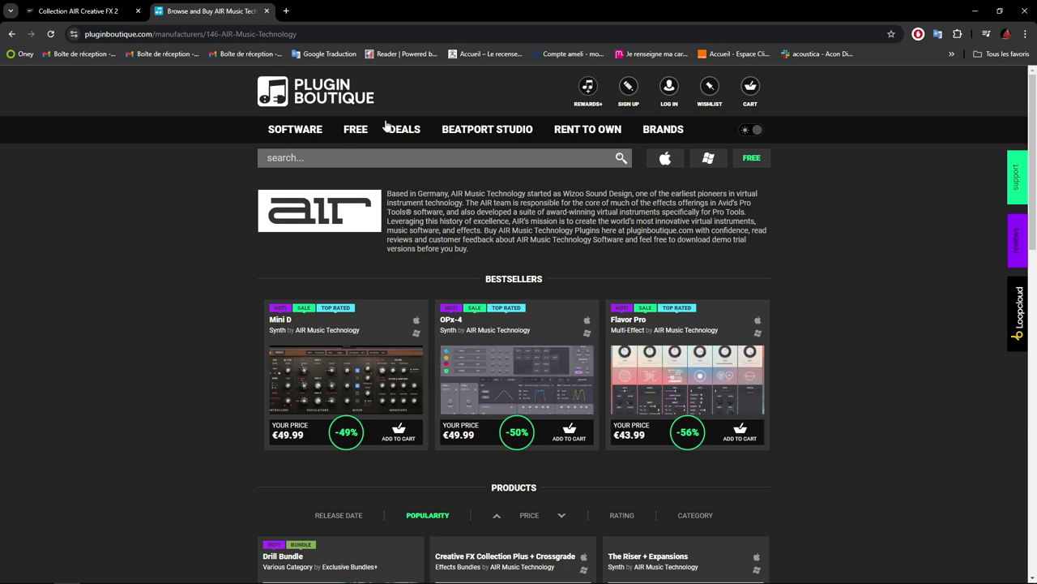
{"action": "scroll", "coordinate": [487, 202], "scroll_direction": "down", "scroll_amount": 3}
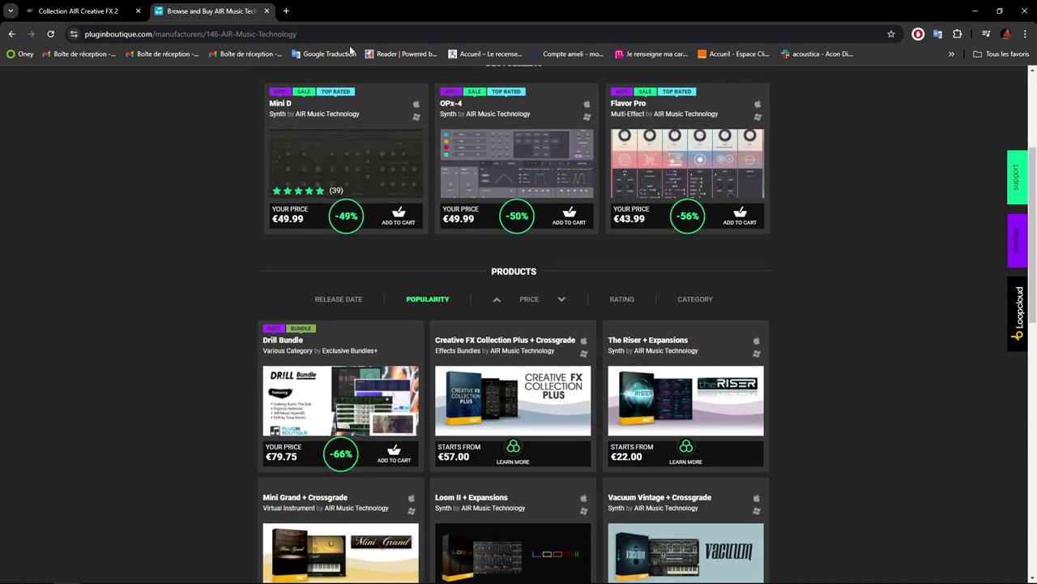
{"action": "left_click", "coordinate": [112, 12]}
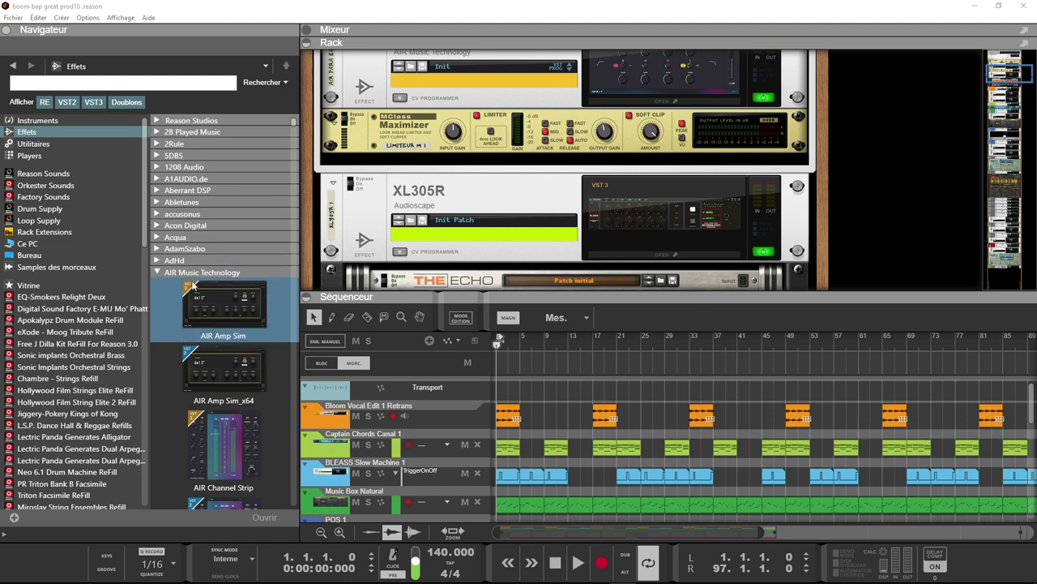
In Reason, look through the AIR Music Technology effects, comparing the old and new plugin versions from AIR Amp Sim to AIR Maximizer.
{"action": "scroll", "coordinate": [197, 280], "scroll_direction": "down", "scroll_amount": 3}
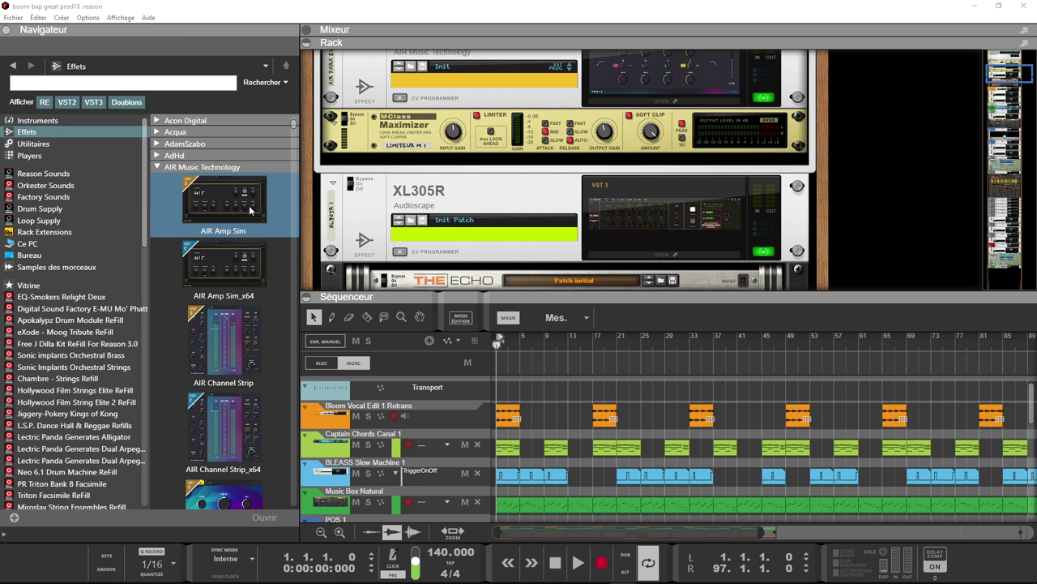
{"action": "scroll", "coordinate": [250, 211], "scroll_direction": "down", "scroll_amount": 1}
{"action": "scroll", "coordinate": [251, 211], "scroll_direction": "down", "scroll_amount": 4}
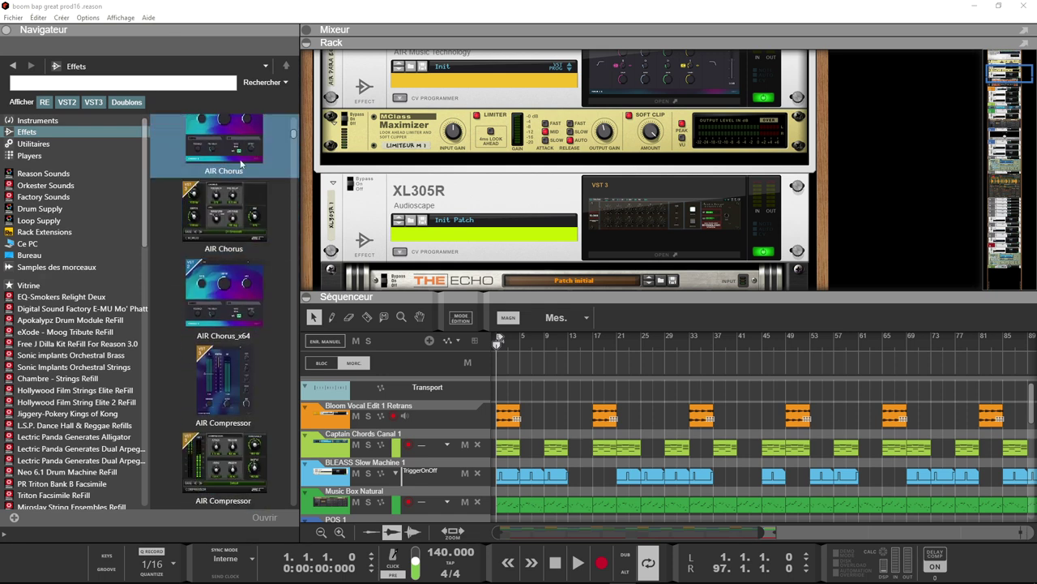
{"action": "scroll", "coordinate": [245, 149], "scroll_direction": "up", "scroll_amount": 1}
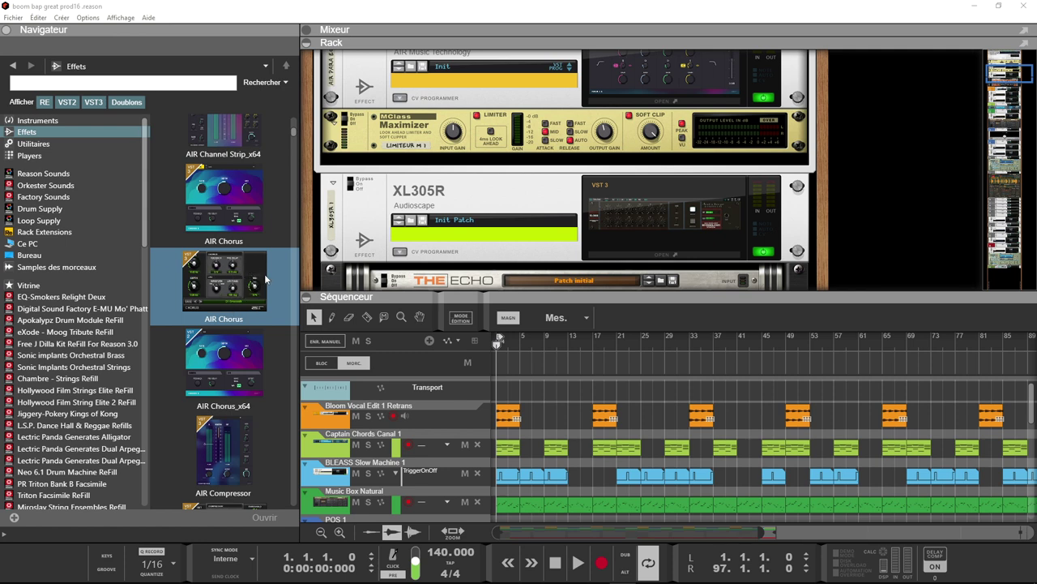
{"action": "scroll", "coordinate": [245, 284], "scroll_direction": "down", "scroll_amount": 4}
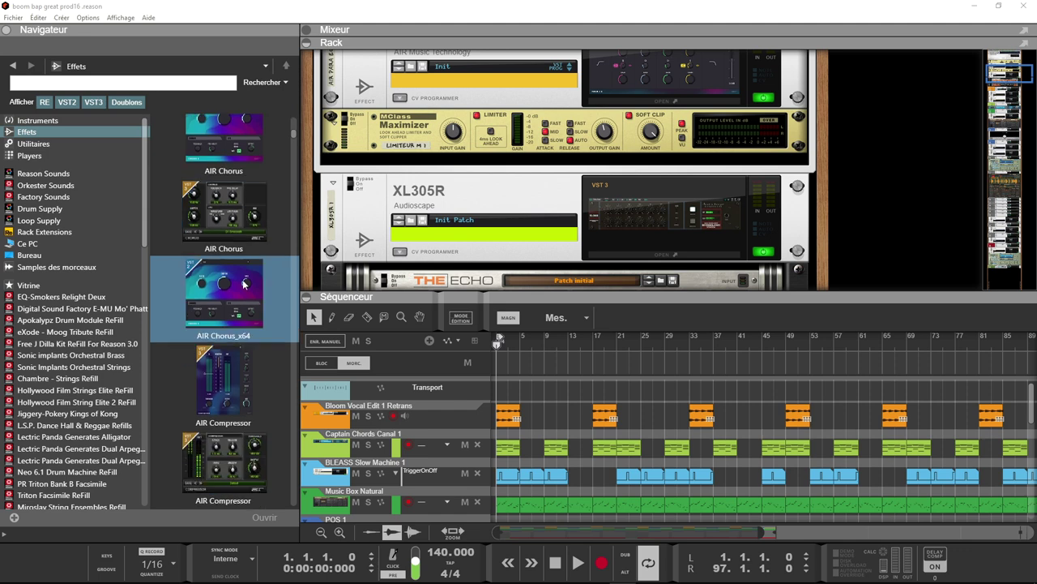
{"action": "scroll", "coordinate": [245, 284], "scroll_direction": "down", "scroll_amount": 2}
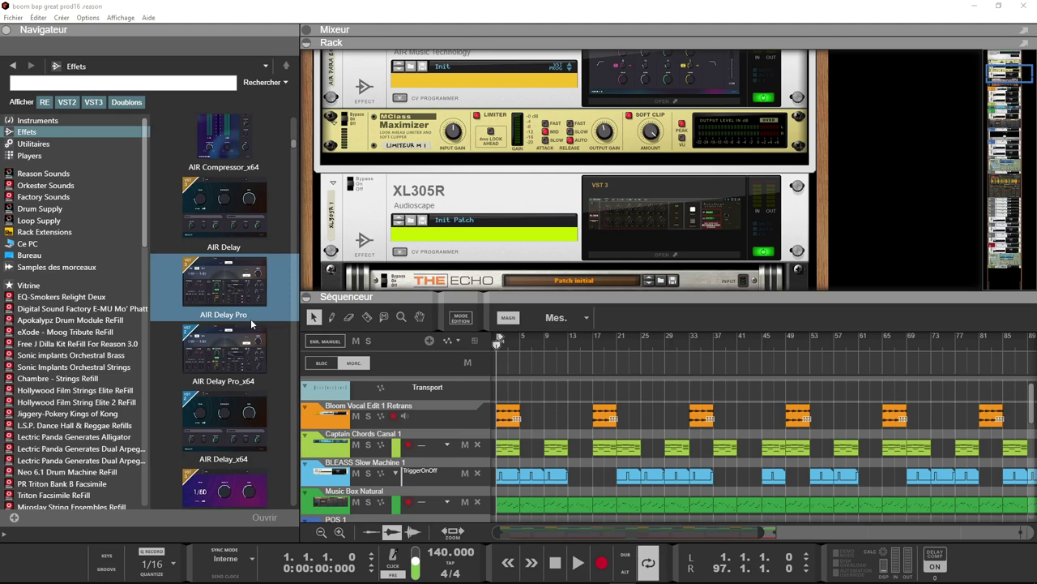
{"action": "scroll", "coordinate": [252, 324], "scroll_direction": "down", "scroll_amount": 3}
{"action": "scroll", "coordinate": [252, 324], "scroll_direction": "down", "scroll_amount": 1}
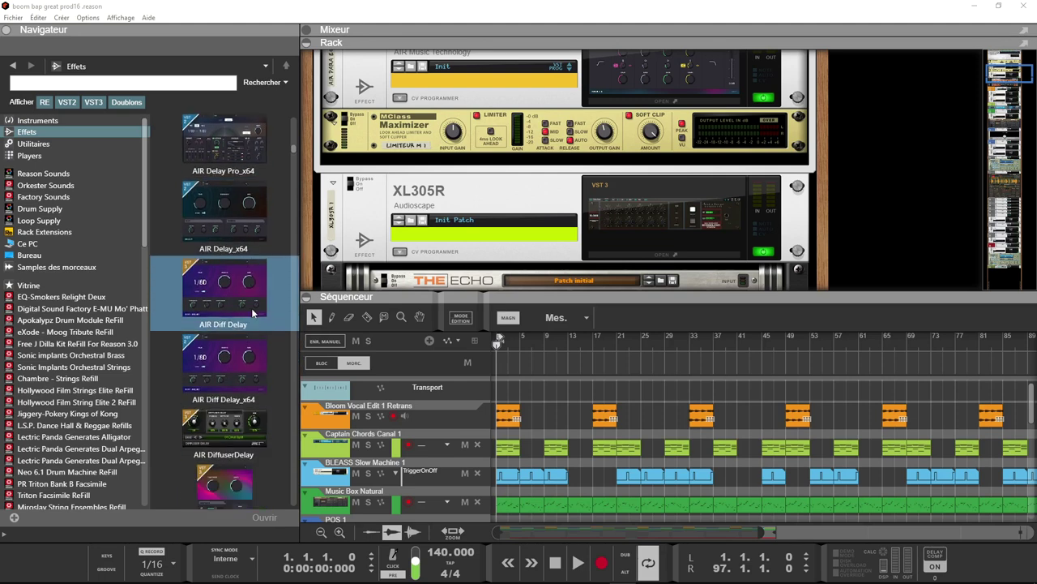
{"action": "scroll", "coordinate": [252, 316], "scroll_direction": "down", "scroll_amount": 5}
{"action": "scroll", "coordinate": [252, 314], "scroll_direction": "down", "scroll_amount": 3}
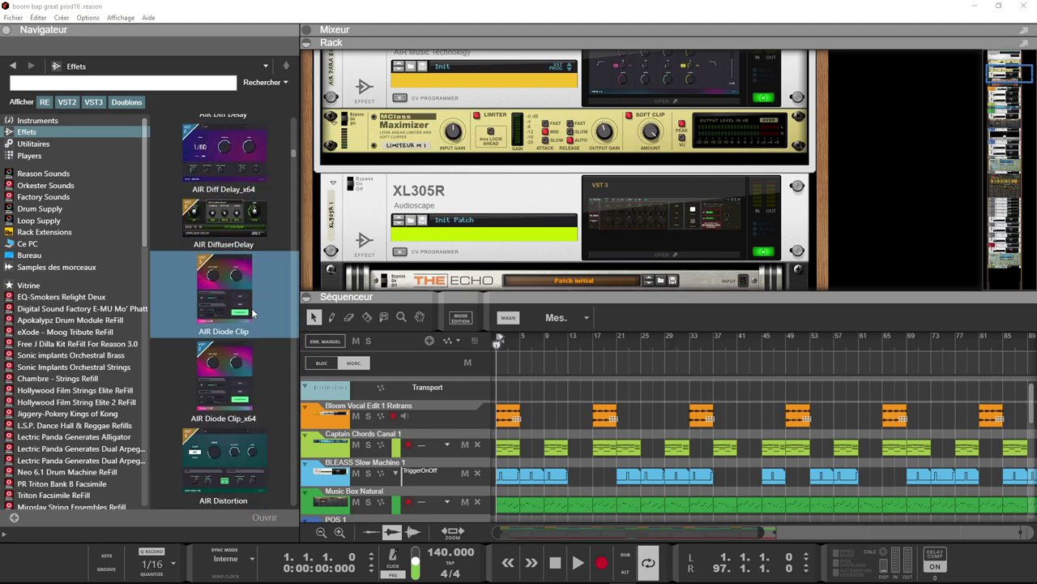
{"action": "scroll", "coordinate": [252, 313], "scroll_direction": "down", "scroll_amount": 7}
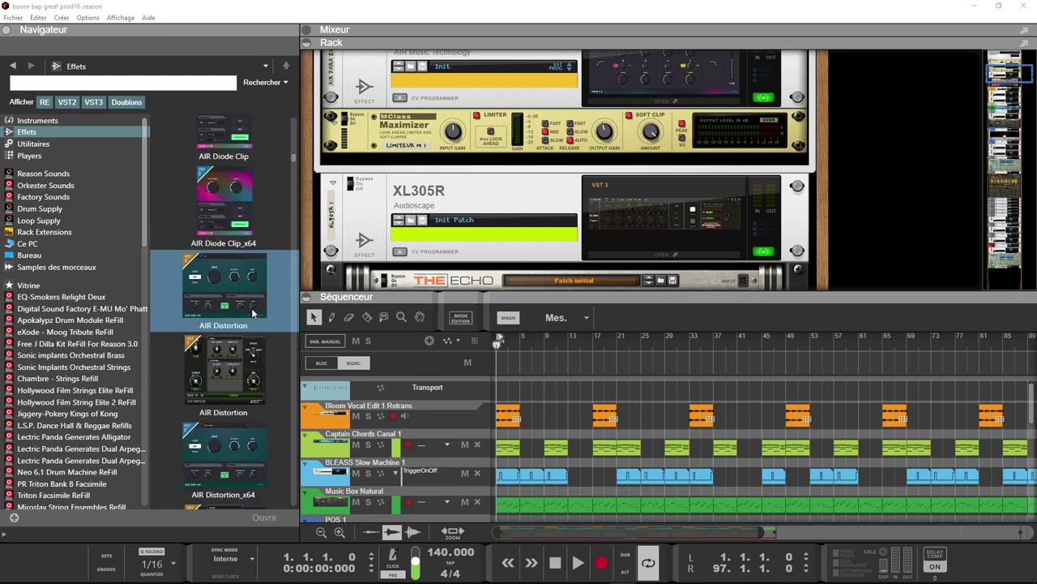
{"action": "scroll", "coordinate": [253, 312], "scroll_direction": "down", "scroll_amount": 12}
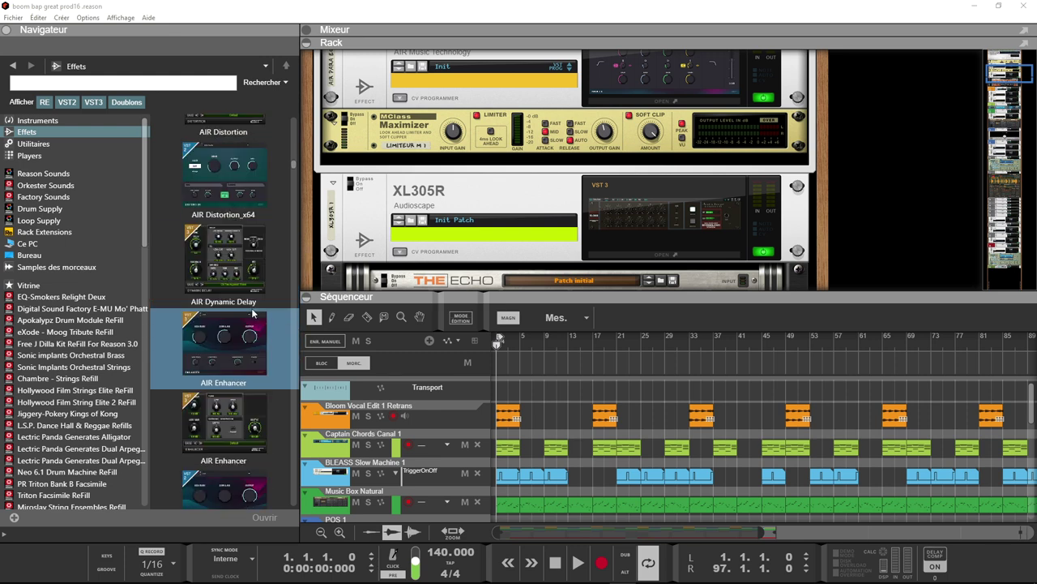
{"action": "scroll", "coordinate": [253, 316], "scroll_direction": "down", "scroll_amount": 6}
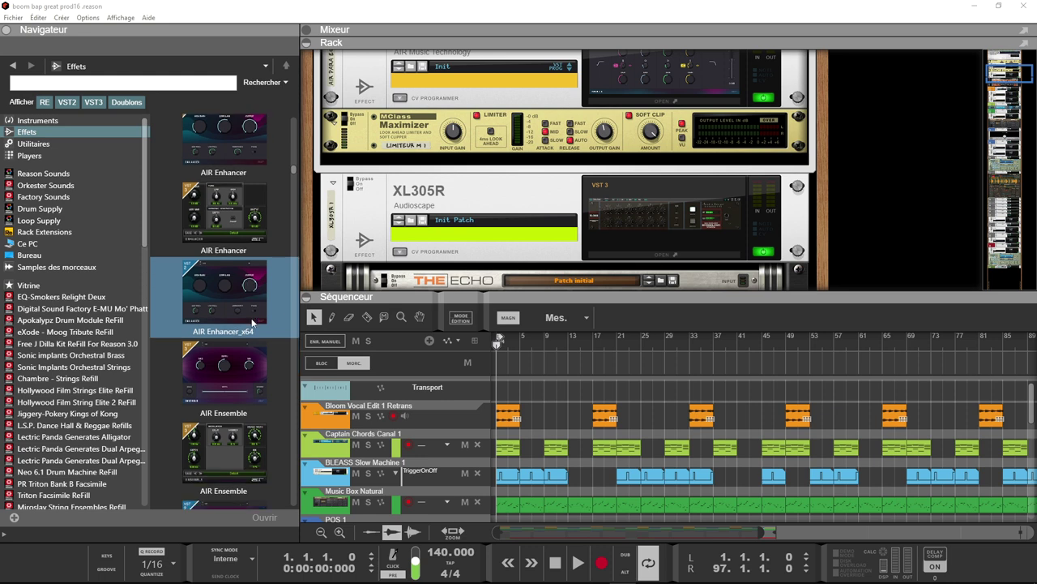
{"action": "scroll", "coordinate": [253, 322], "scroll_direction": "down", "scroll_amount": 2}
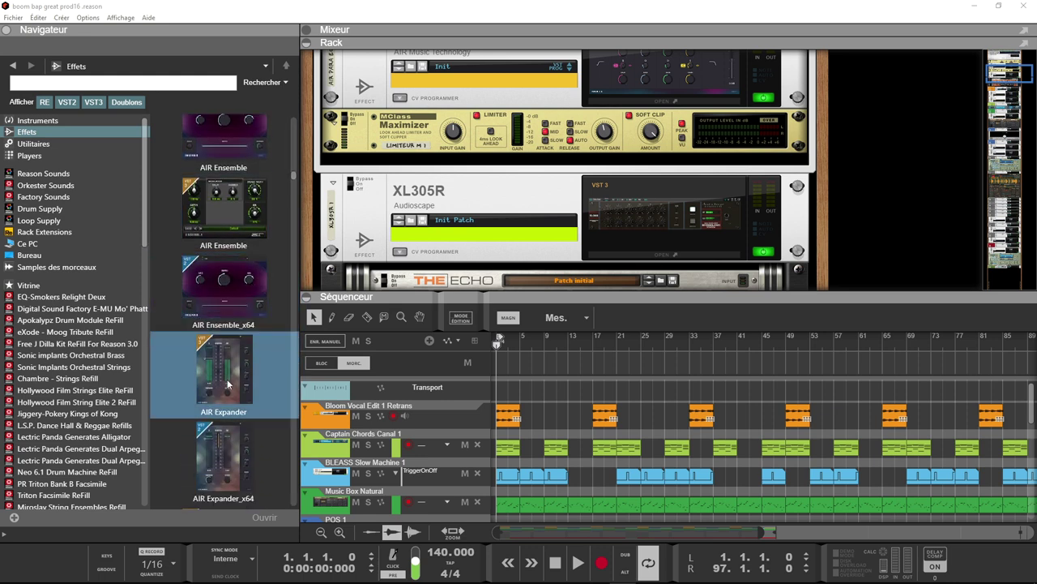
{"action": "scroll", "coordinate": [231, 384], "scroll_direction": "down", "scroll_amount": 10}
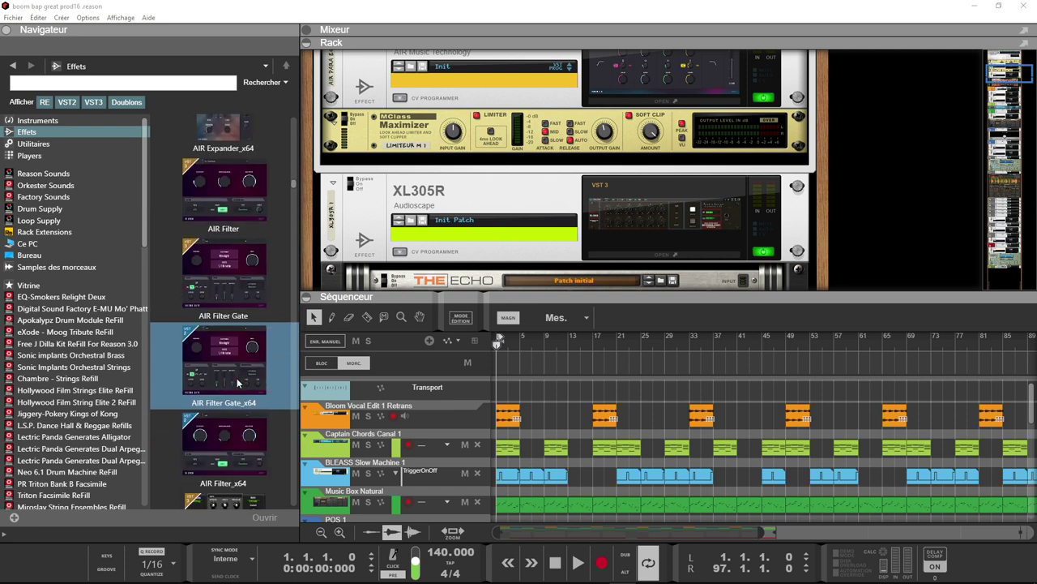
{"action": "scroll", "coordinate": [237, 383], "scroll_direction": "down", "scroll_amount": 3}
{"action": "scroll", "coordinate": [238, 383], "scroll_direction": "down", "scroll_amount": 3}
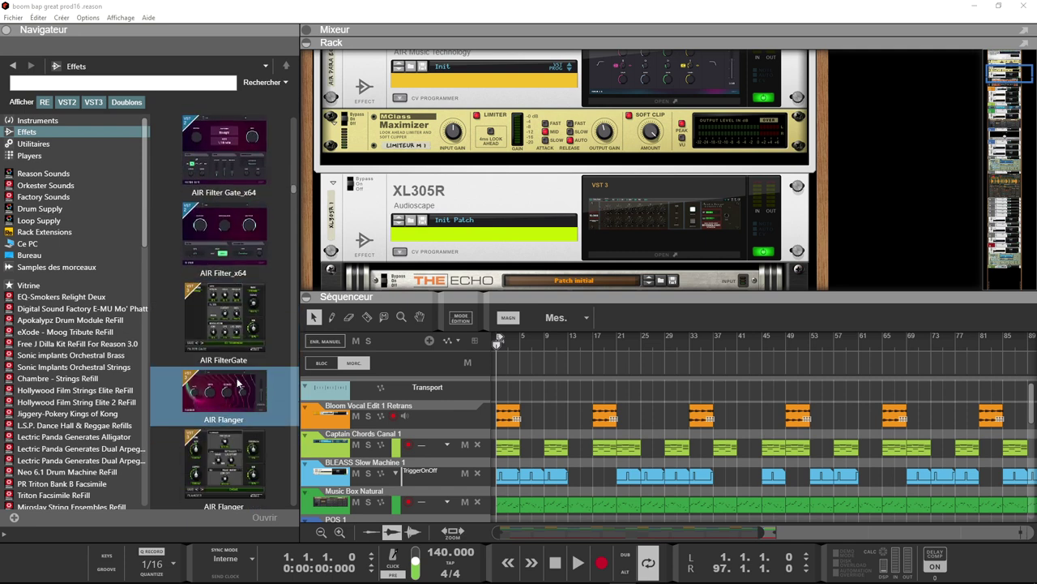
{"action": "scroll", "coordinate": [238, 383], "scroll_direction": "down", "scroll_amount": 6}
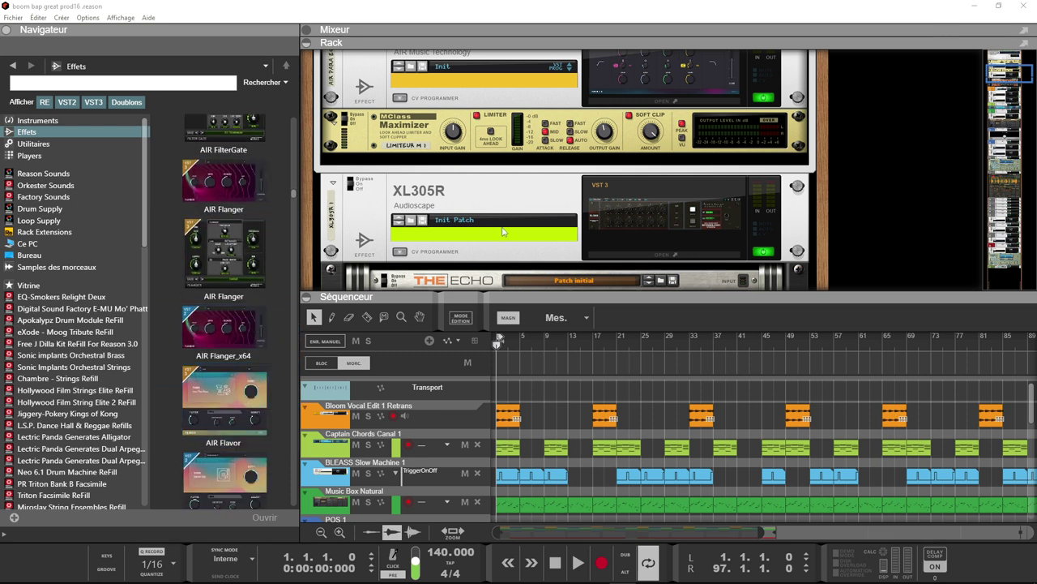
{"action": "scroll", "coordinate": [240, 371], "scroll_direction": "down", "scroll_amount": 7}
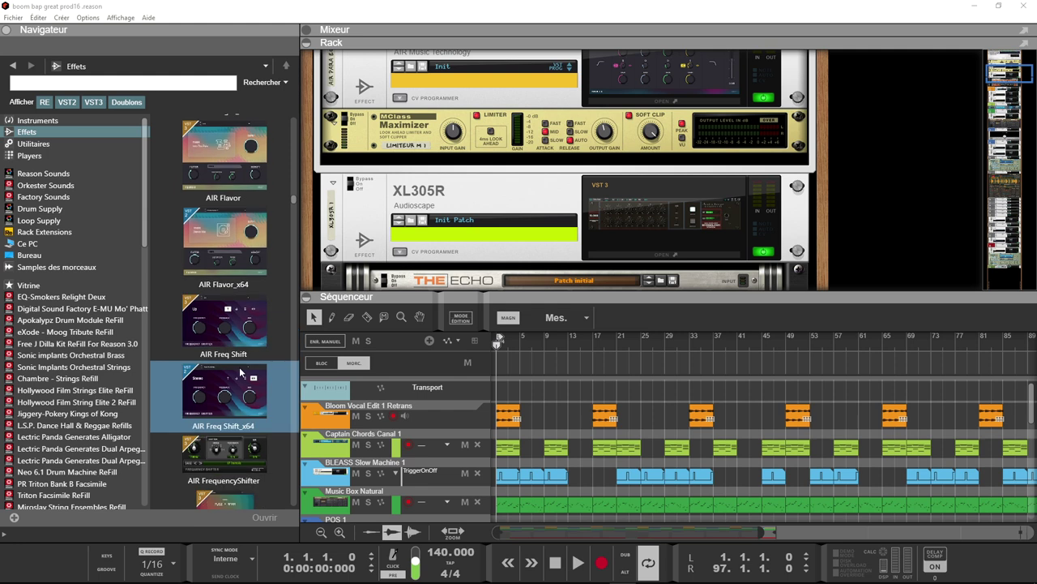
{"action": "scroll", "coordinate": [240, 371], "scroll_direction": "down", "scroll_amount": 5}
{"action": "scroll", "coordinate": [240, 371], "scroll_direction": "down", "scroll_amount": 3}
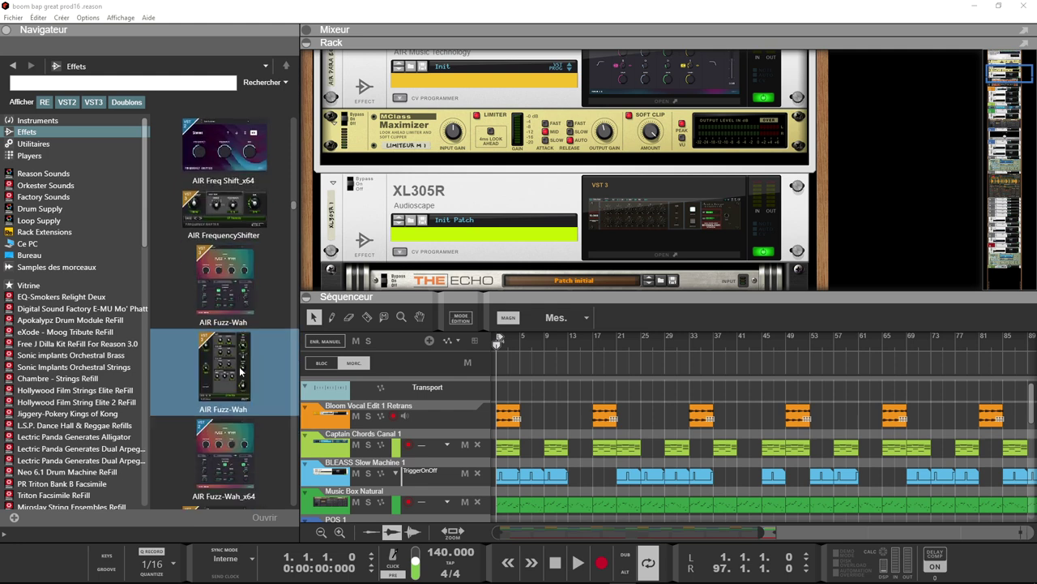
{"action": "scroll", "coordinate": [240, 371], "scroll_direction": "down", "scroll_amount": 2}
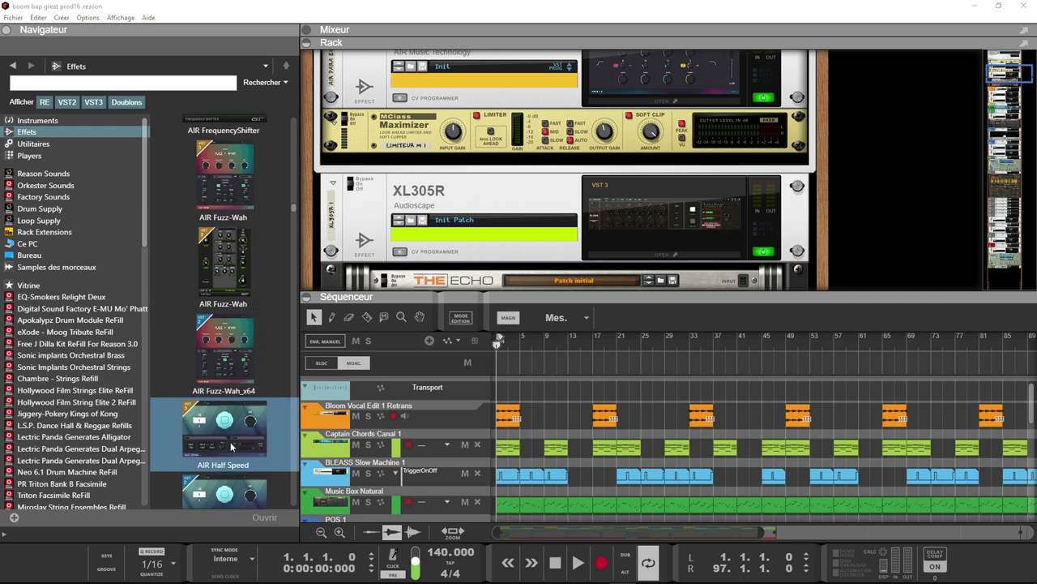
{"action": "scroll", "coordinate": [230, 446], "scroll_direction": "down", "scroll_amount": 5}
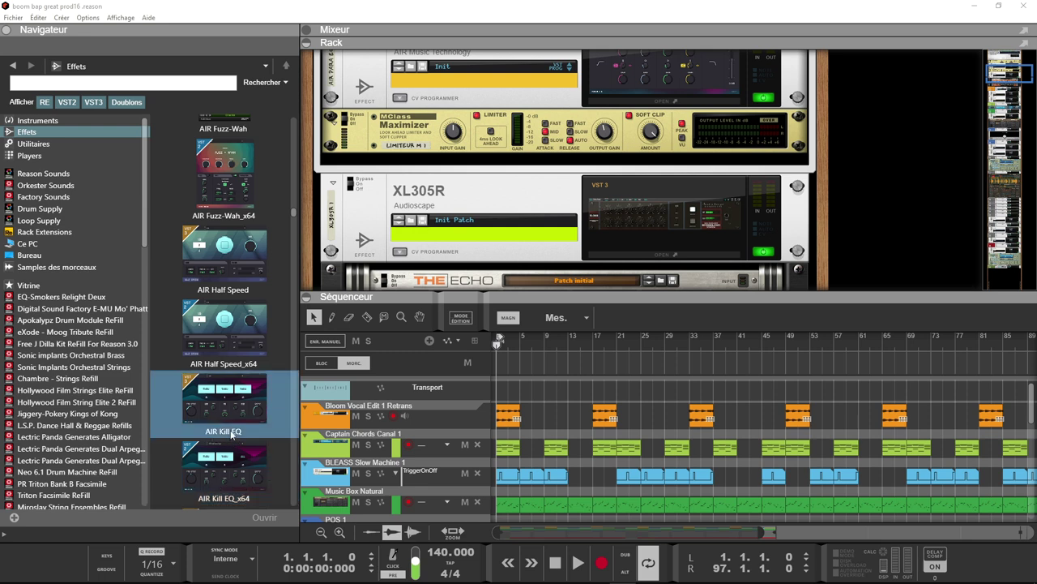
{"action": "scroll", "coordinate": [234, 410], "scroll_direction": "down", "scroll_amount": 4}
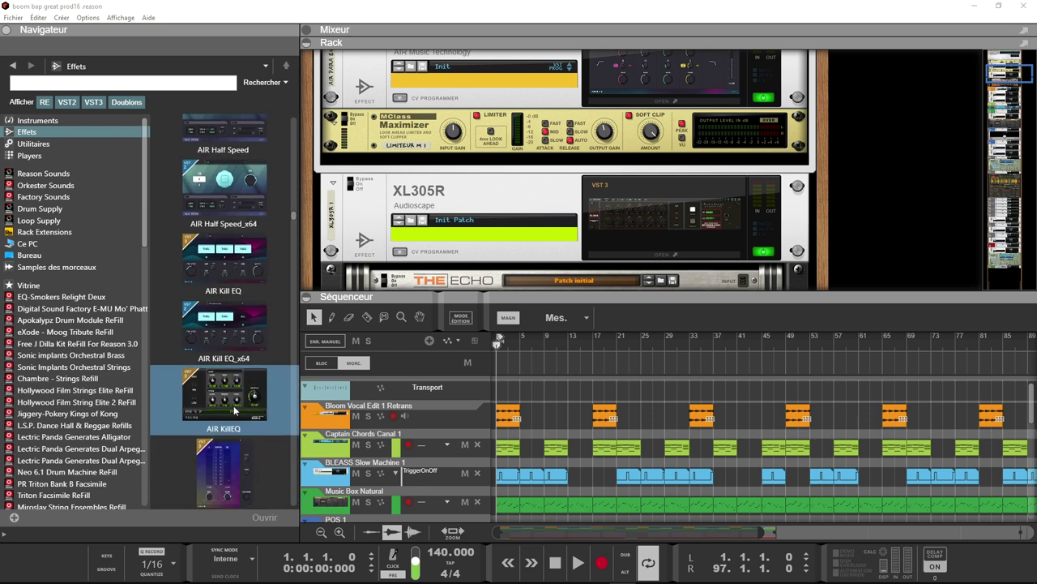
{"action": "scroll", "coordinate": [235, 412], "scroll_direction": "down", "scroll_amount": 2}
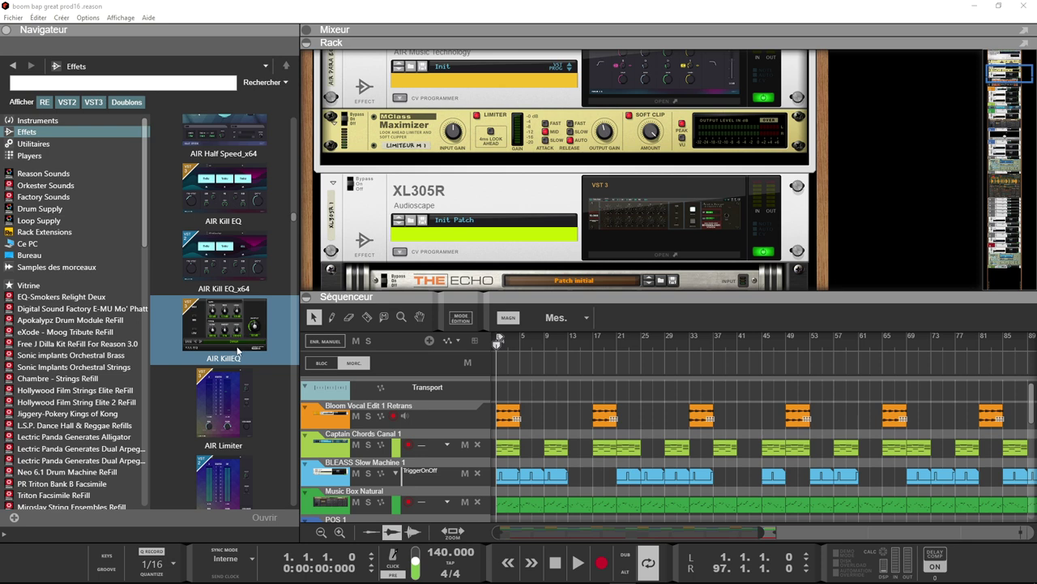
{"action": "scroll", "coordinate": [237, 350], "scroll_direction": "down", "scroll_amount": 5}
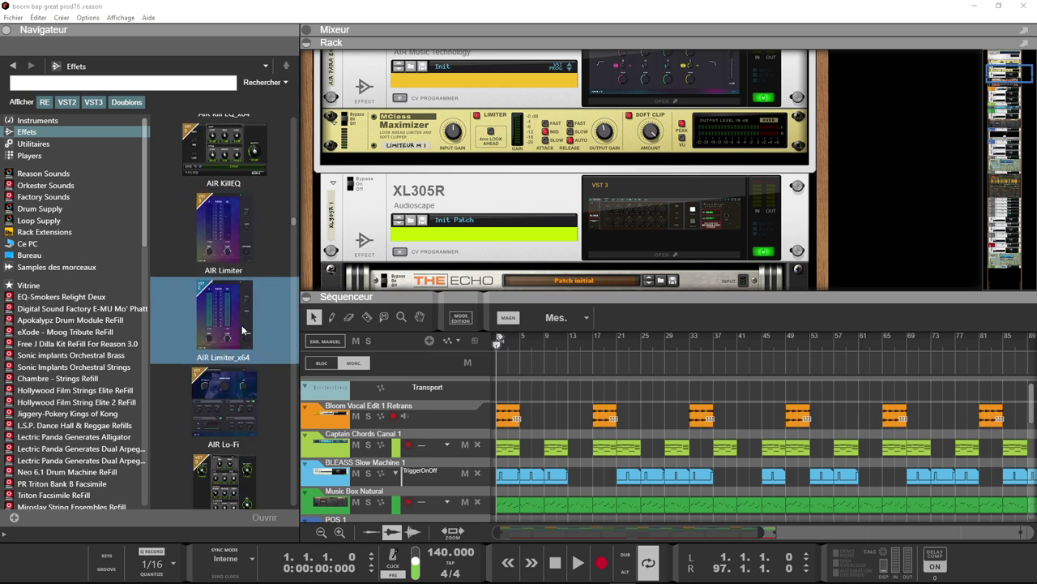
{"action": "scroll", "coordinate": [247, 405], "scroll_direction": "down", "scroll_amount": 9}
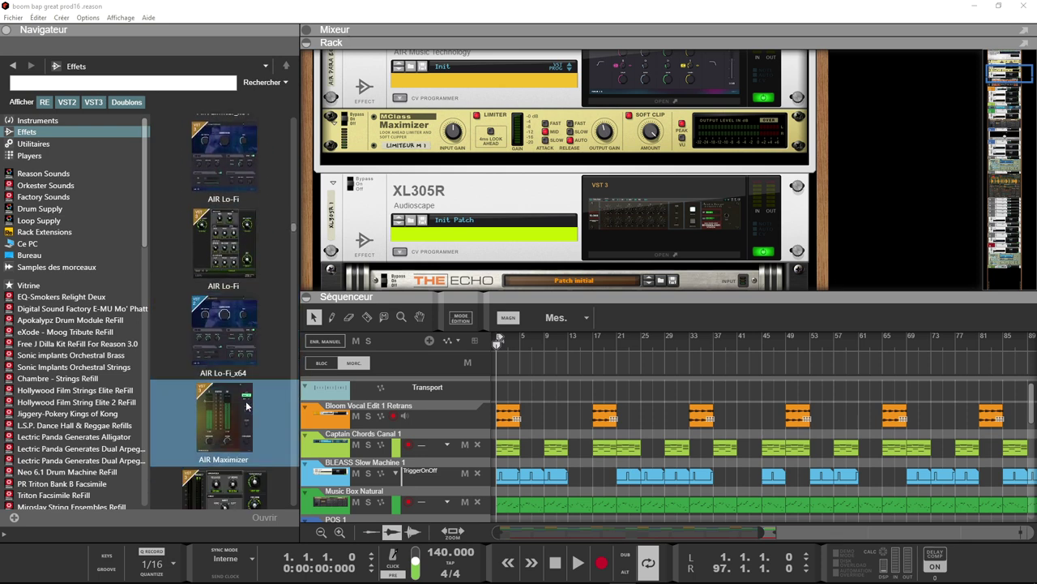
{"action": "scroll", "coordinate": [247, 405], "scroll_direction": "down", "scroll_amount": 3}
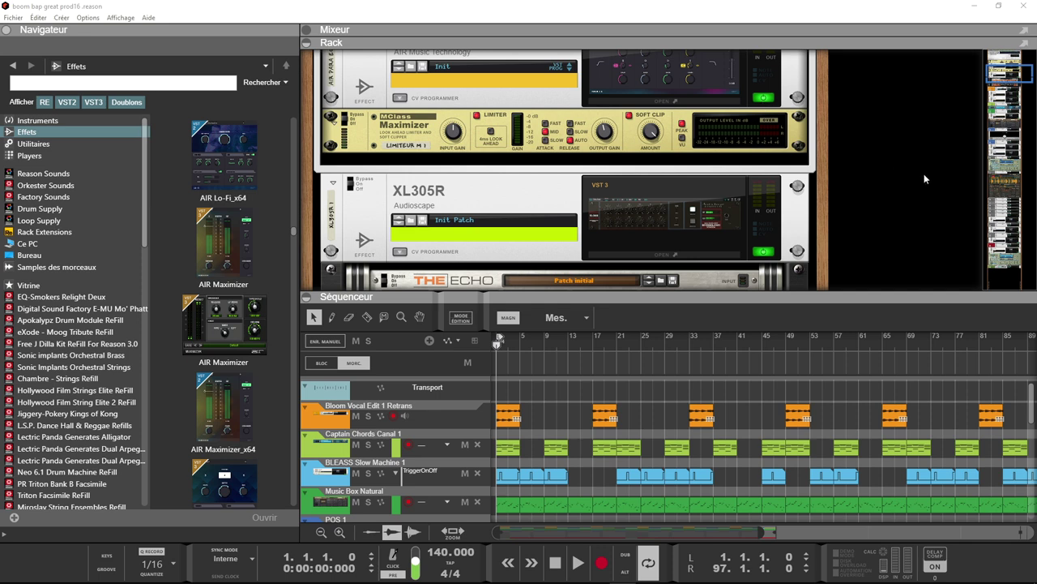
Insert AIR ParametricEQ in the rack between AIR Para EQ_x64 and the MClass Maximizer, and toggle keep-open for its plugin window.
{"action": "left_click_drag", "start_coordinate": [1006, 79], "coordinate": [1005, 68]}
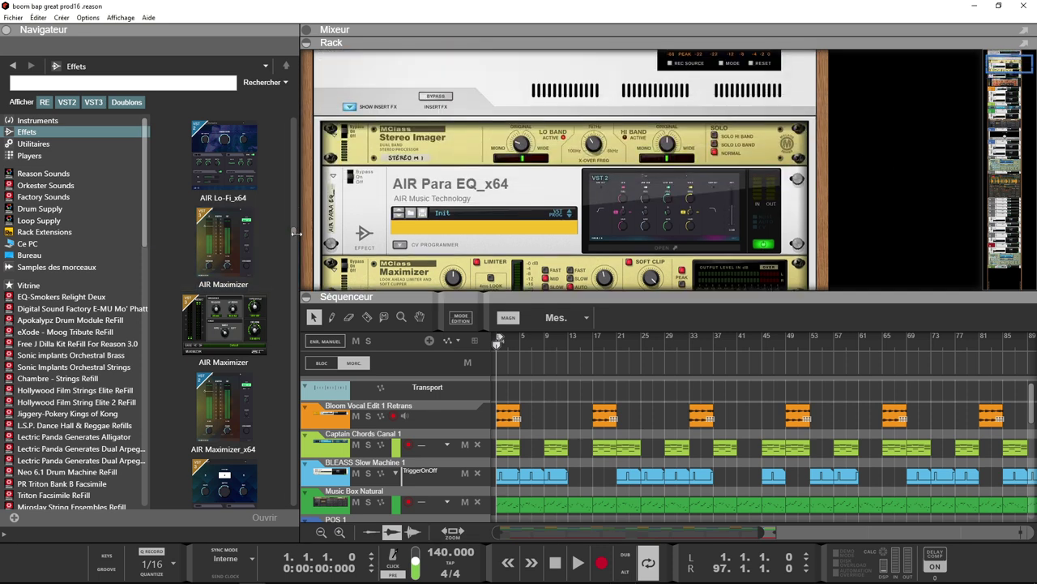
{"action": "left_click_drag", "start_coordinate": [295, 235], "coordinate": [292, 259]}
{"action": "left_click", "coordinate": [229, 393]}
{"action": "left_click_drag", "start_coordinate": [230, 393], "coordinate": [444, 235]}
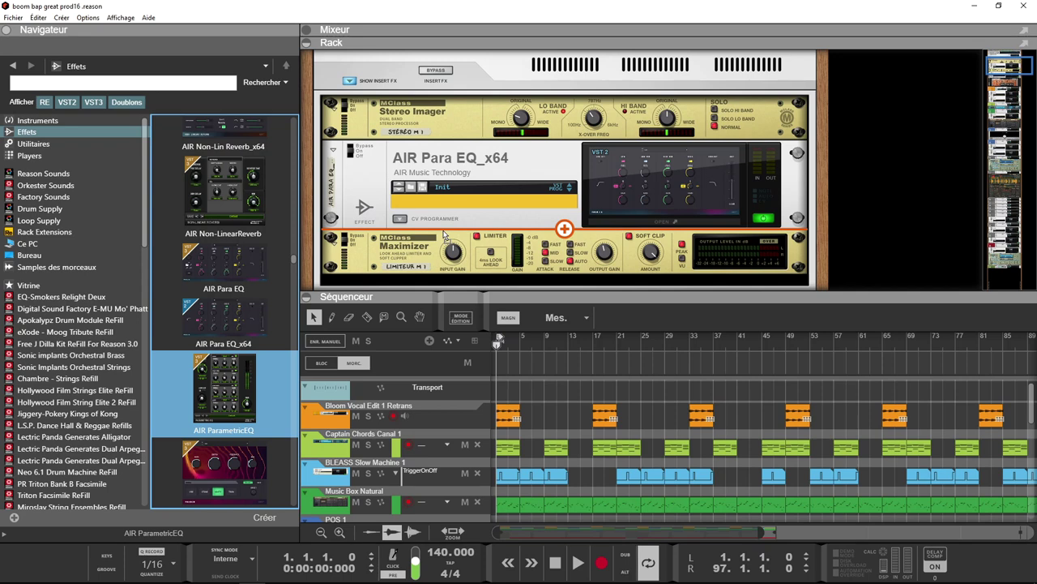
{"action": "left_click_drag", "start_coordinate": [444, 235], "coordinate": [524, 235]}
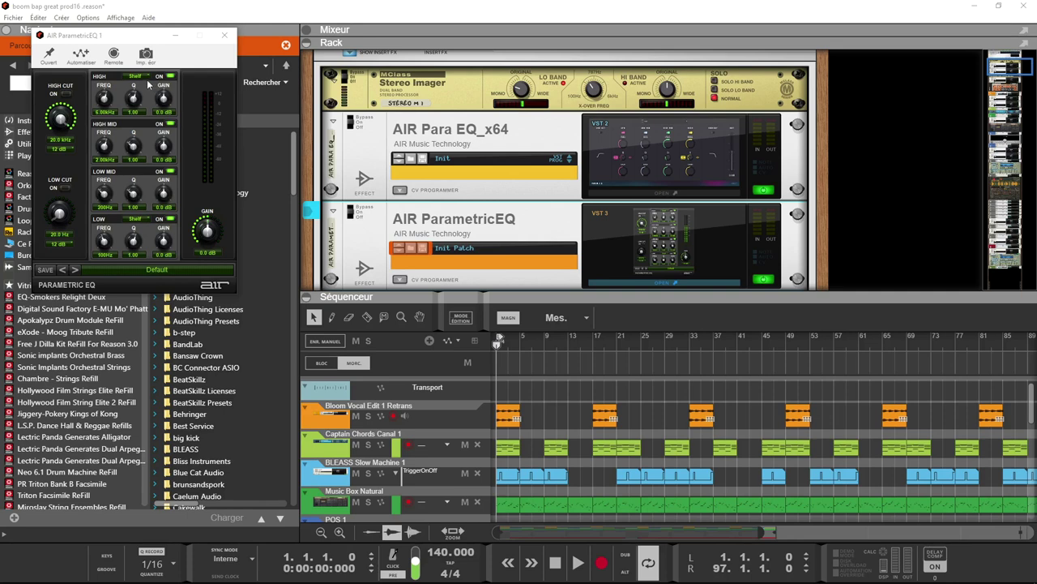
{"action": "left_click", "coordinate": [50, 53]}
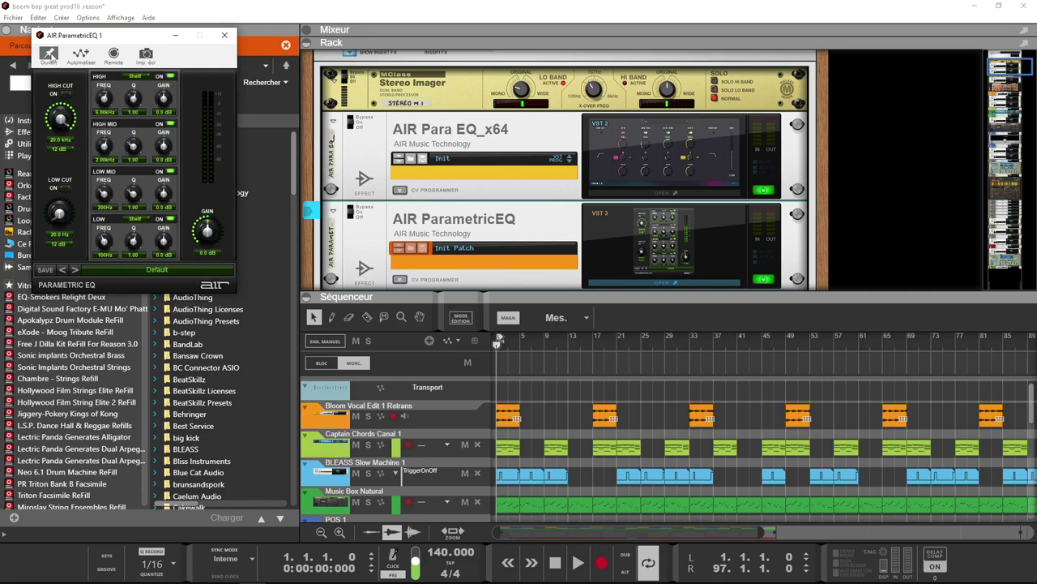
Open AIR Para EQ_x64 beside AIR ParametricEQ, keep its window open, inspect its controls and options, and close both windows.
{"action": "left_click", "coordinate": [750, 162]}
{"action": "left_click", "coordinate": [688, 193]}
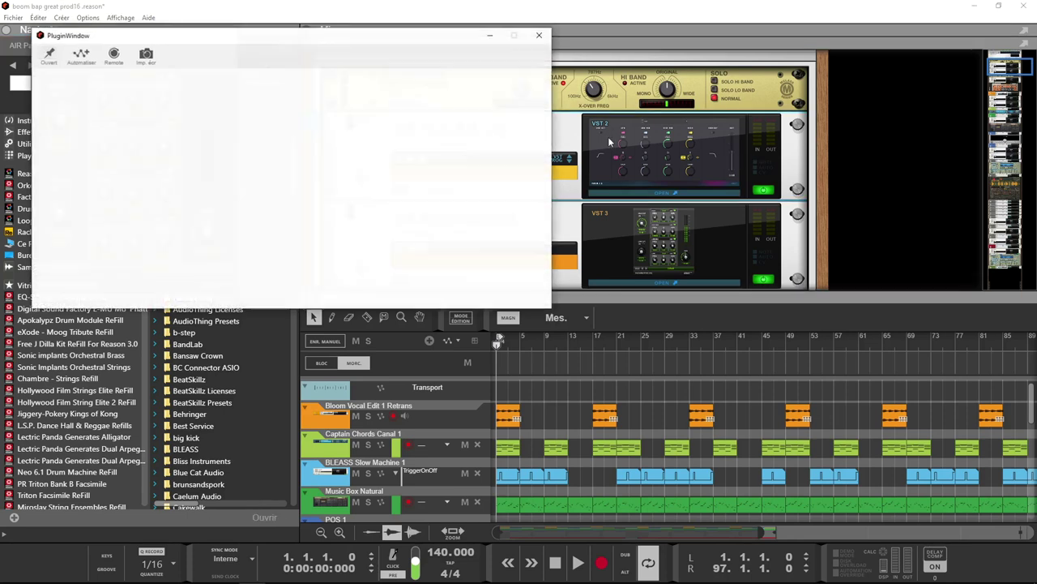
{"action": "left_click_drag", "start_coordinate": [444, 41], "coordinate": [672, 36]}
{"action": "left_click", "coordinate": [281, 50]}
{"action": "left_click", "coordinate": [274, 73]}
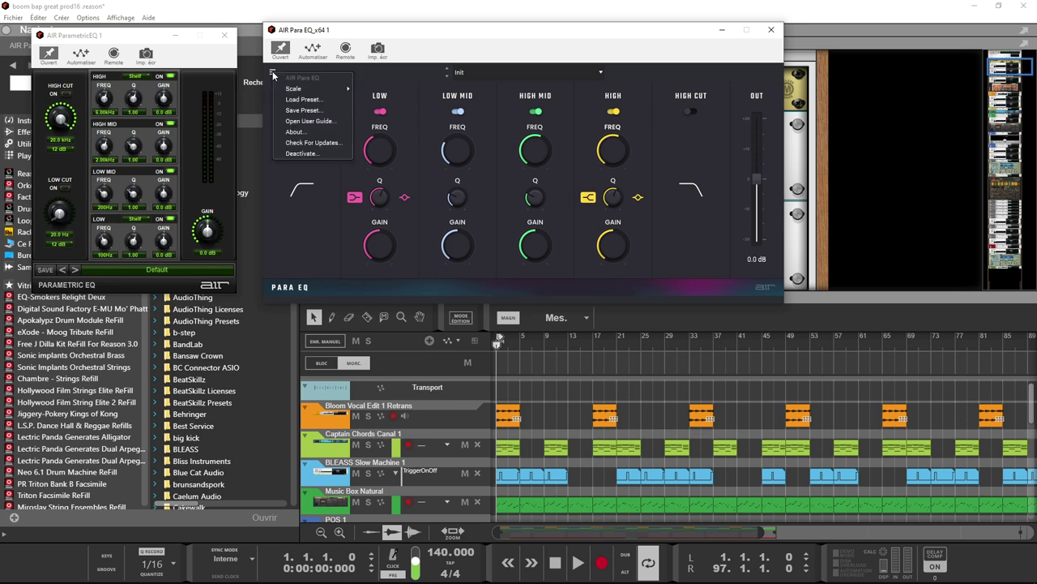
{"action": "mouse_move", "coordinate": [320, 88]}
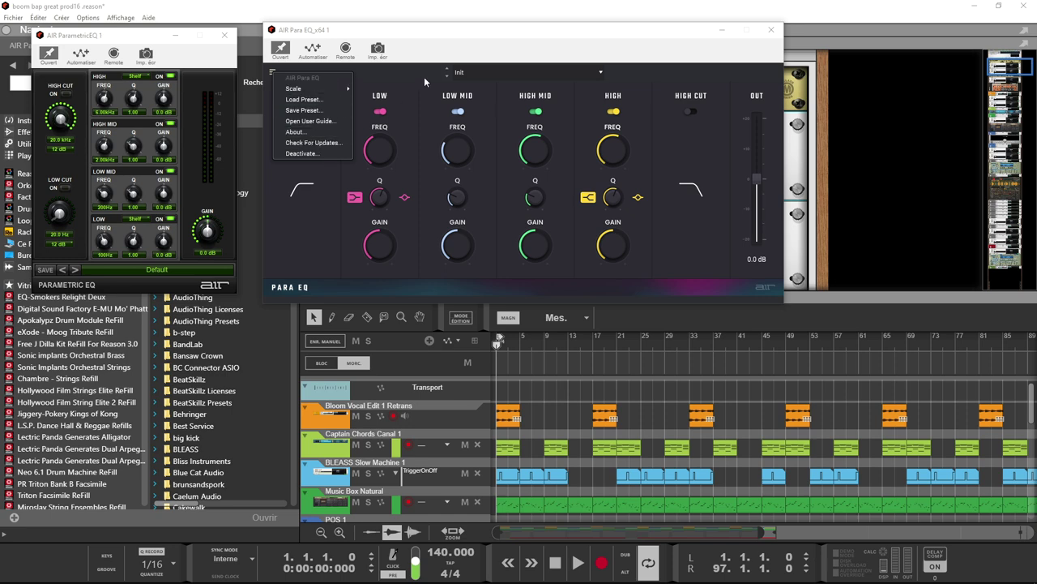
{"action": "left_click", "coordinate": [445, 51]}
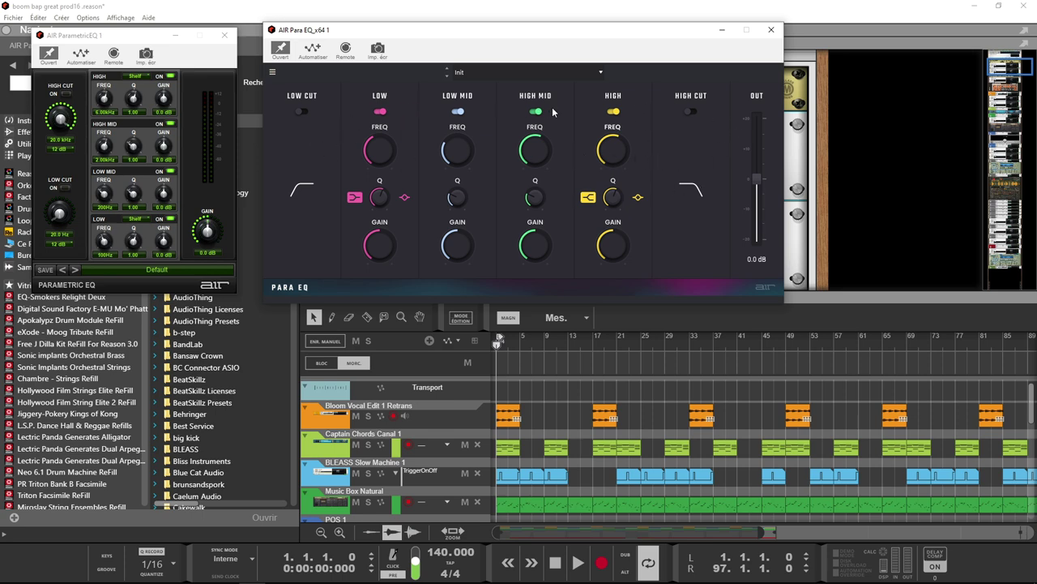
{"action": "left_click", "coordinate": [777, 31]}
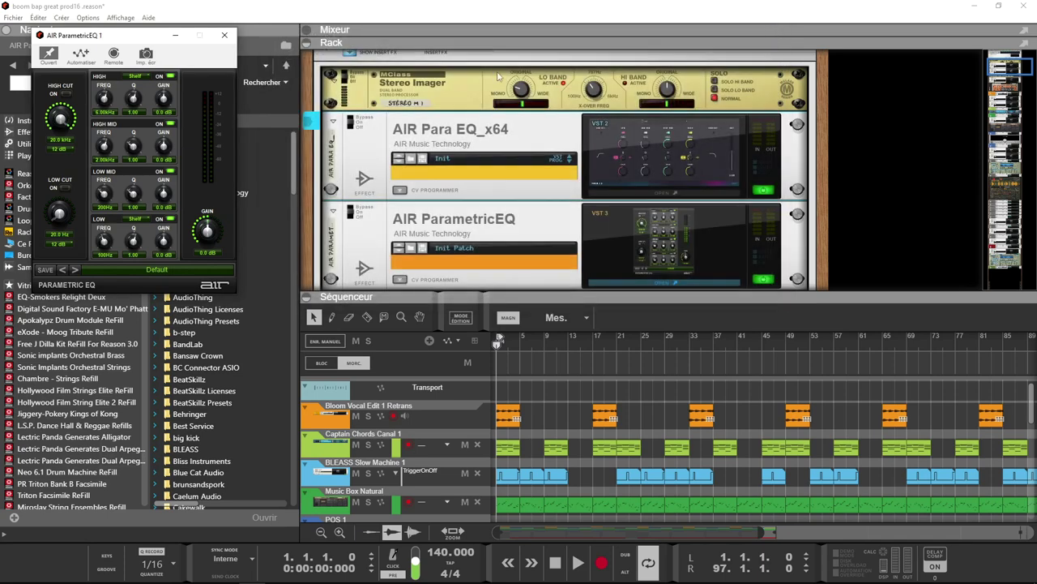
{"action": "left_click", "coordinate": [224, 35]}
Return to the Effects list and replace AIR ParametricEQ in the rack with AIR Maximizer_x64.
{"action": "left_click", "coordinate": [13, 66]}
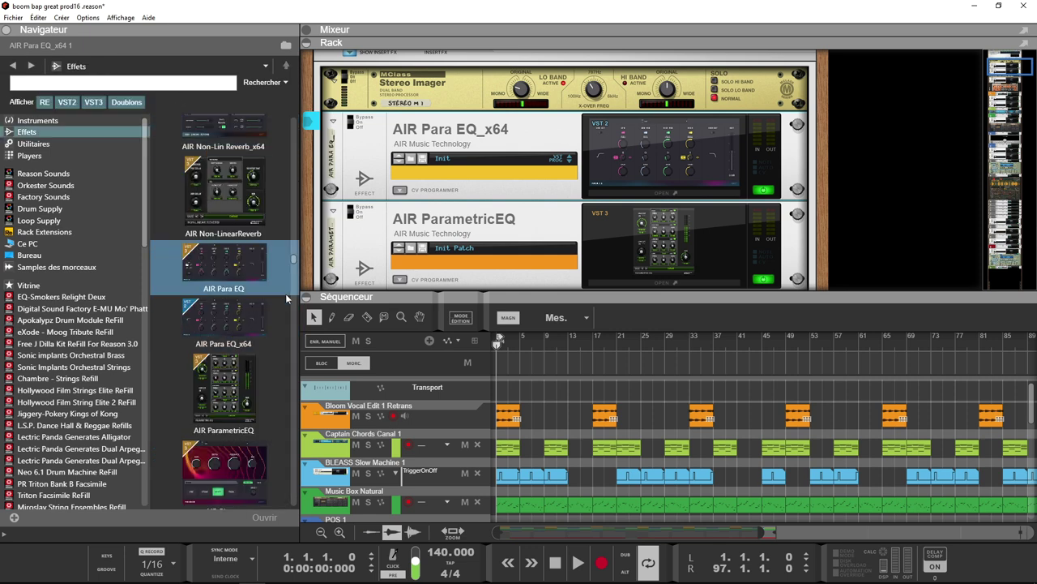
{"action": "left_click_drag", "start_coordinate": [294, 258], "coordinate": [296, 233]}
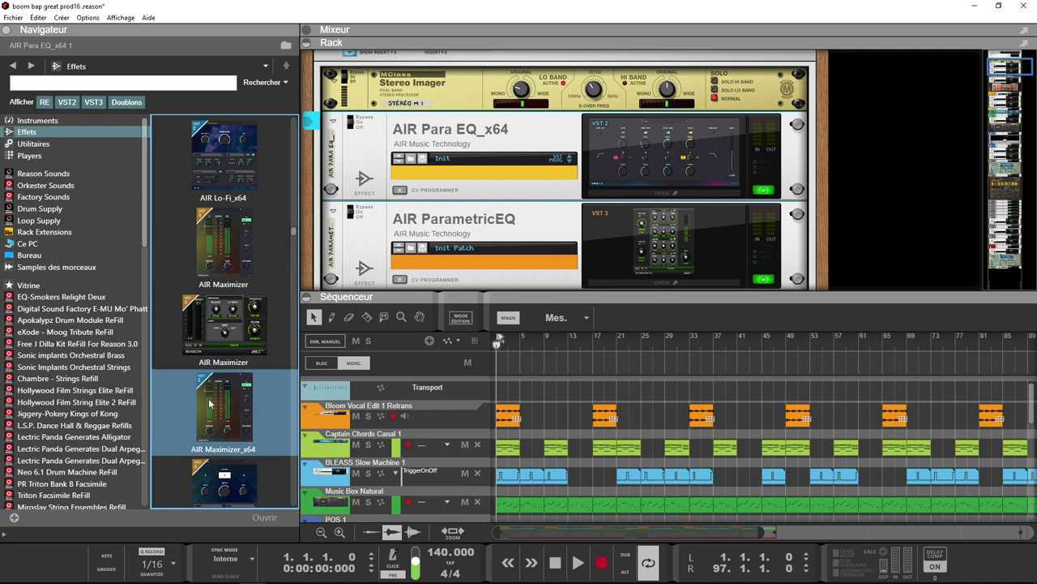
{"action": "left_click_drag", "start_coordinate": [215, 402], "coordinate": [636, 221]}
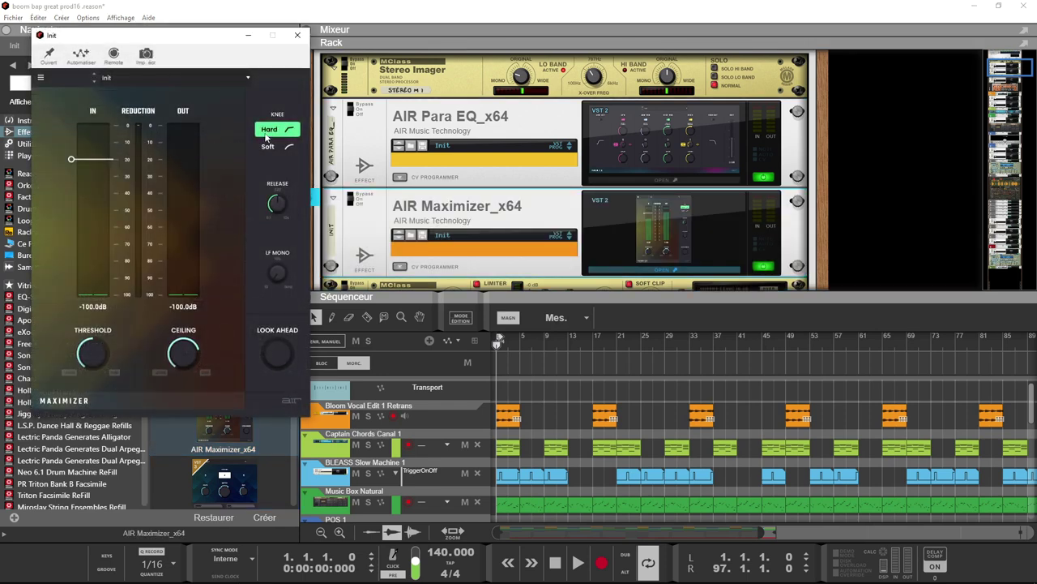
Lower the input threshold in AIR Maximizer_x64, view its preset list, and close the plugin window.
{"action": "mouse_move", "coordinate": [71, 158]}
{"action": "left_click_drag", "start_coordinate": [72, 159], "coordinate": [71, 163]}
{"action": "left_click_drag", "start_coordinate": [71, 179], "coordinate": [71, 170]}
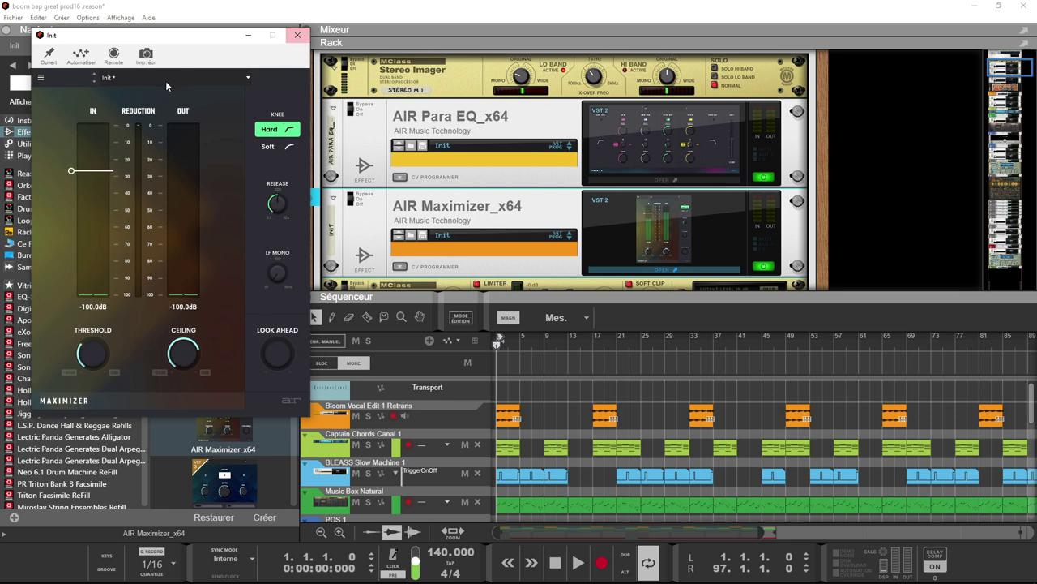
{"action": "left_click", "coordinate": [166, 79]}
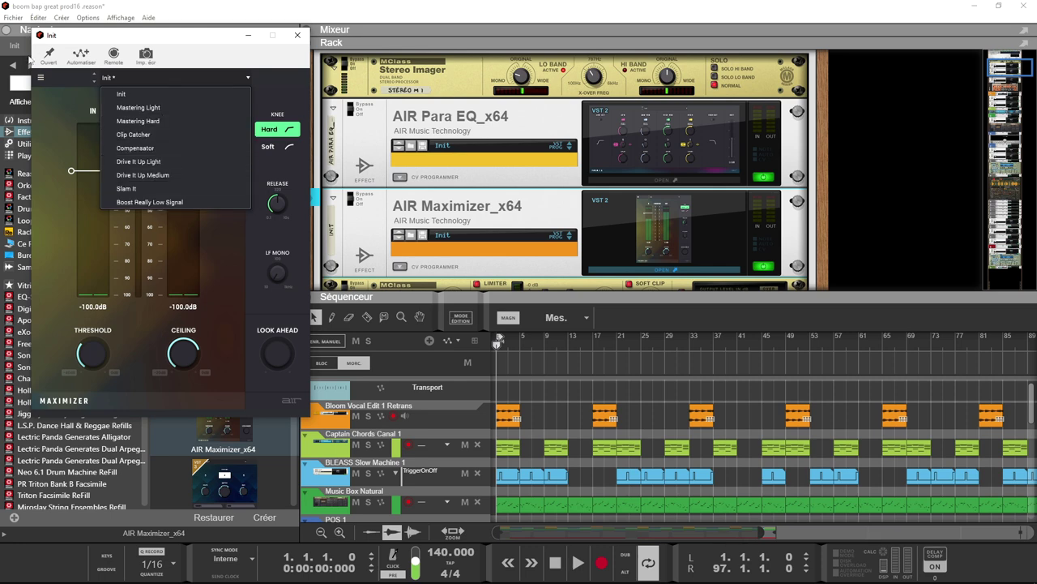
{"action": "left_click", "coordinate": [297, 35]}
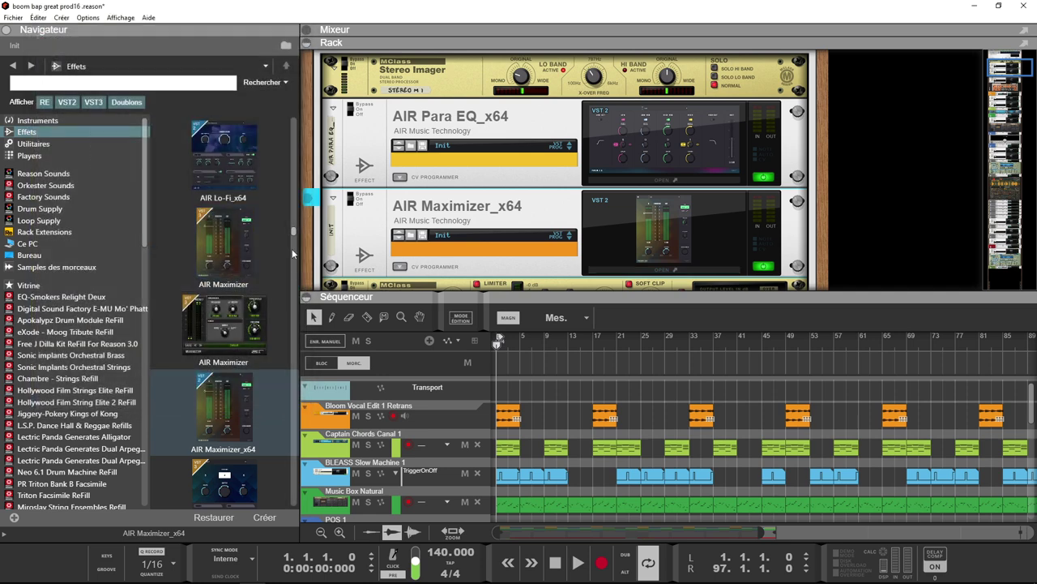
Replace AIR Maximizer_x64 in the rack with AIR Half Speed_x64, examine its loop, filter and mix controls, and close its window.
{"action": "scroll", "coordinate": [292, 227], "scroll_direction": "up", "scroll_amount": 3}
{"action": "scroll", "coordinate": [292, 223], "scroll_direction": "up", "scroll_amount": 5}
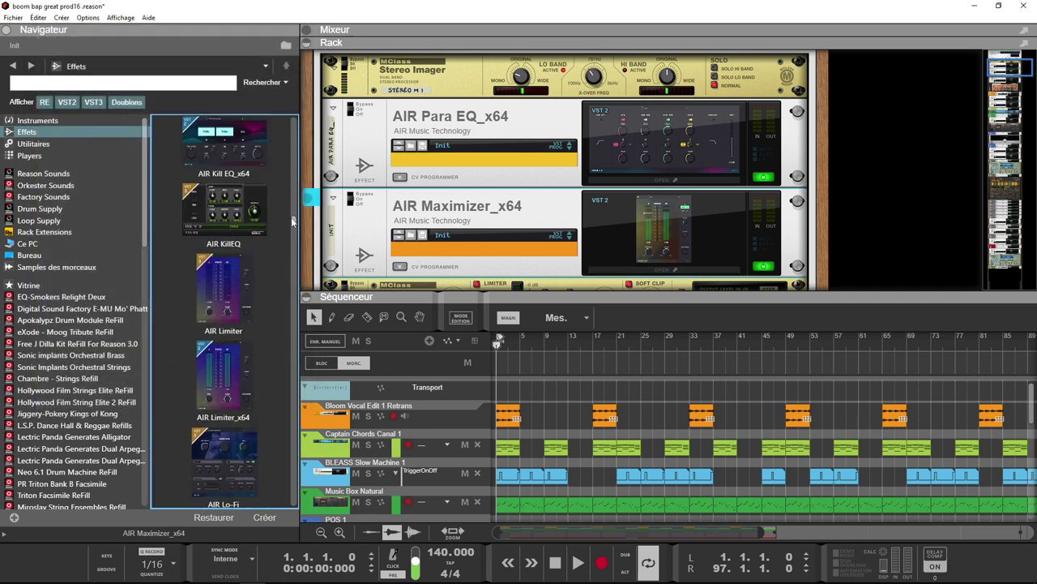
{"action": "left_click", "coordinate": [238, 206]}
{"action": "left_click_drag", "start_coordinate": [237, 206], "coordinate": [470, 225]}
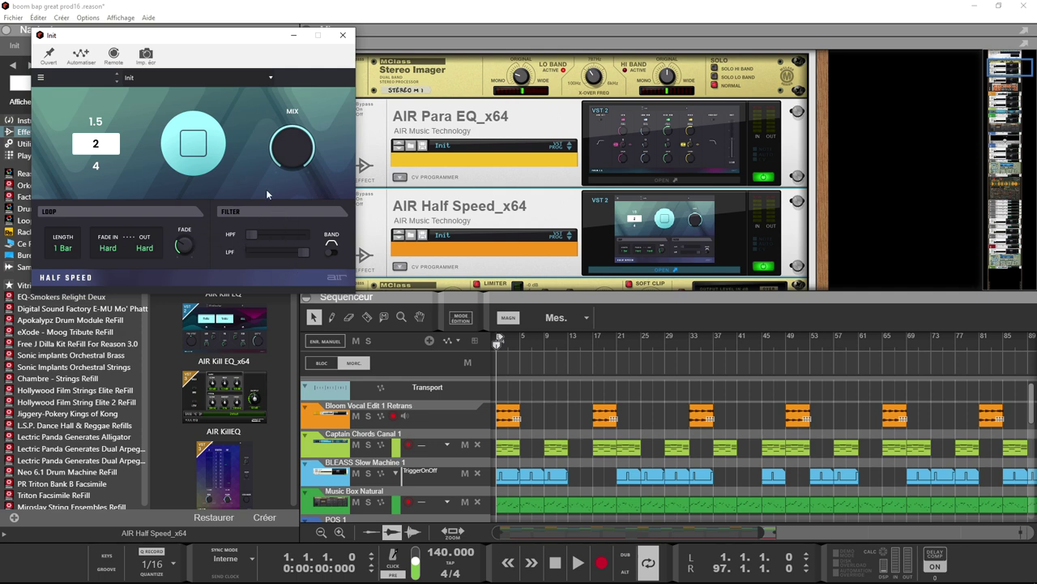
{"action": "mouse_move", "coordinate": [295, 173]}
{"action": "left_click", "coordinate": [344, 37]}
Replace AIR Half Speed_x64 in the rack with AIR Pumper_x64, view its envelope and speed controls, and close its window.
{"action": "scroll", "coordinate": [249, 277], "scroll_direction": "up", "scroll_amount": 3}
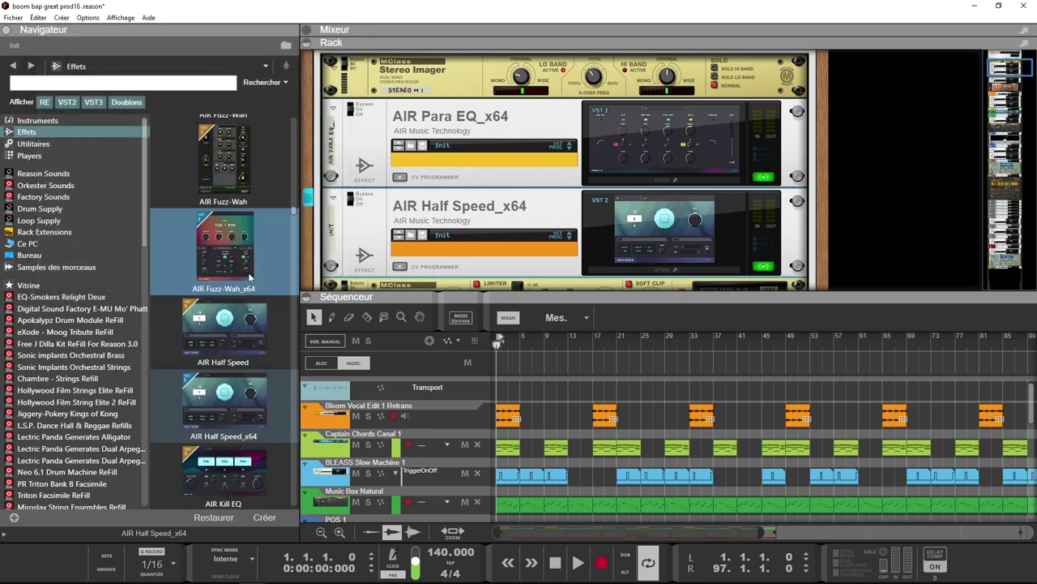
{"action": "scroll", "coordinate": [250, 277], "scroll_direction": "down", "scroll_amount": 6}
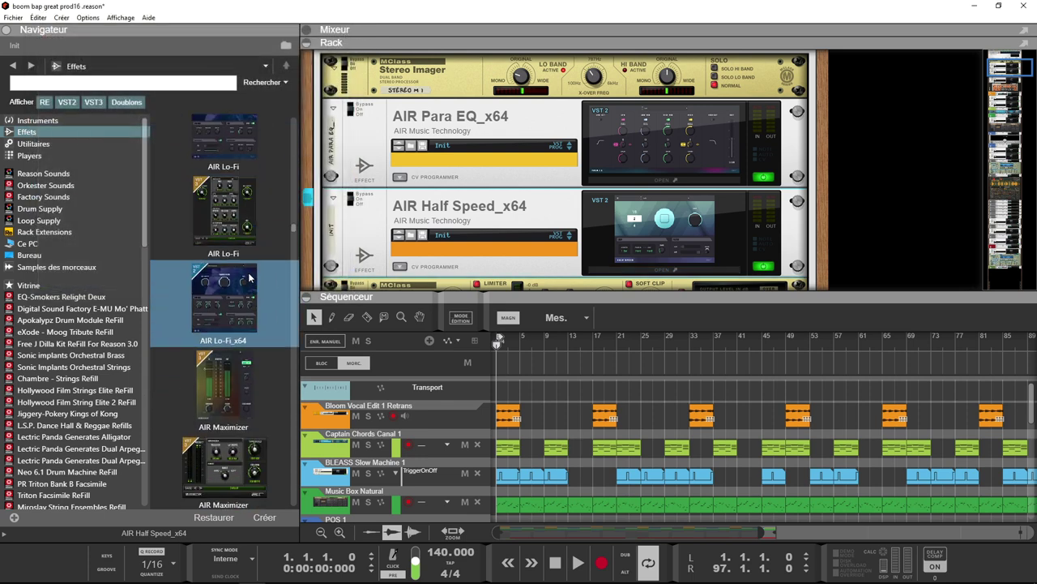
{"action": "scroll", "coordinate": [250, 277], "scroll_direction": "down", "scroll_amount": 8}
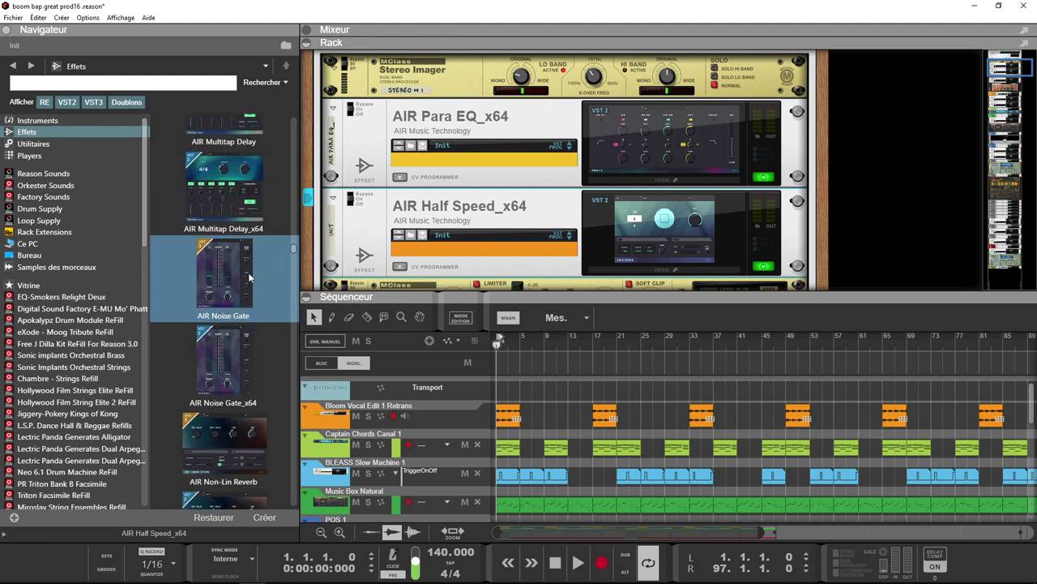
{"action": "scroll", "coordinate": [250, 277], "scroll_direction": "down", "scroll_amount": 4}
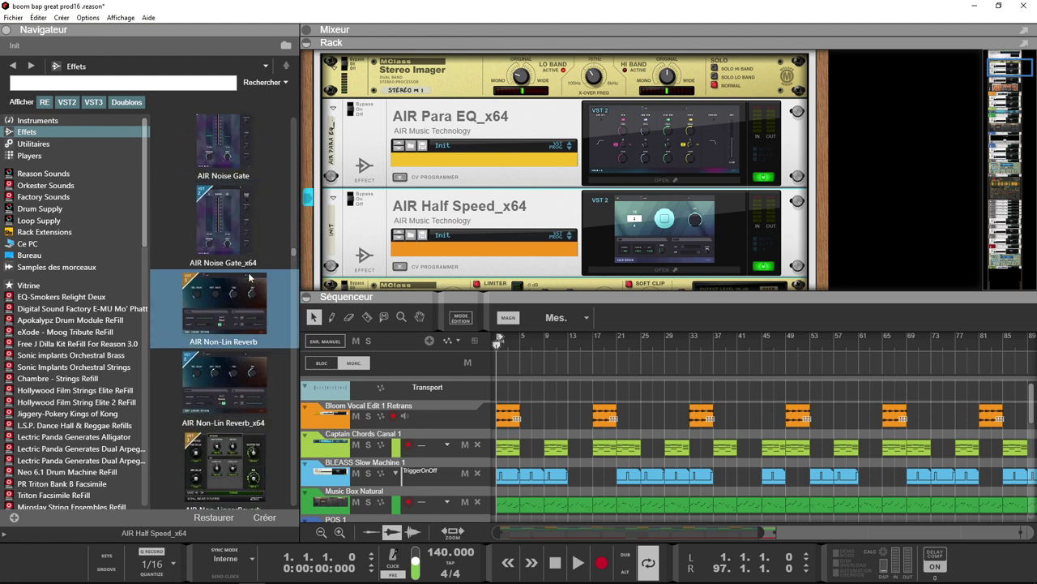
{"action": "scroll", "coordinate": [250, 278], "scroll_direction": "down", "scroll_amount": 8}
{"action": "scroll", "coordinate": [250, 278], "scroll_direction": "down", "scroll_amount": 2}
{"action": "scroll", "coordinate": [250, 277], "scroll_direction": "down", "scroll_amount": 8}
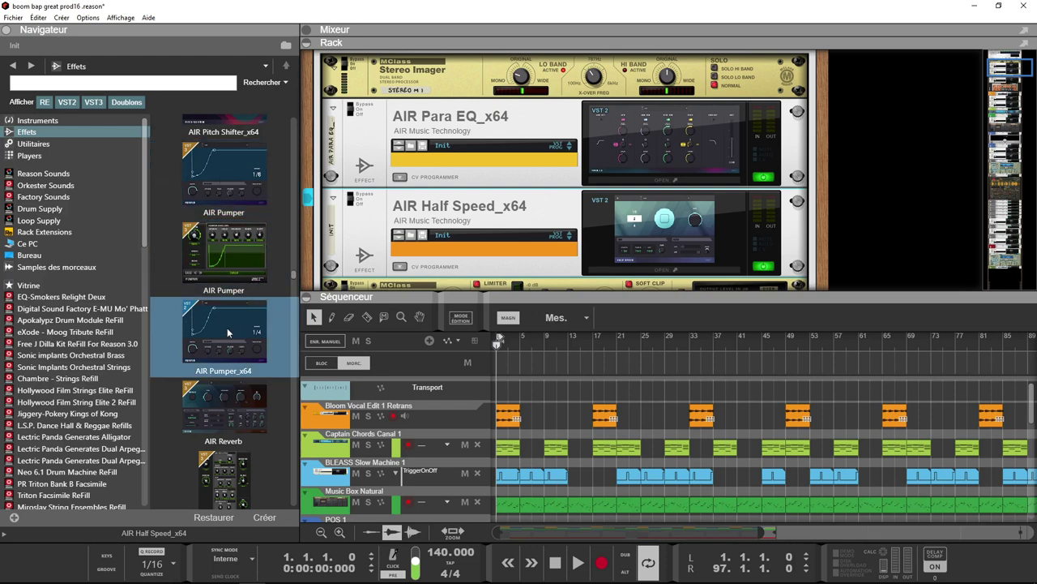
{"action": "left_click_drag", "start_coordinate": [223, 336], "coordinate": [471, 224]}
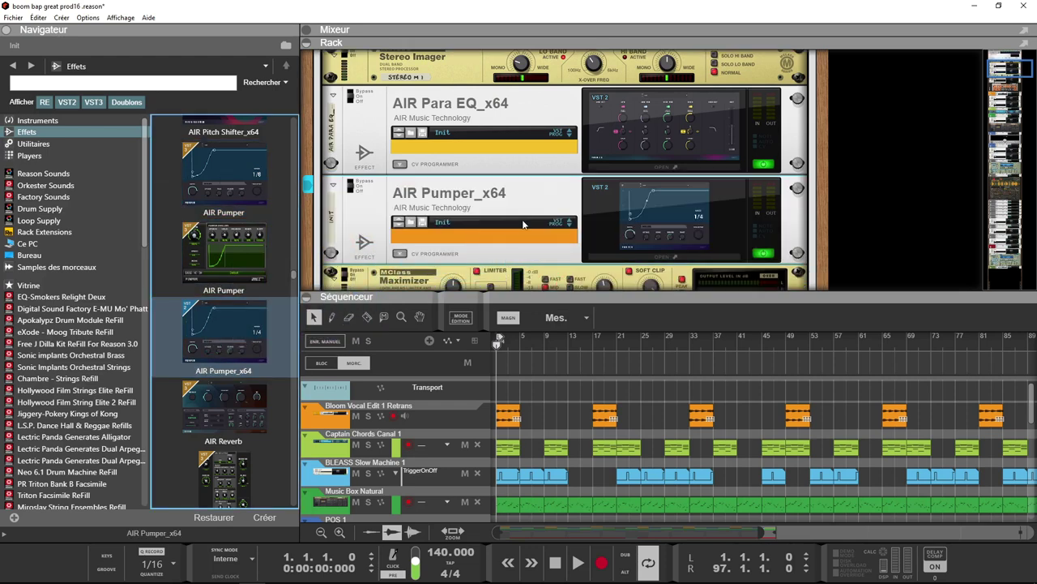
{"action": "left_click", "coordinate": [623, 219]}
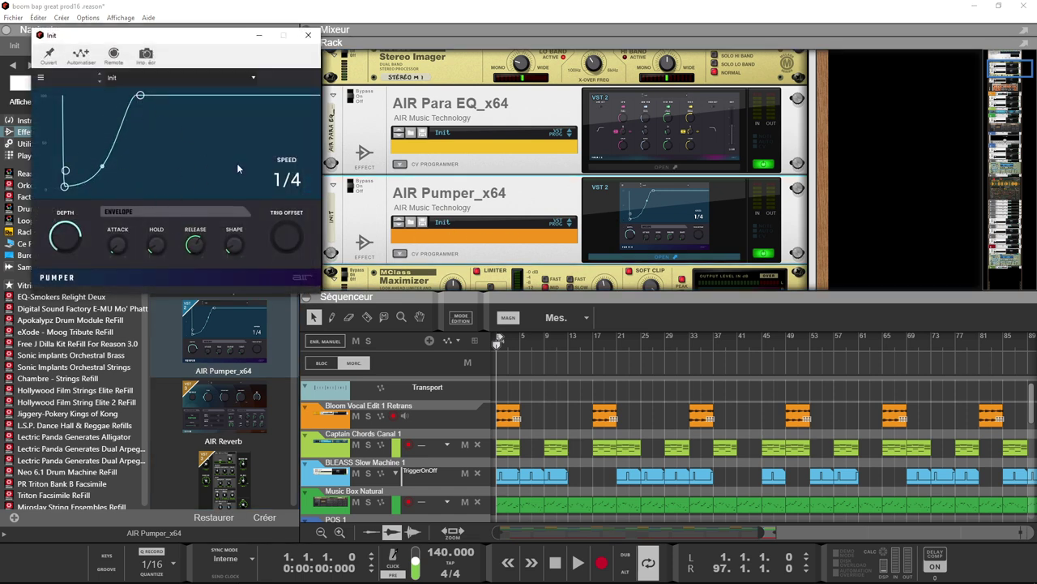
{"action": "left_click", "coordinate": [308, 35]}
Replace AIR Pumper_x64 with the older VST3 AIR Pumper, set its mode to By MIDI, and close its window.
{"action": "left_click_drag", "start_coordinate": [227, 255], "coordinate": [480, 234]}
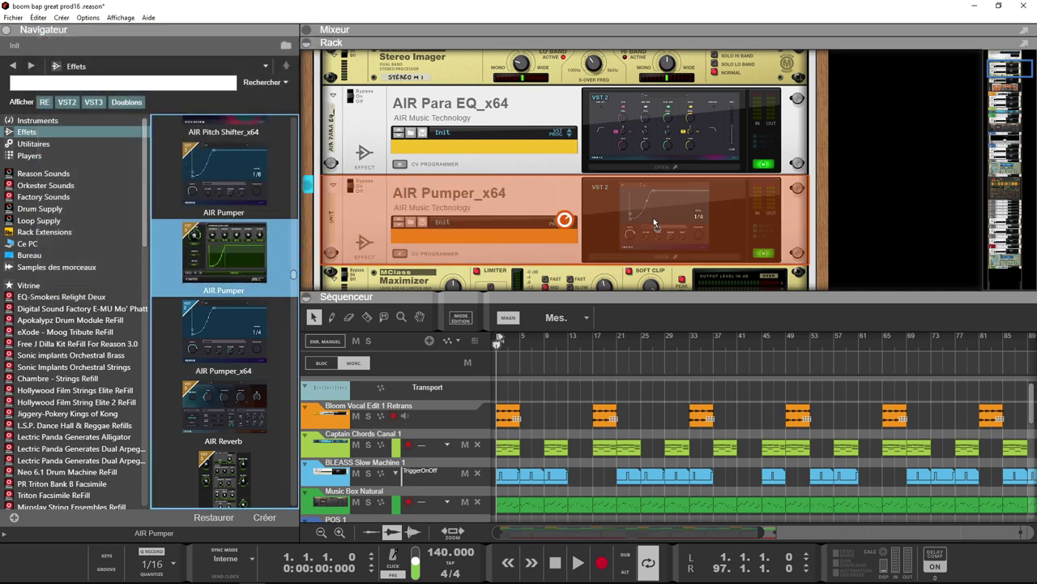
{"action": "left_click_drag", "start_coordinate": [655, 222], "coordinate": [655, 222]}
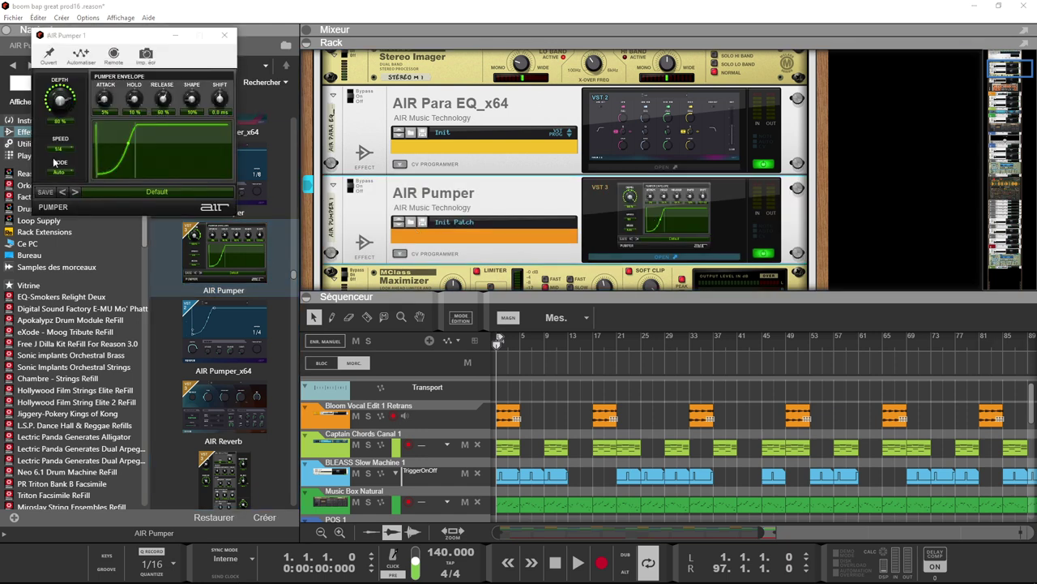
{"action": "left_click", "coordinate": [60, 172]}
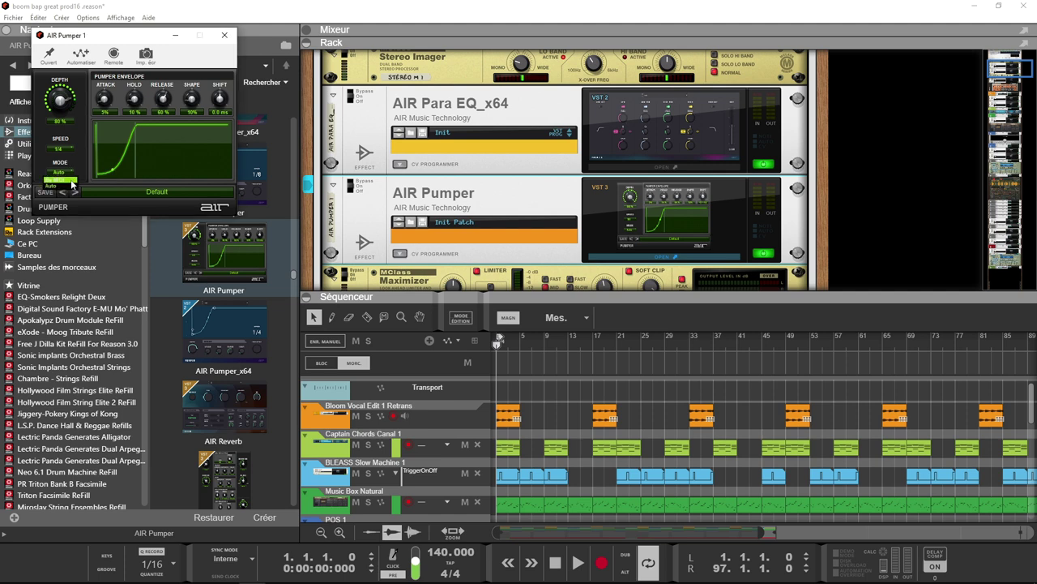
{"action": "left_click", "coordinate": [60, 181]}
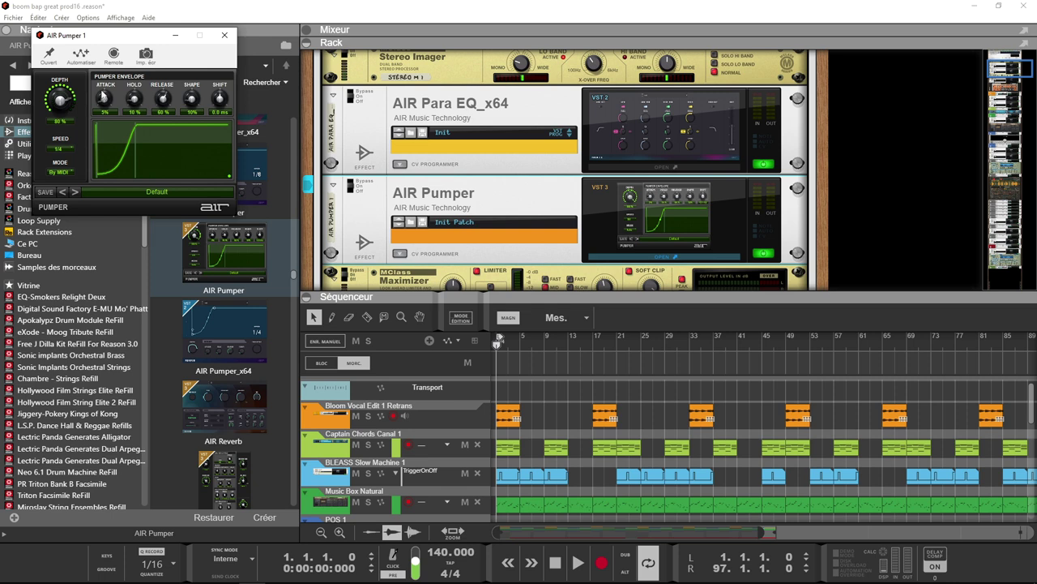
{"action": "left_click", "coordinate": [224, 35]}
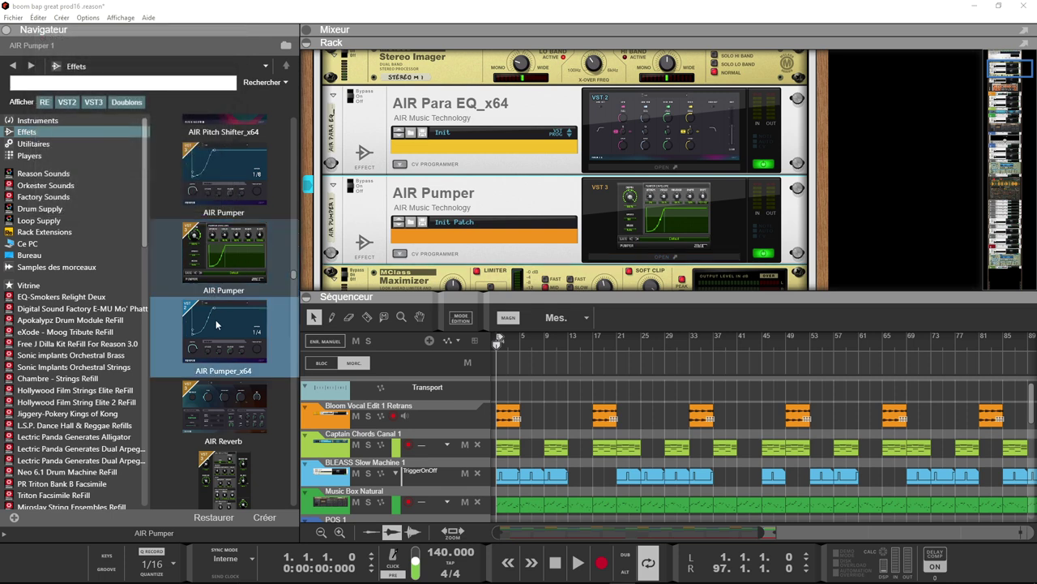
Put AIR Pumper_x64 back in place of the older AIR Pumper and check its controls for a trigger mode option.
{"action": "left_click_drag", "start_coordinate": [217, 329], "coordinate": [429, 200]}
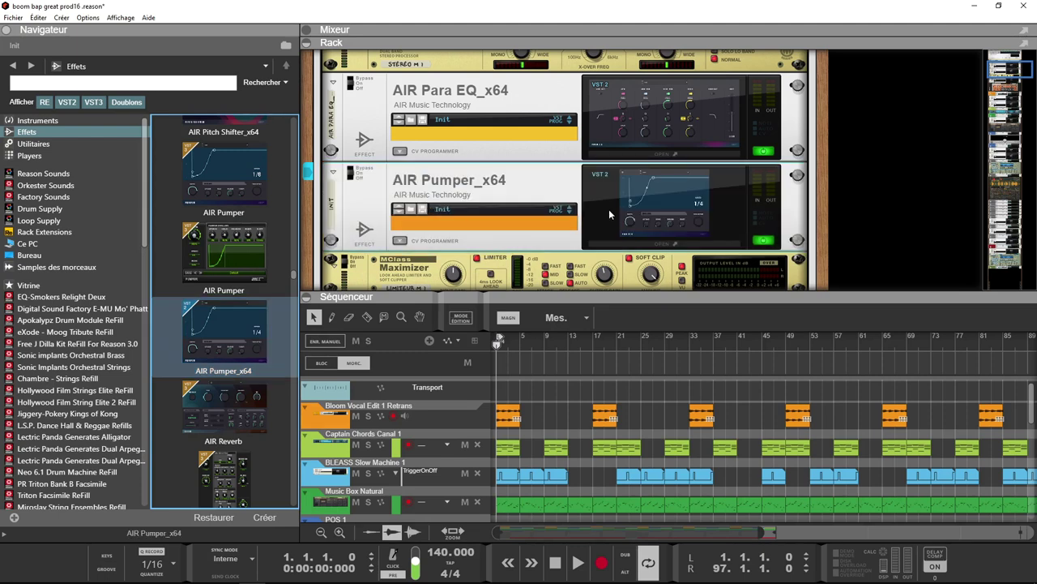
{"action": "left_click", "coordinate": [663, 207]}
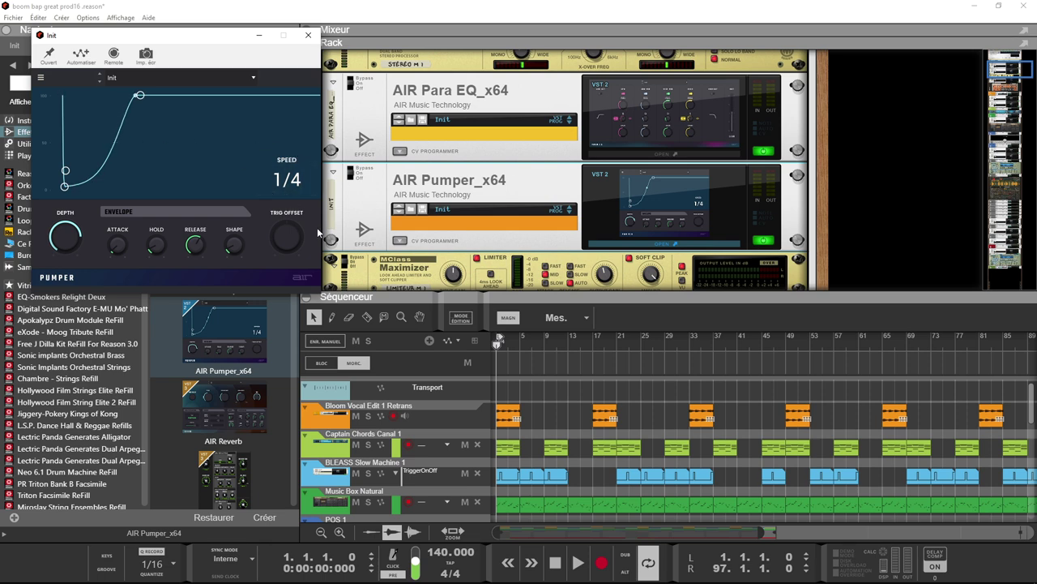
{"action": "mouse_move", "coordinate": [282, 236]}
{"action": "left_click", "coordinate": [308, 35]}
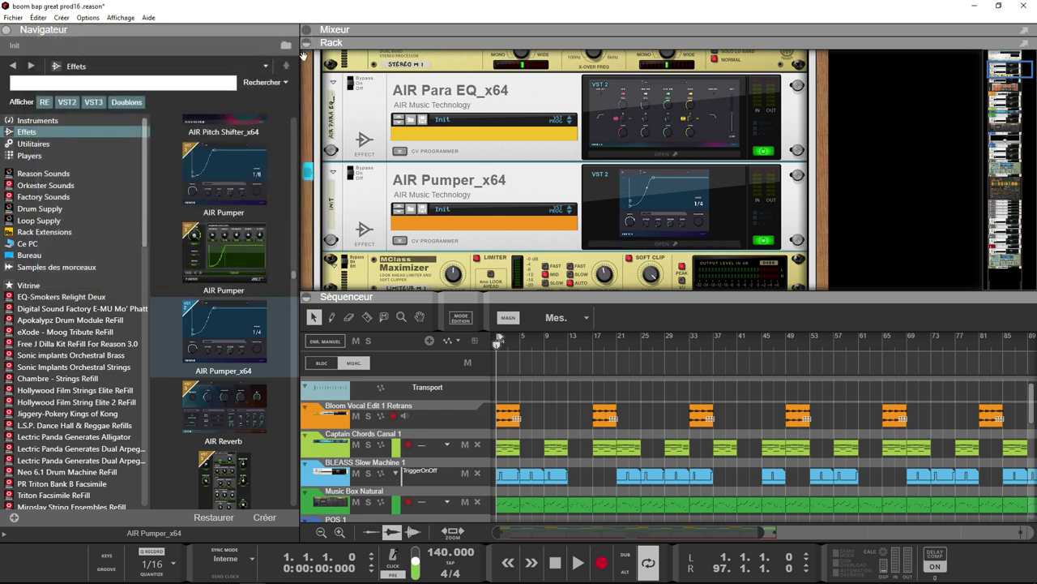
Look through the remaining AIR effects from AIR Reverb to AIR Tube Drive, comparing the old and new plugin versions.
{"action": "scroll", "coordinate": [253, 260], "scroll_direction": "down", "scroll_amount": 2}
{"action": "scroll", "coordinate": [254, 260], "scroll_direction": "down", "scroll_amount": 5}
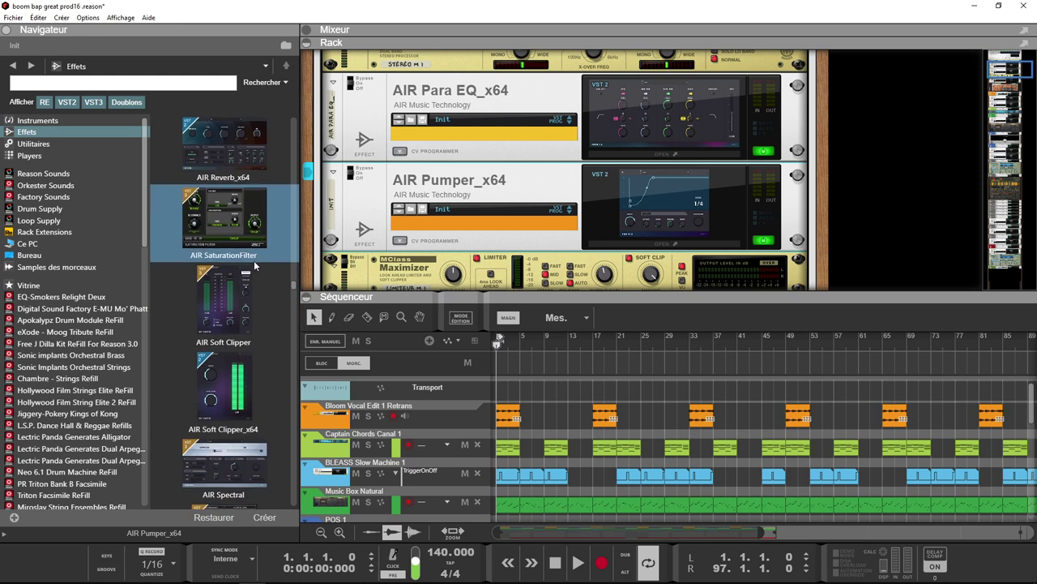
{"action": "scroll", "coordinate": [254, 265], "scroll_direction": "down", "scroll_amount": 4}
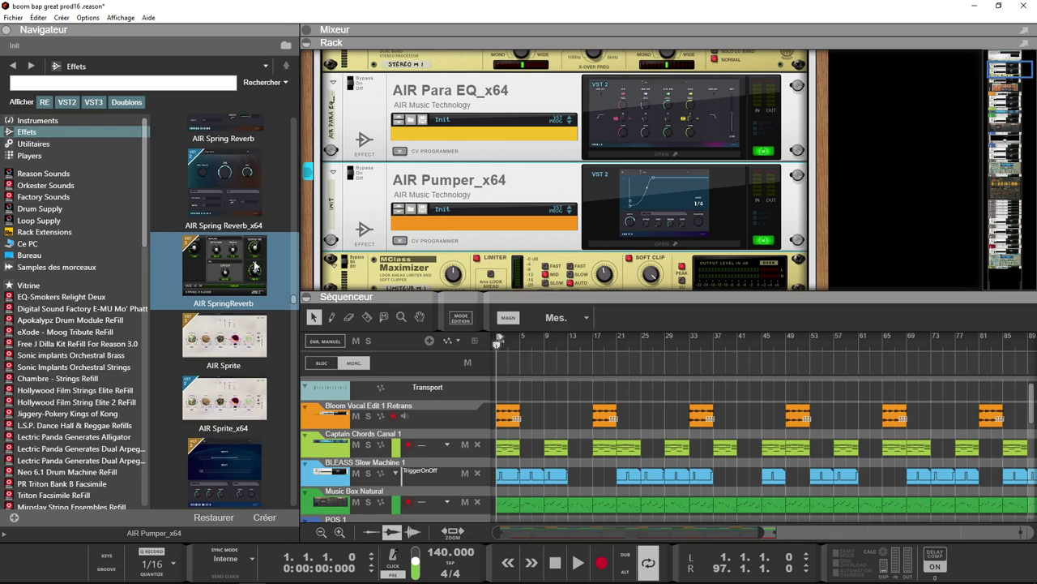
{"action": "scroll", "coordinate": [254, 266], "scroll_direction": "down", "scroll_amount": 5}
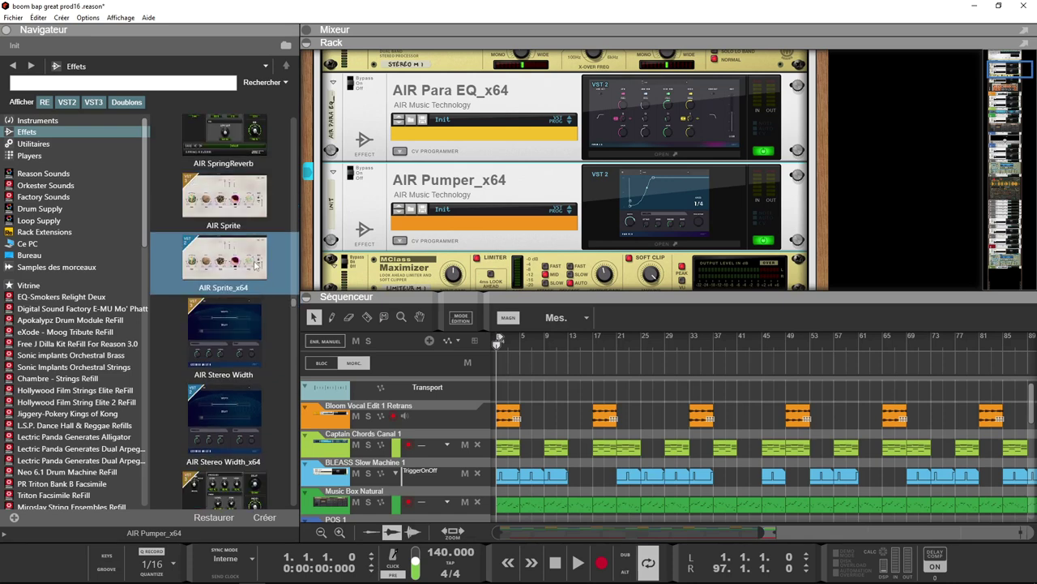
{"action": "scroll", "coordinate": [253, 264], "scroll_direction": "down", "scroll_amount": 2}
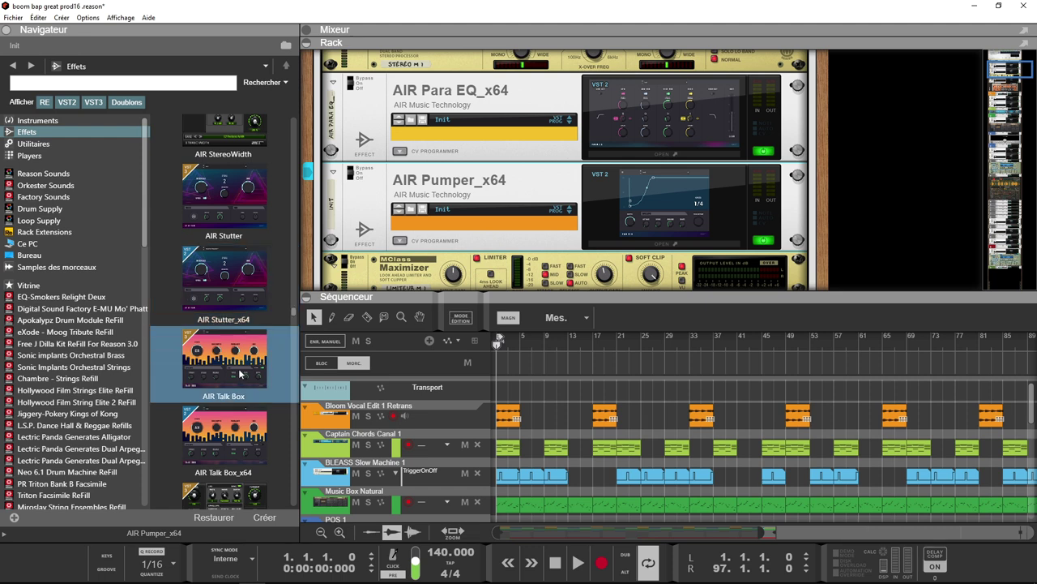
{"action": "scroll", "coordinate": [240, 373], "scroll_direction": "down", "scroll_amount": 2}
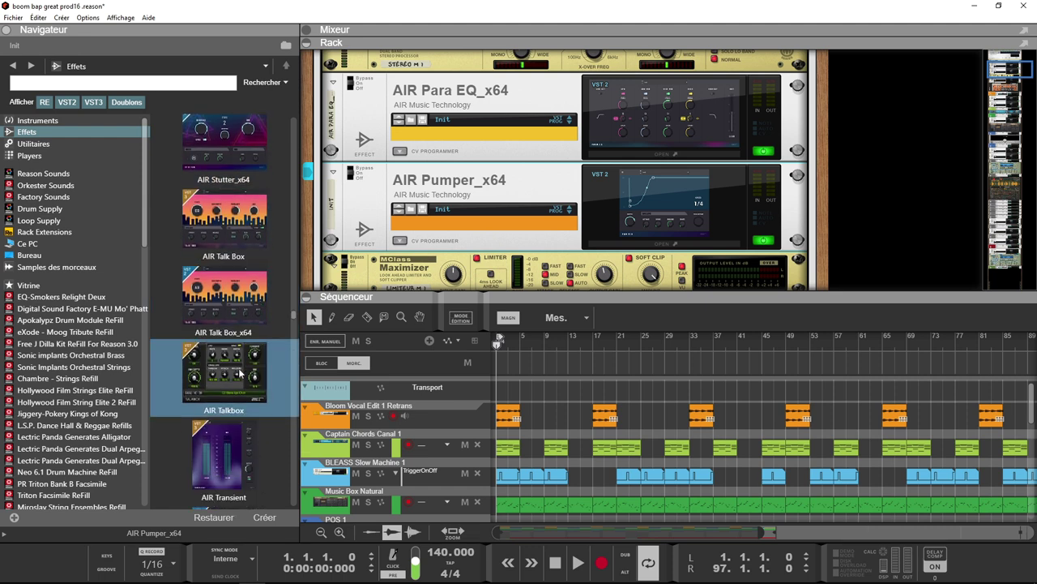
{"action": "scroll", "coordinate": [239, 373], "scroll_direction": "down", "scroll_amount": 1}
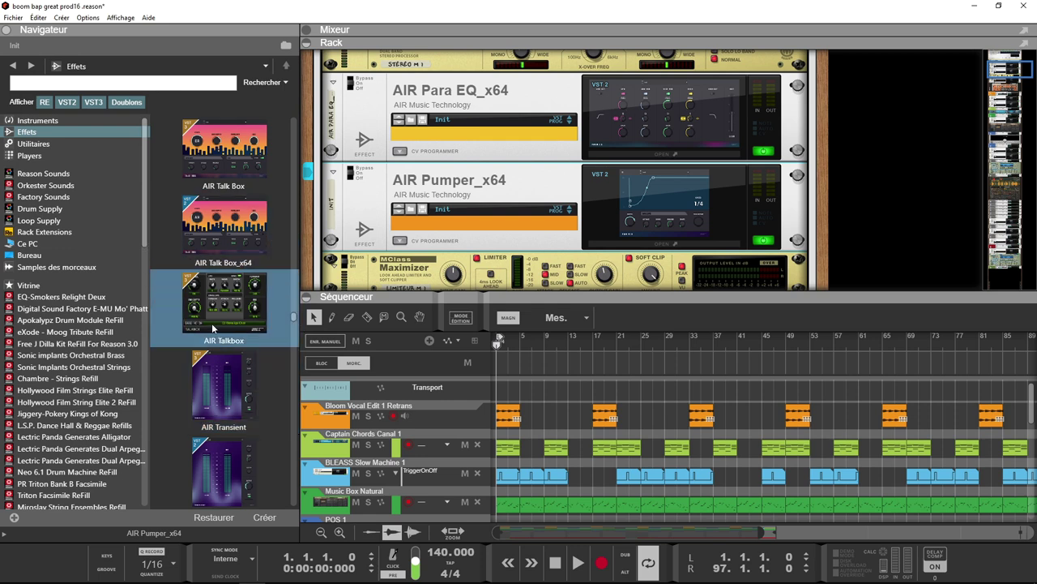
{"action": "scroll", "coordinate": [221, 373], "scroll_direction": "down", "scroll_amount": 2}
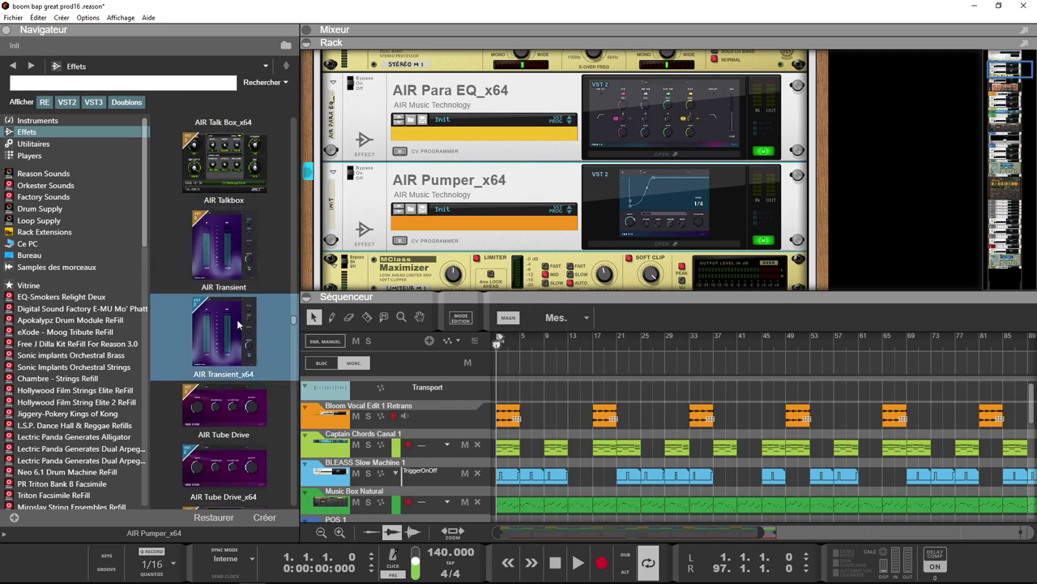
Look through the effects list past AIR Transient_x64 for the AIR Vintage Filter versions and the older AIR plugins.
{"action": "scroll", "coordinate": [243, 295], "scroll_direction": "down", "scroll_amount": 3}
{"action": "scroll", "coordinate": [237, 288], "scroll_direction": "down", "scroll_amount": 4}
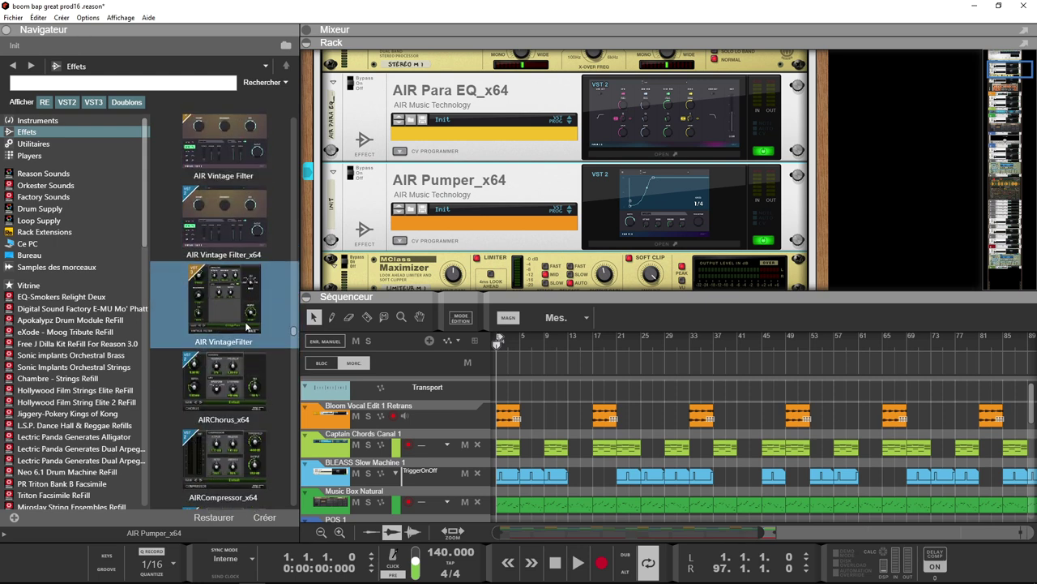
{"action": "scroll", "coordinate": [247, 327], "scroll_direction": "down", "scroll_amount": 3}
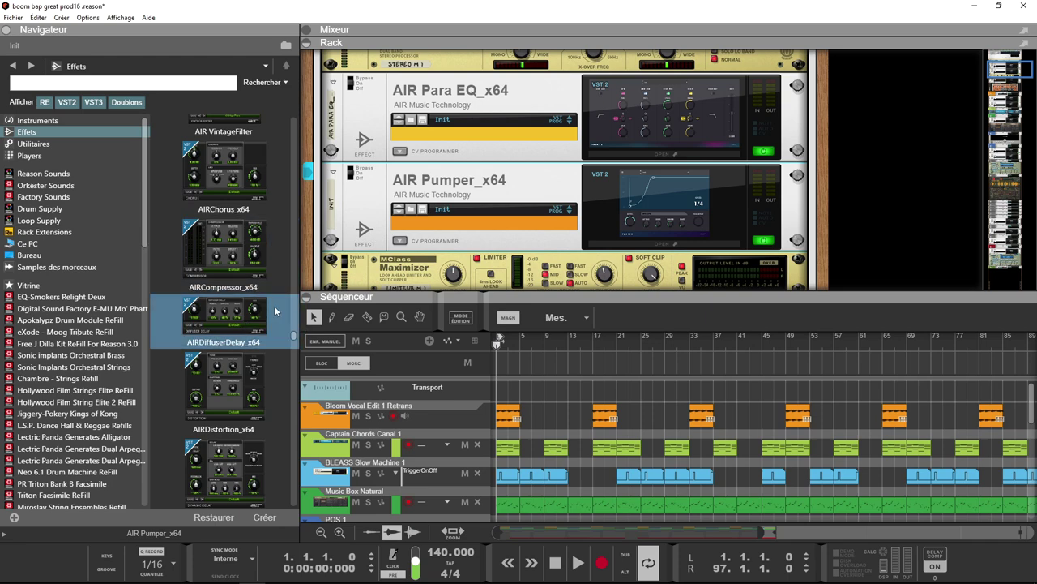
{"action": "left_click_drag", "start_coordinate": [294, 339], "coordinate": [370, 222]}
Delete the AIR Pumper_x64 device from the rack.
{"action": "left_click", "coordinate": [424, 178]}
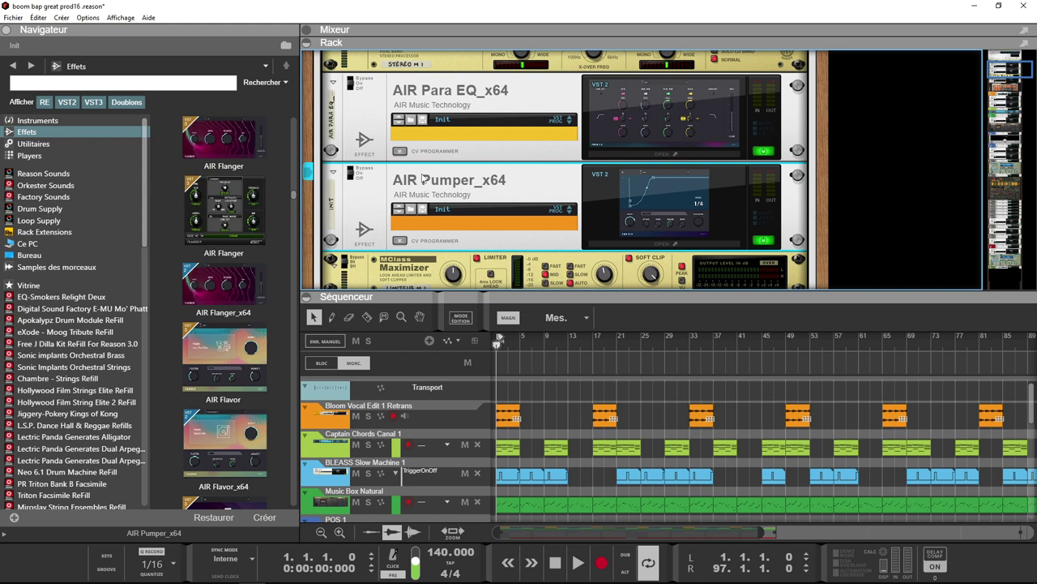
{"action": "key", "text": "Delete"}
{"action": "key", "text": "Return"}
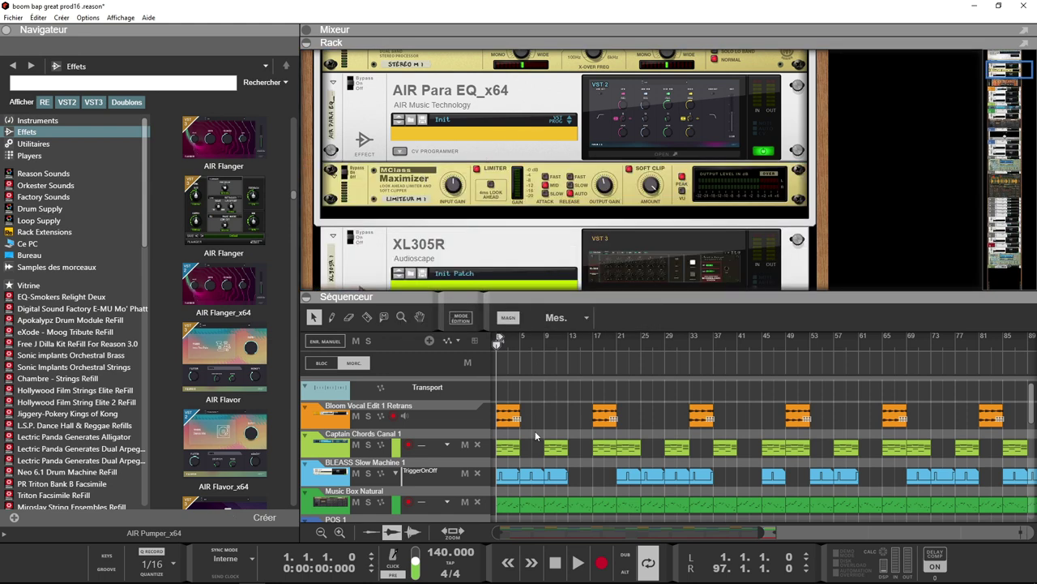
Solo the Bloom Vocal Edit 1 track, bypass its insert effects, and listen to the dry vocal.
{"action": "scroll", "coordinate": [598, 170], "scroll_direction": "down", "scroll_amount": 10}
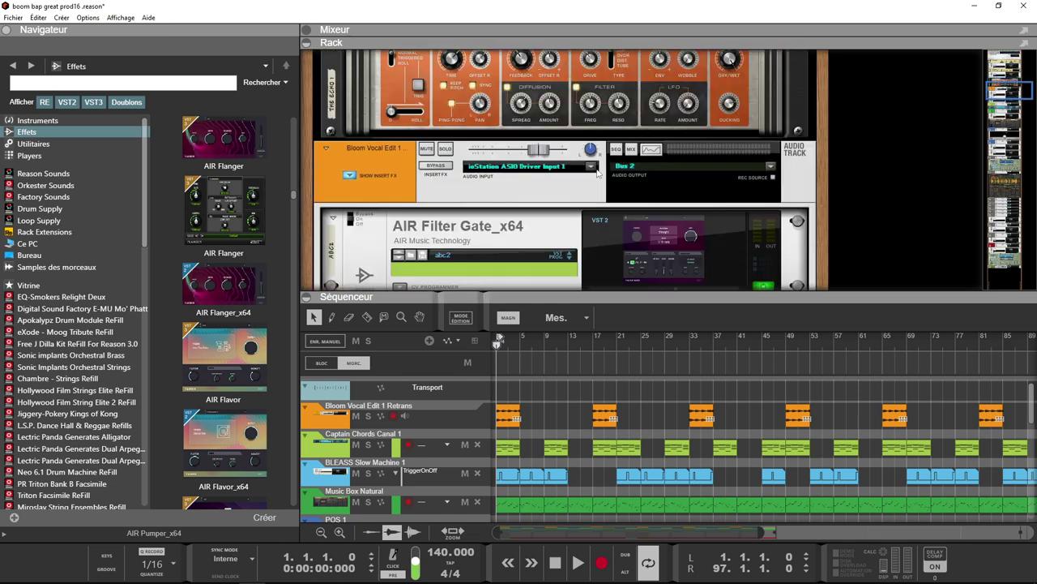
{"action": "scroll", "coordinate": [598, 171], "scroll_direction": "down", "scroll_amount": 2}
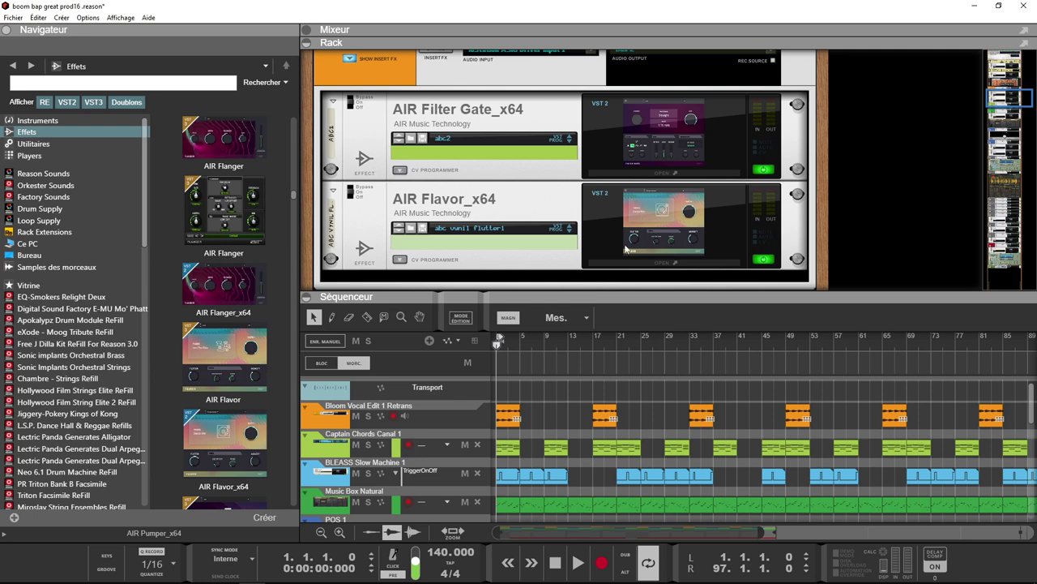
{"action": "left_click", "coordinate": [368, 416]}
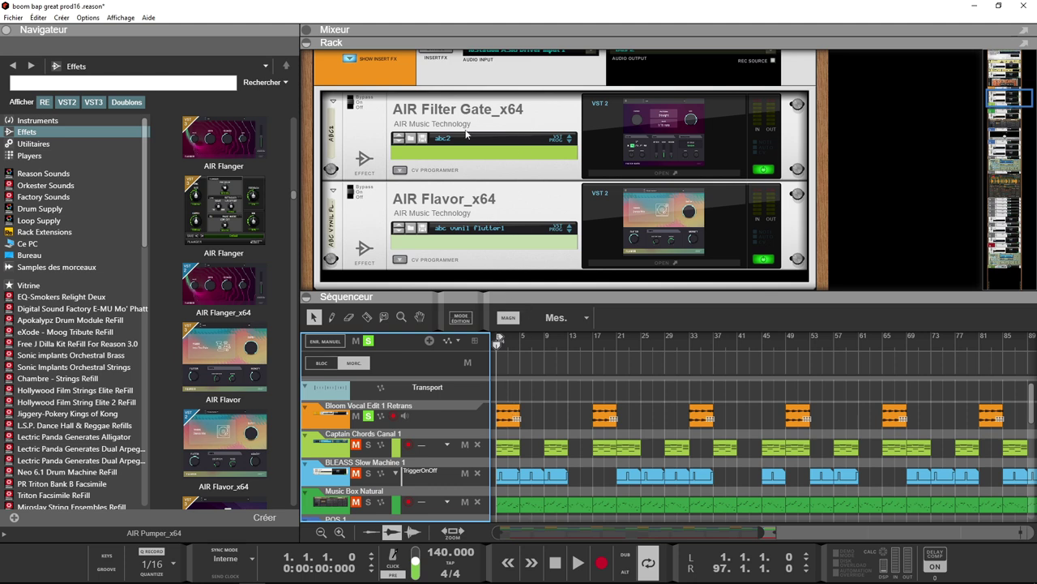
{"action": "scroll", "coordinate": [450, 109], "scroll_direction": "up", "scroll_amount": 2}
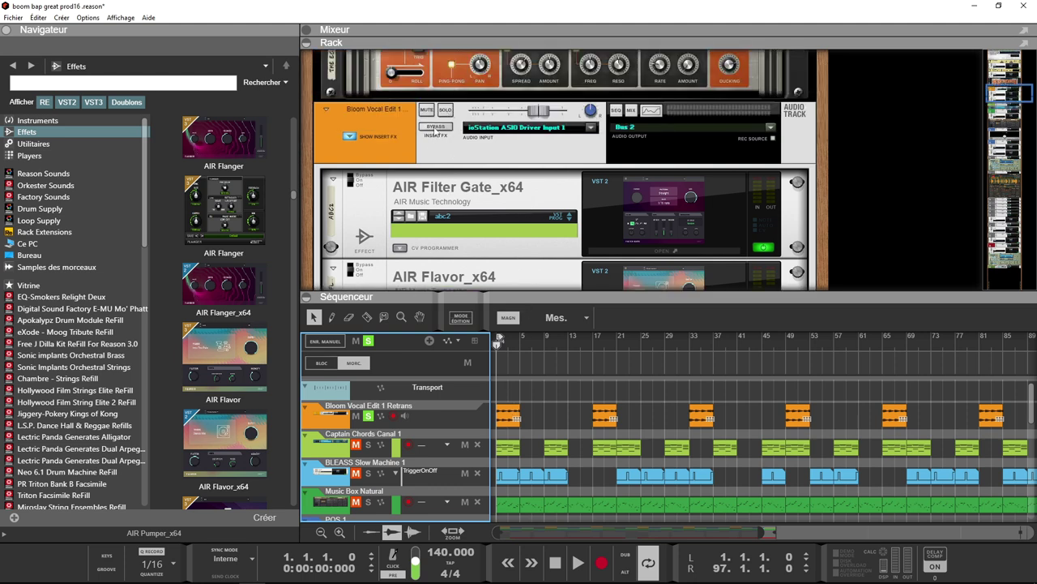
{"action": "left_click", "coordinate": [436, 127]}
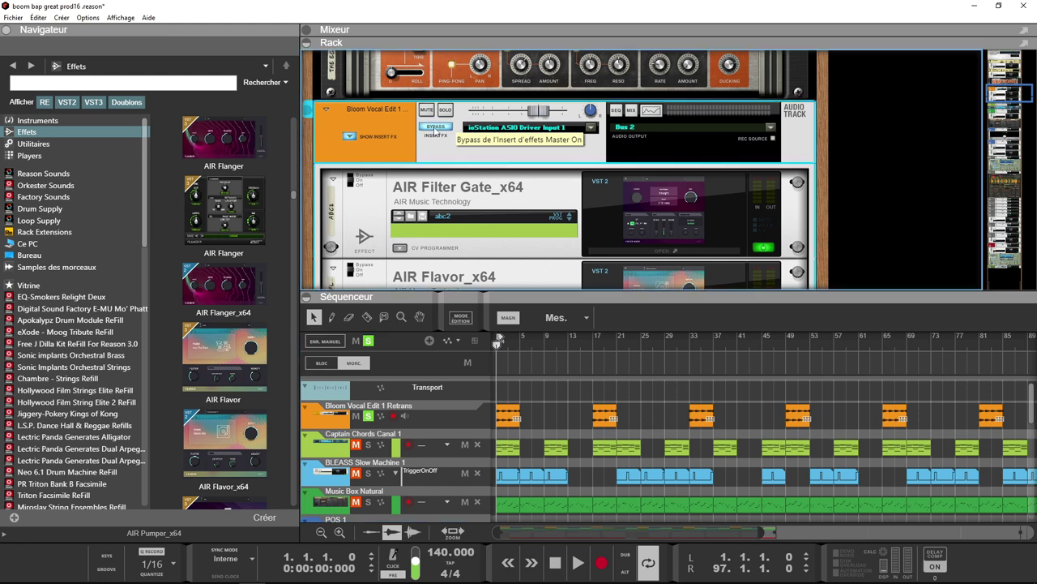
{"action": "key", "text": "space"}
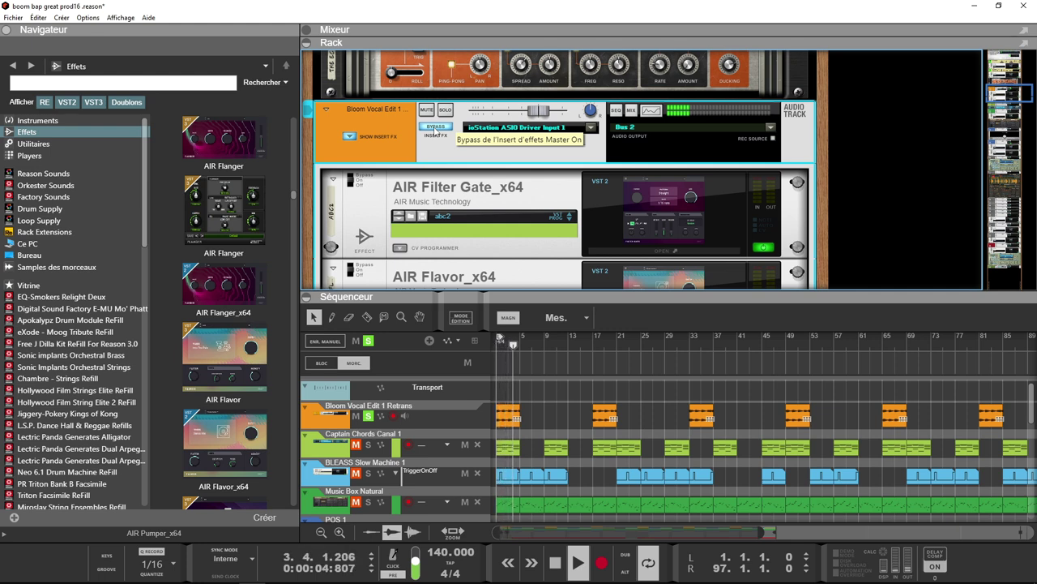
{"action": "key", "text": "space"}
Reactivate the vocal track's insert effects, listen to the processed vocal, and clear all solos.
{"action": "left_click", "coordinate": [436, 128]}
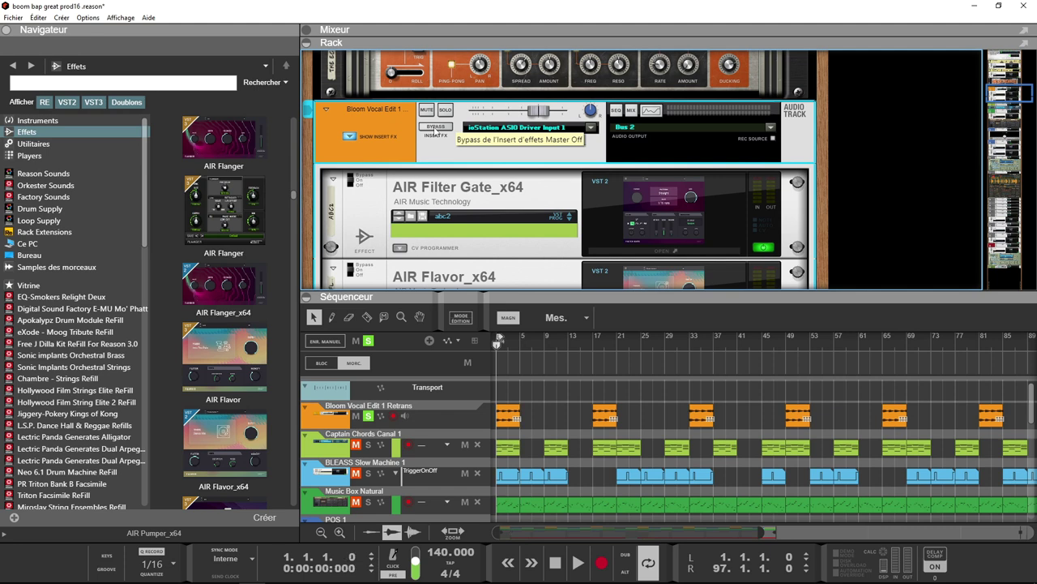
{"action": "key", "text": "space"}
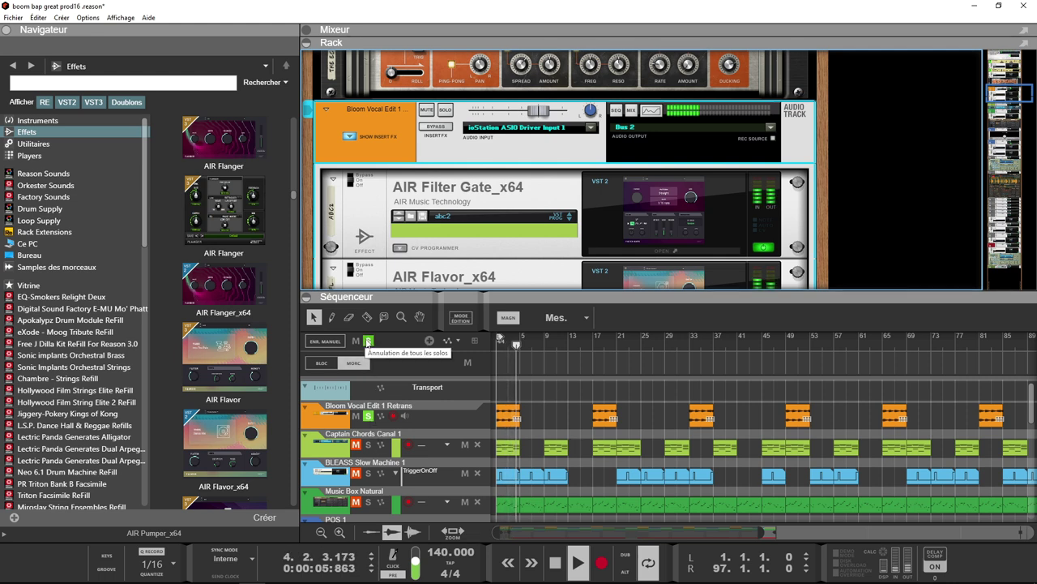
{"action": "key", "text": "space"}
{"action": "left_click", "coordinate": [368, 340]}
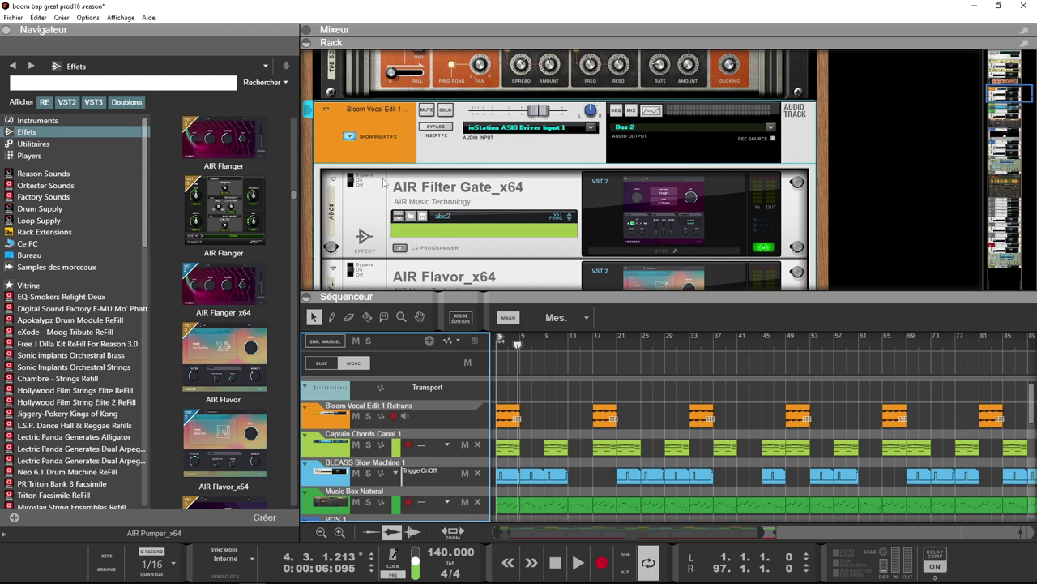
Play the full project from the start while viewing the rack down to AIR Sprite_x64 and AIR Compressor_x64 on Bus 2.
{"action": "key", "text": "Home"}
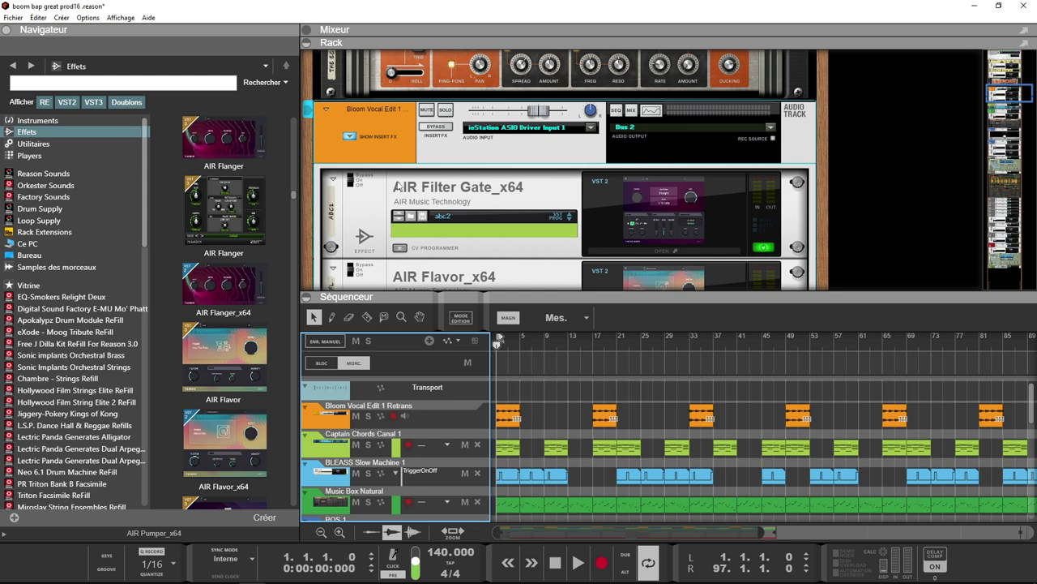
{"action": "key", "text": "space"}
{"action": "scroll", "coordinate": [405, 182], "scroll_direction": "down", "scroll_amount": 3}
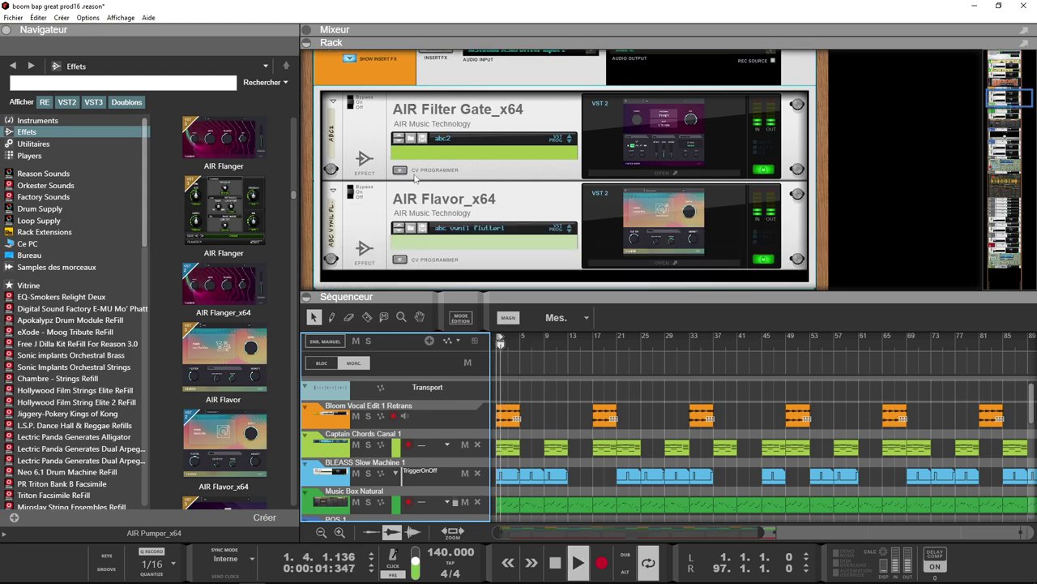
{"action": "scroll", "coordinate": [415, 176], "scroll_direction": "down", "scroll_amount": 5}
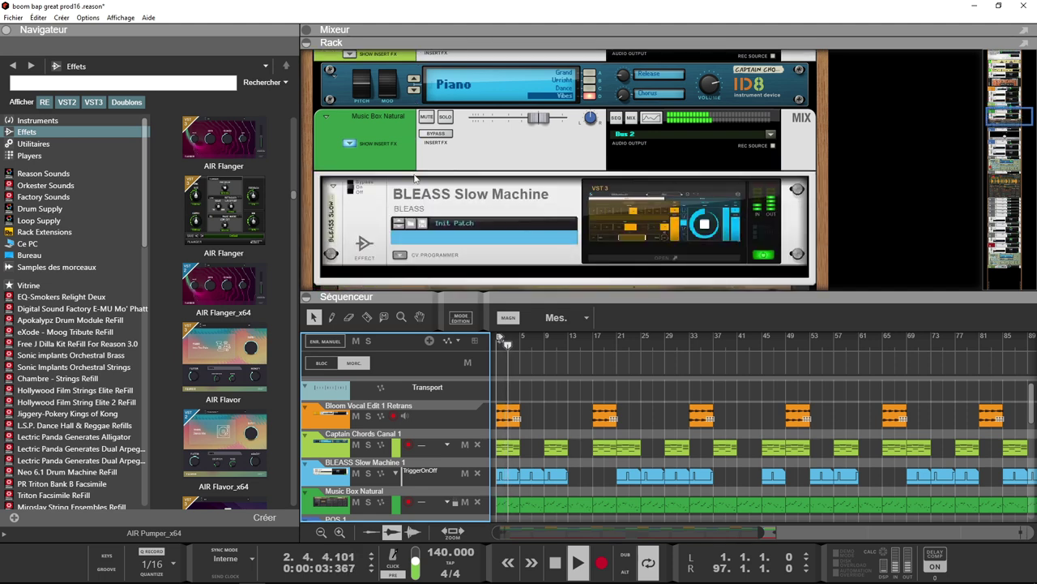
{"action": "scroll", "coordinate": [413, 173], "scroll_direction": "down", "scroll_amount": 6}
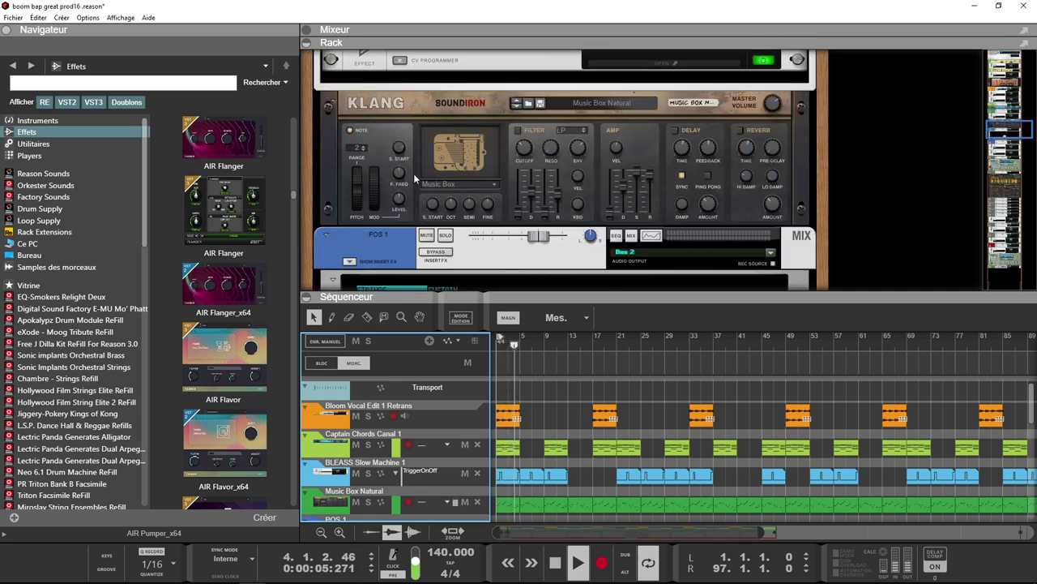
{"action": "scroll", "coordinate": [413, 173], "scroll_direction": "down", "scroll_amount": 7}
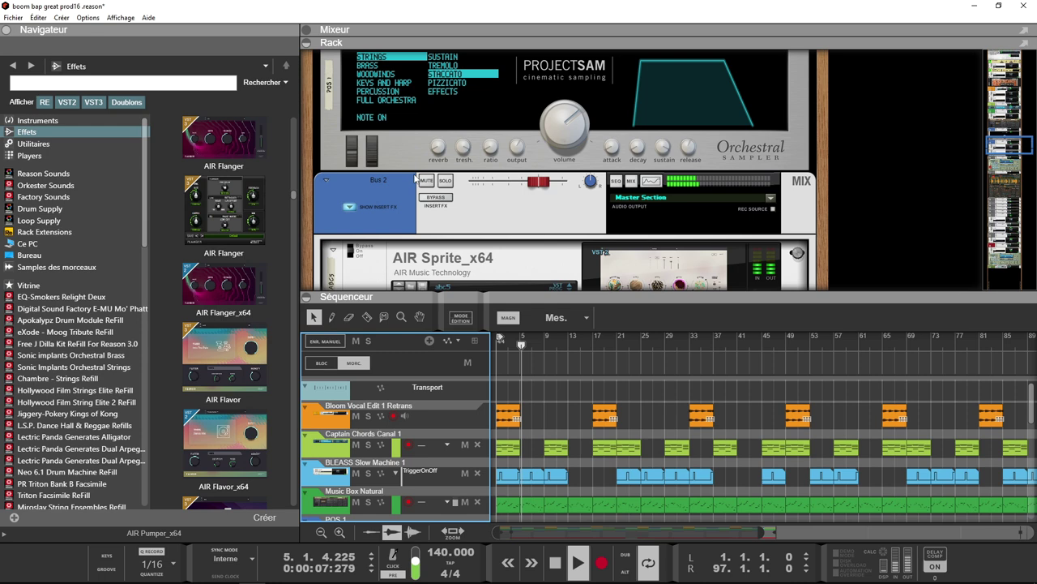
{"action": "scroll", "coordinate": [485, 162], "scroll_direction": "down", "scroll_amount": 2}
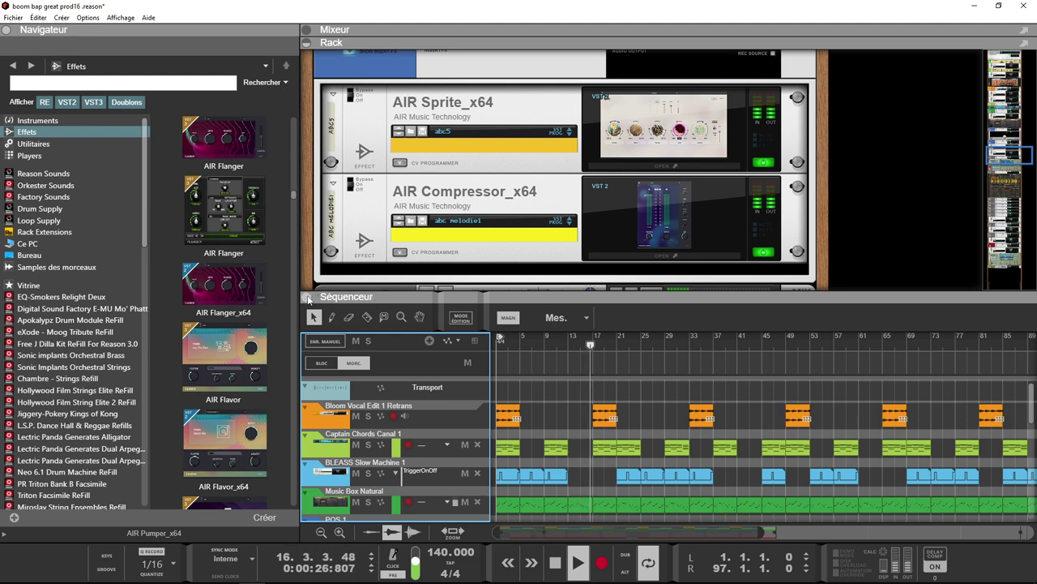
Collapse the sequencer to enlarge the rack view and stop playback.
{"action": "left_click", "coordinate": [307, 298]}
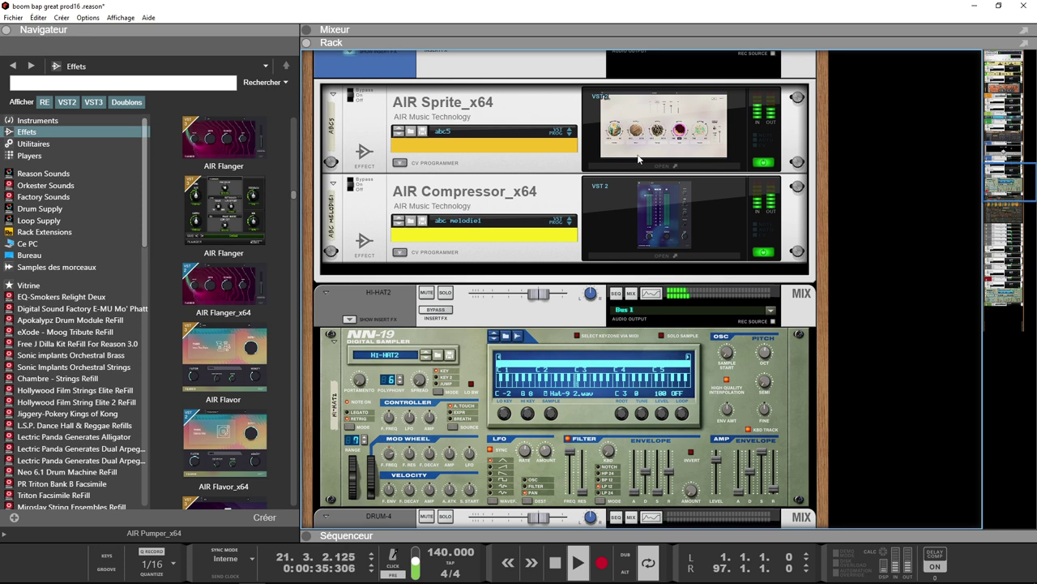
{"action": "key", "text": "space"}
Open AIR Sprite_x64 on Bus 2, examine its main and detailed edit controls, and close its window.
{"action": "scroll", "coordinate": [585, 79], "scroll_direction": "up", "scroll_amount": 3}
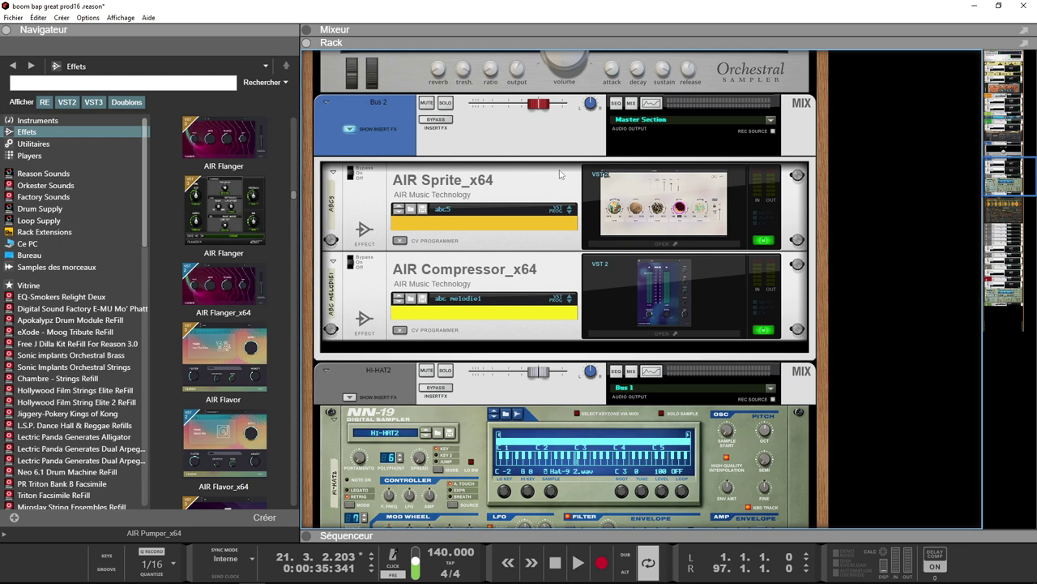
{"action": "left_click", "coordinate": [626, 226]}
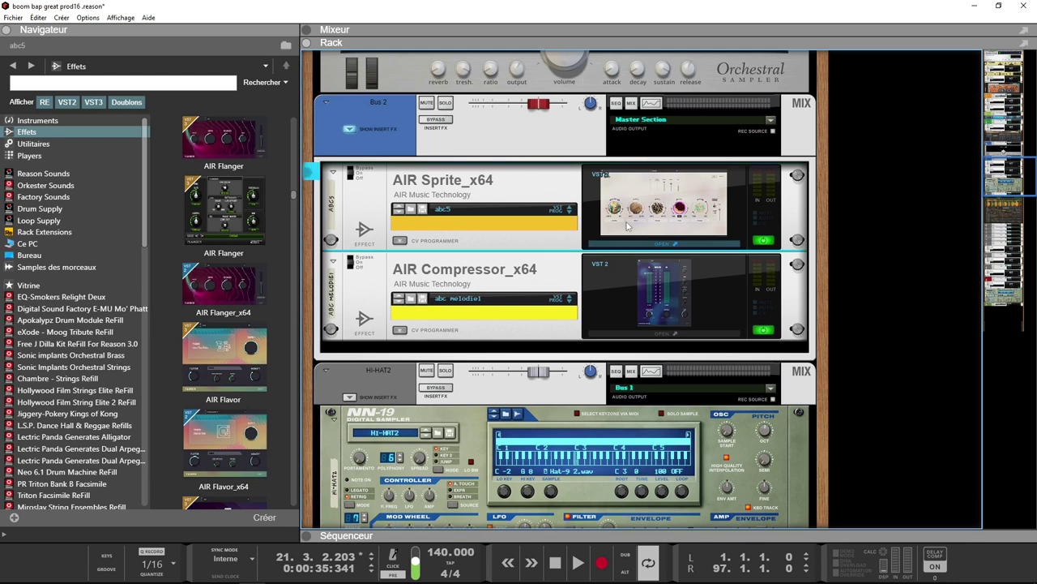
{"action": "double_click", "coordinate": [489, 179]}
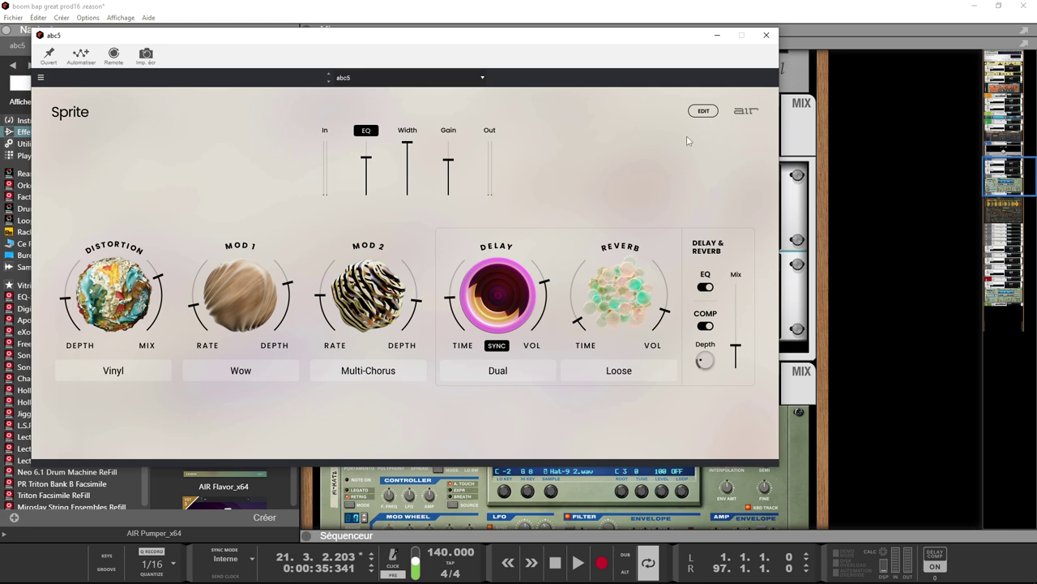
{"action": "left_click", "coordinate": [703, 111]}
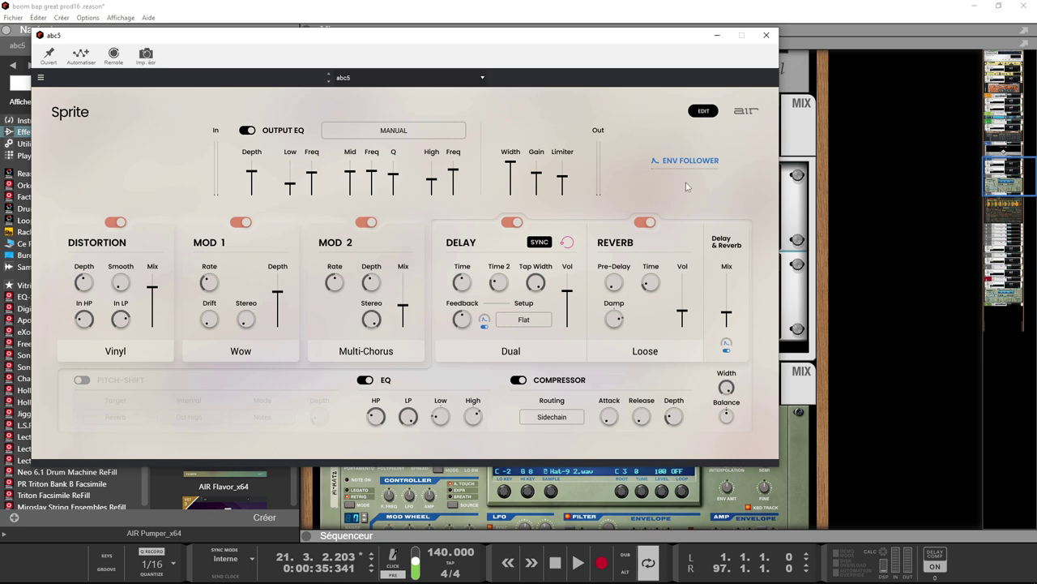
{"action": "left_click", "coordinate": [768, 37]}
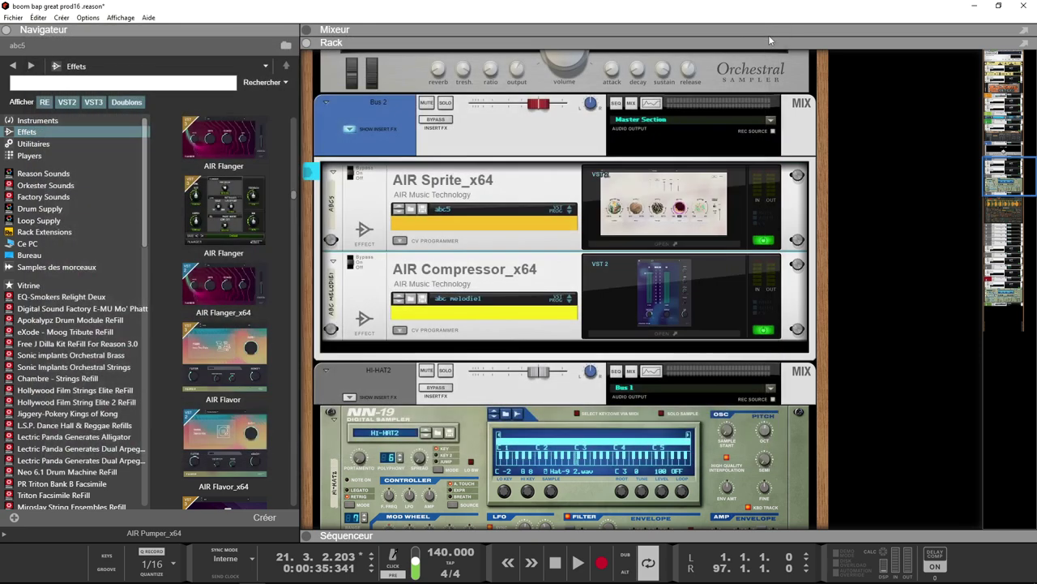
Solo Bus 2 and play from the start, comparing the sound with its insert effects bypassed and active.
{"action": "left_click", "coordinate": [445, 104]}
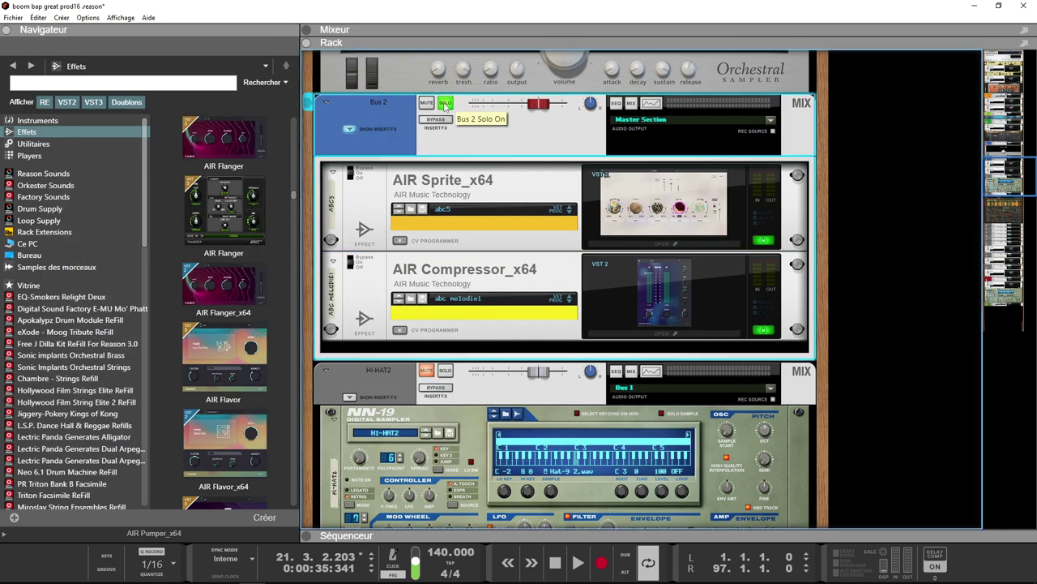
{"action": "key", "text": "Home"}
{"action": "left_click", "coordinate": [443, 120]}
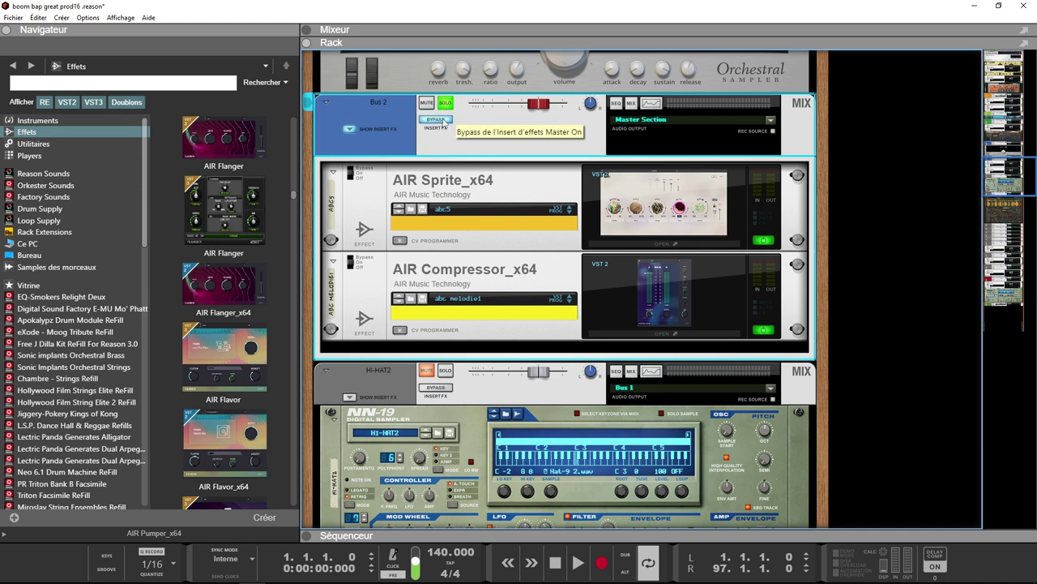
{"action": "key", "text": "space"}
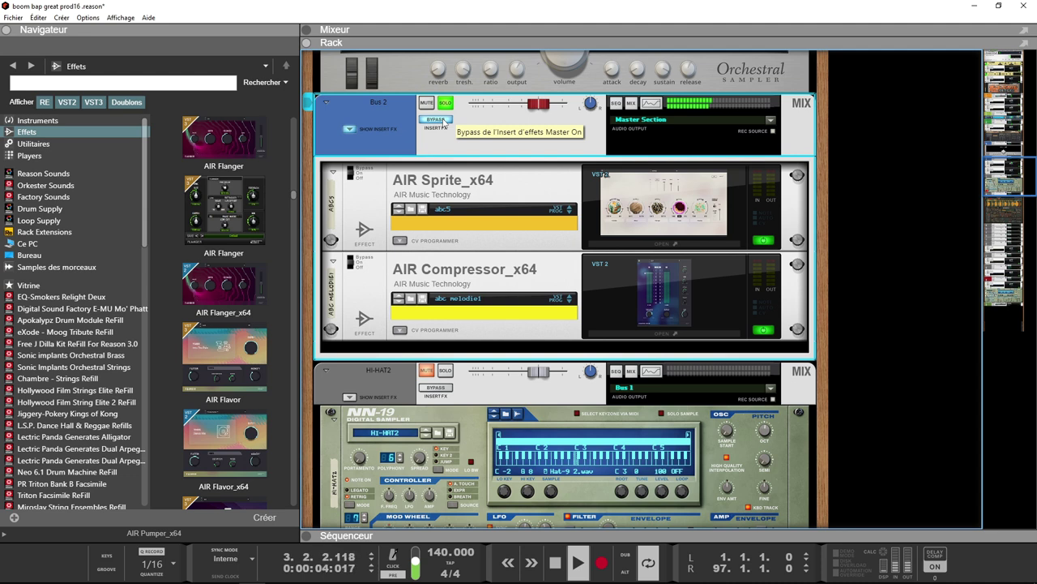
{"action": "left_click", "coordinate": [445, 120]}
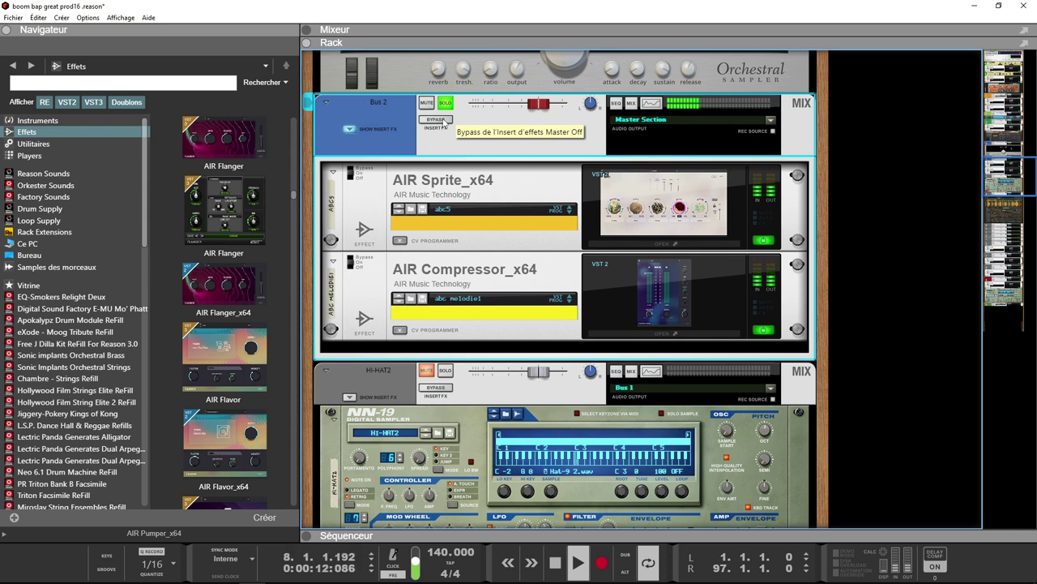
Open AIR Compressor_x64 on Bus 2, check its knee setting, and watch its meters during playback while reviewing the instruments above.
{"action": "double_click", "coordinate": [617, 298]}
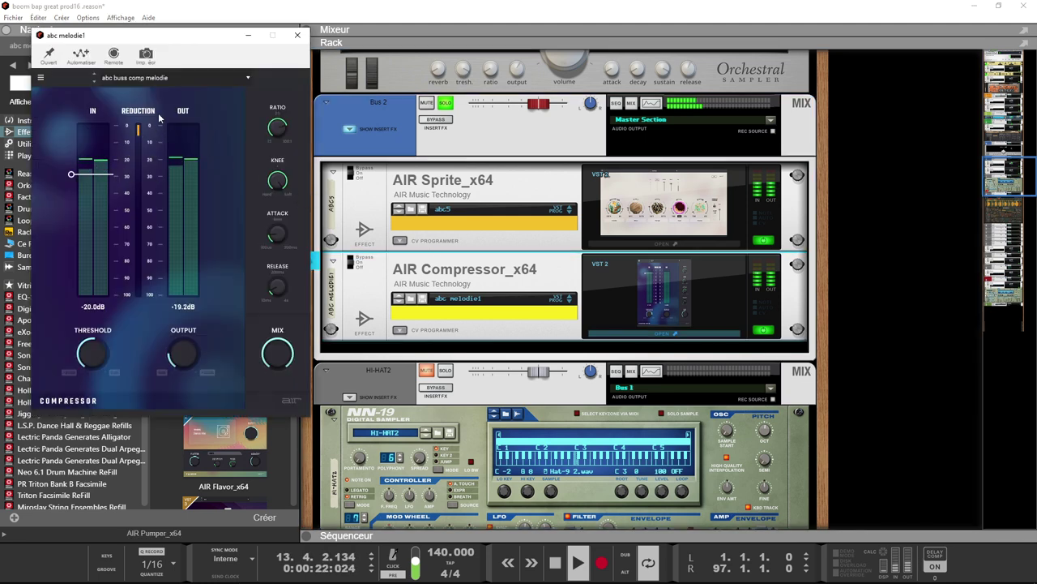
{"action": "key", "text": "space"}
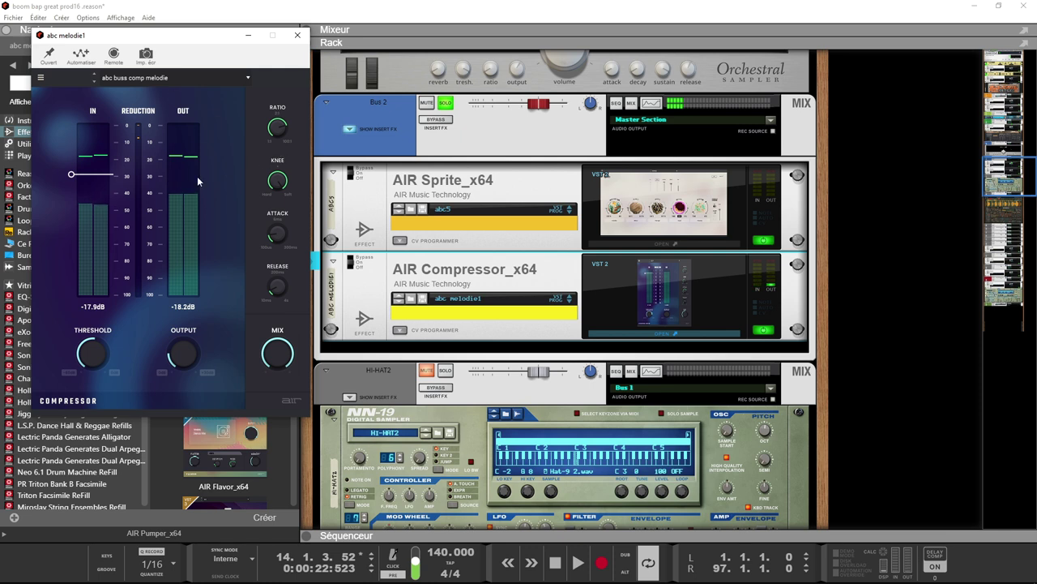
{"action": "mouse_move", "coordinate": [281, 189]}
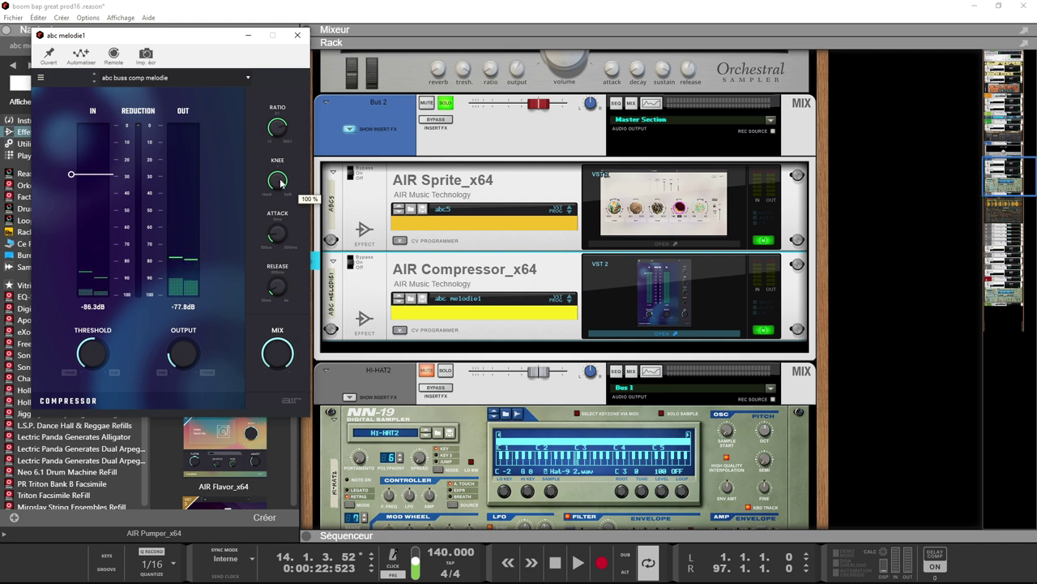
{"action": "key", "text": "space"}
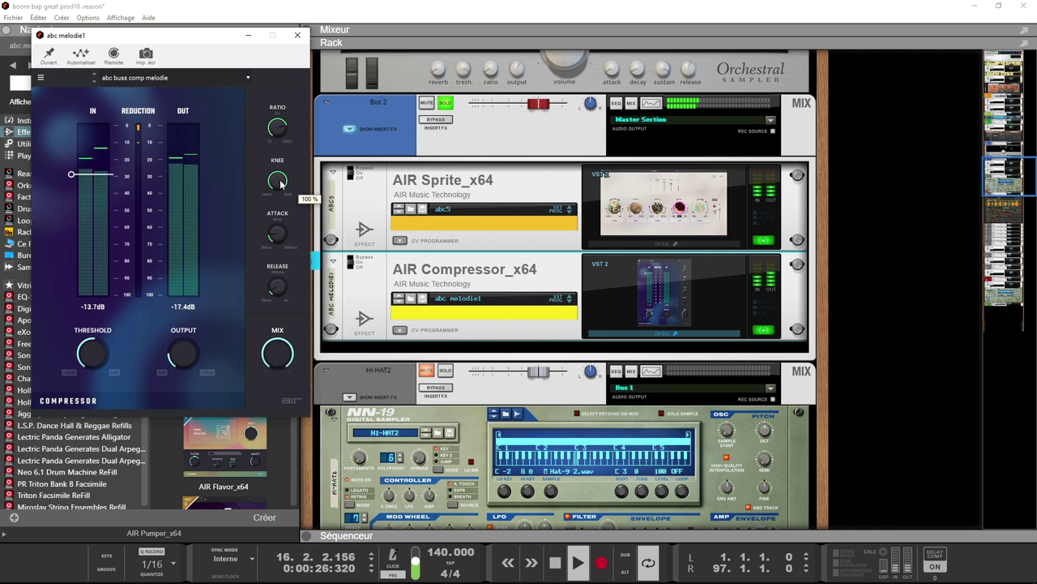
{"action": "scroll", "coordinate": [512, 177], "scroll_direction": "up", "scroll_amount": 3}
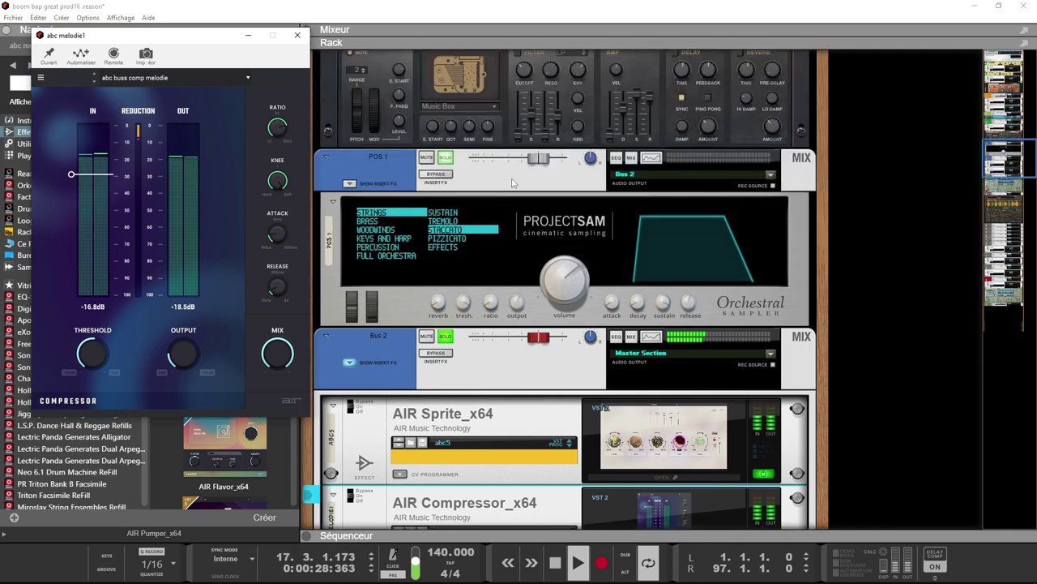
{"action": "scroll", "coordinate": [511, 181], "scroll_direction": "up", "scroll_amount": 5}
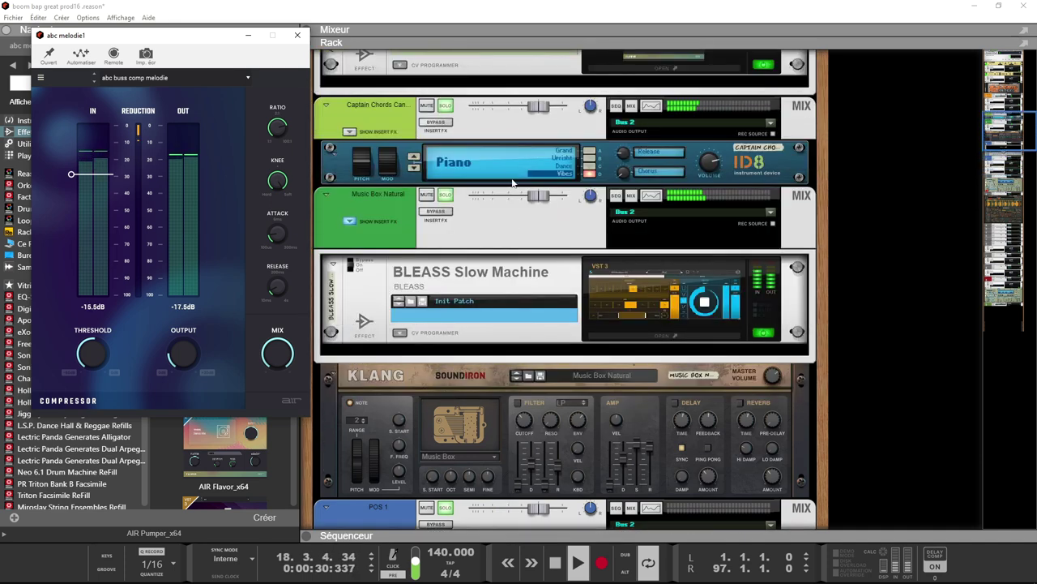
Stop playback and switch the solo from Bus 2 to the DRUM-4 channel carrying AIR Transient_x64.
{"action": "scroll", "coordinate": [512, 182], "scroll_direction": "up", "scroll_amount": 4}
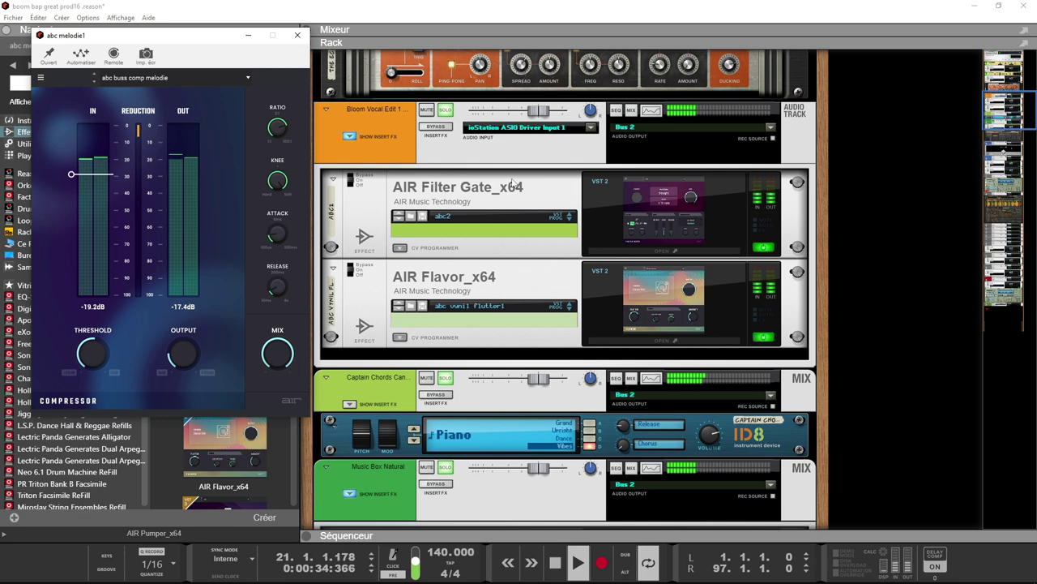
{"action": "key", "text": "space"}
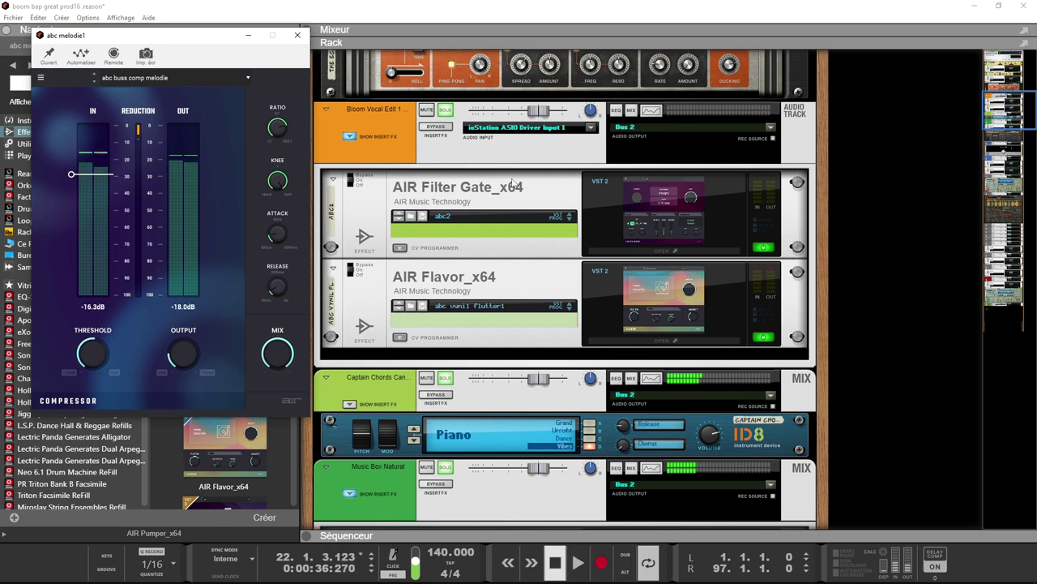
{"action": "scroll", "coordinate": [511, 183], "scroll_direction": "down", "scroll_amount": 12}
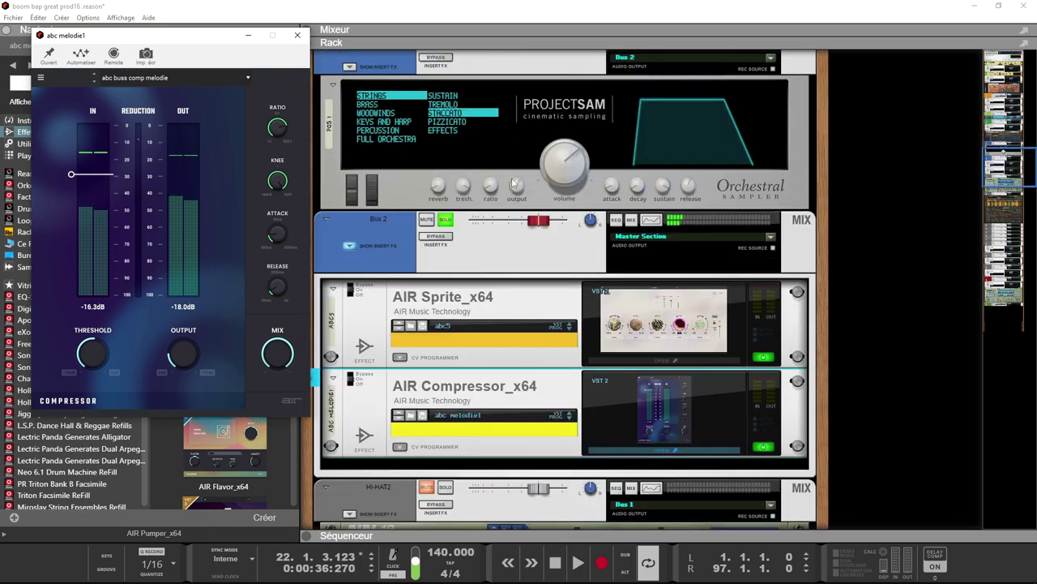
{"action": "scroll", "coordinate": [513, 183], "scroll_direction": "down", "scroll_amount": 8}
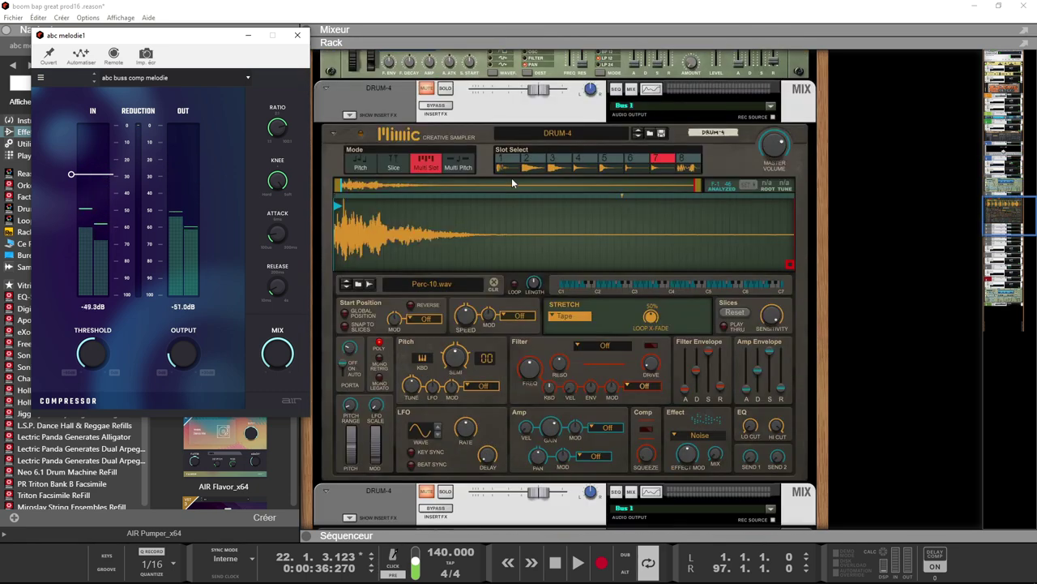
{"action": "scroll", "coordinate": [512, 183], "scroll_direction": "down", "scroll_amount": 10}
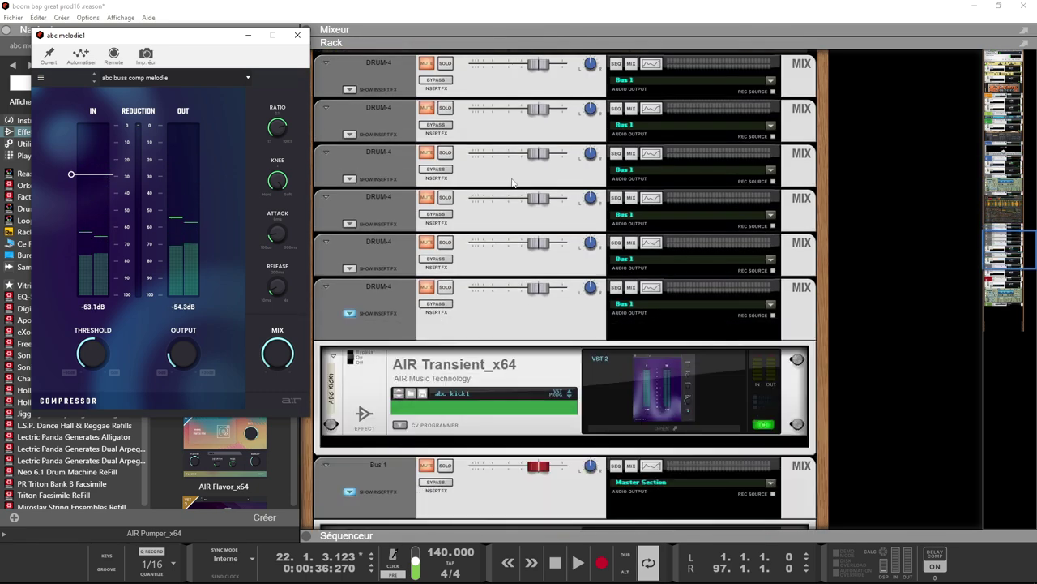
{"action": "left_click", "coordinate": [445, 289]}
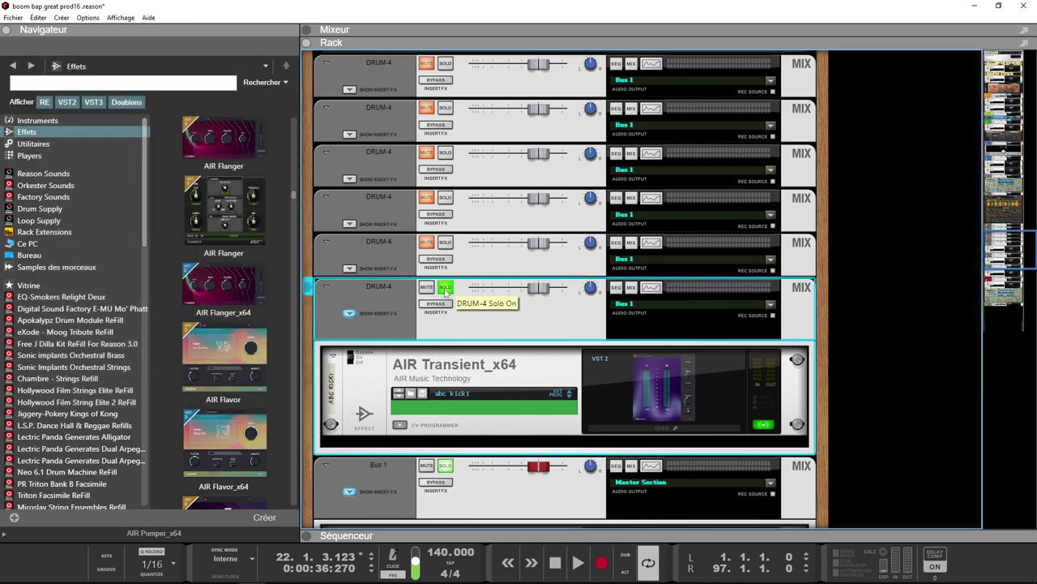
{"action": "scroll", "coordinate": [444, 293], "scroll_direction": "up", "scroll_amount": 15}
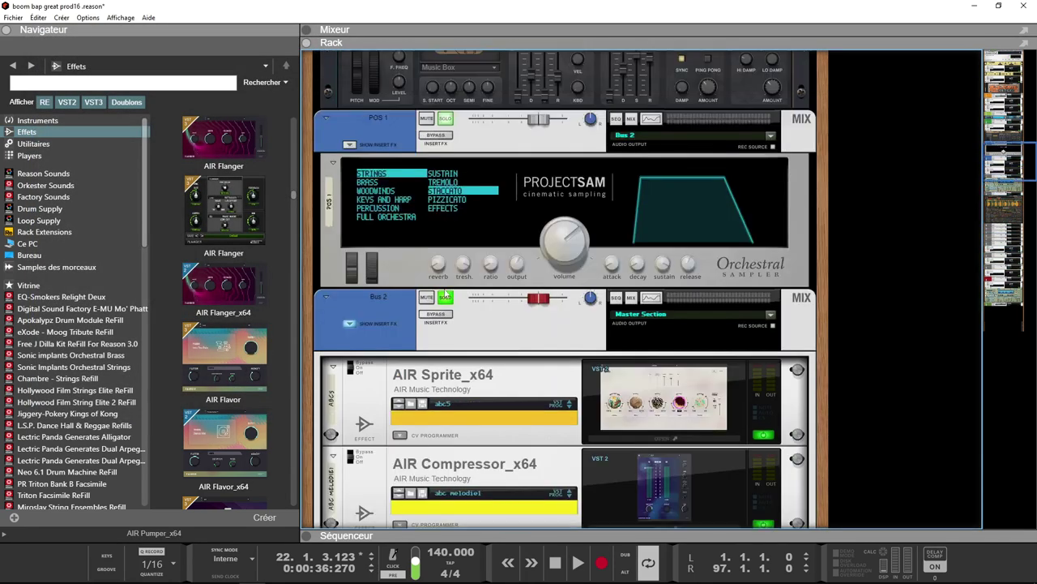
{"action": "left_click", "coordinate": [445, 298]}
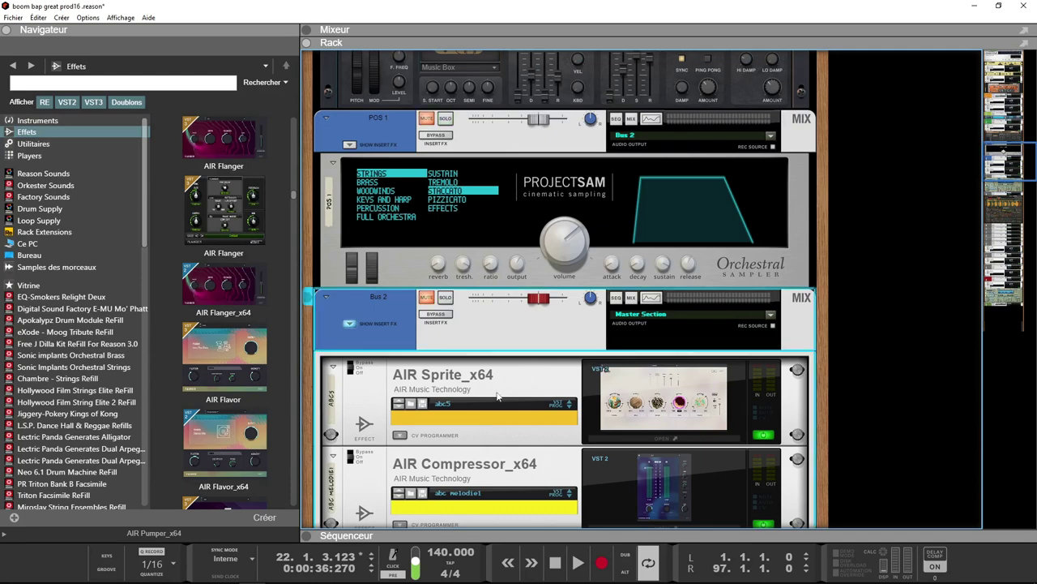
Play the soloed DRUM-4 channel and compare its sound with the insert effects bypassed and active.
{"action": "scroll", "coordinate": [497, 396], "scroll_direction": "down", "scroll_amount": 12}
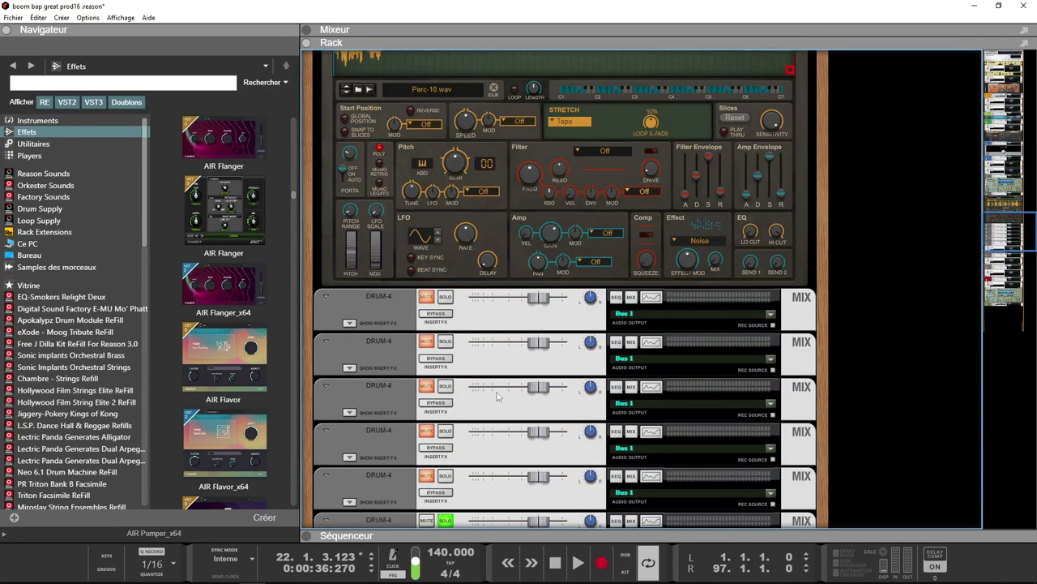
{"action": "scroll", "coordinate": [497, 395], "scroll_direction": "down", "scroll_amount": 5}
{"action": "key", "text": "space"}
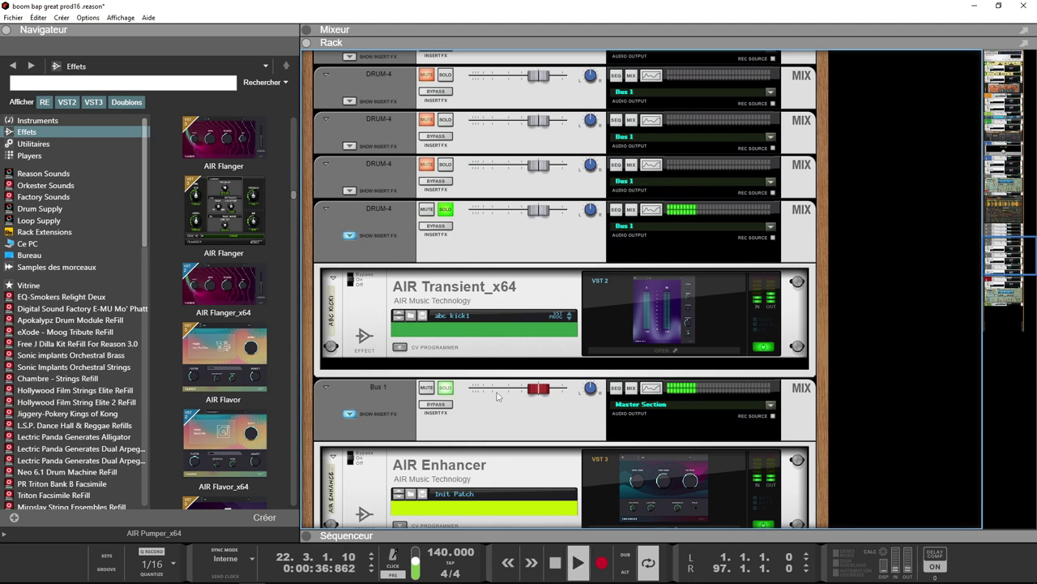
{"action": "left_click", "coordinate": [433, 231]}
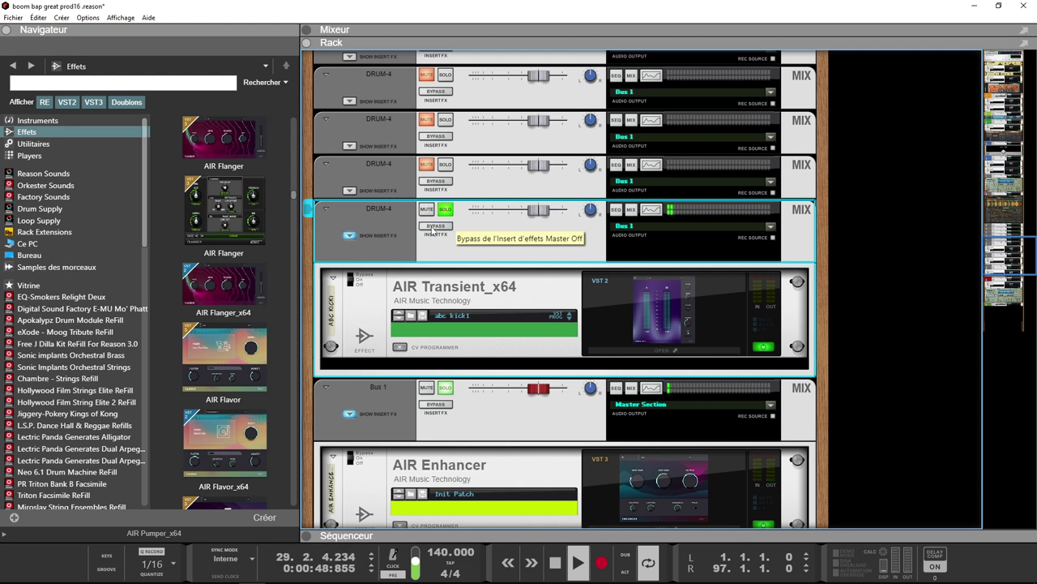
Open AIR Transient_x64 on DRUM-4 and examine its attack, shape and output settings during playback.
{"action": "double_click", "coordinate": [603, 304]}
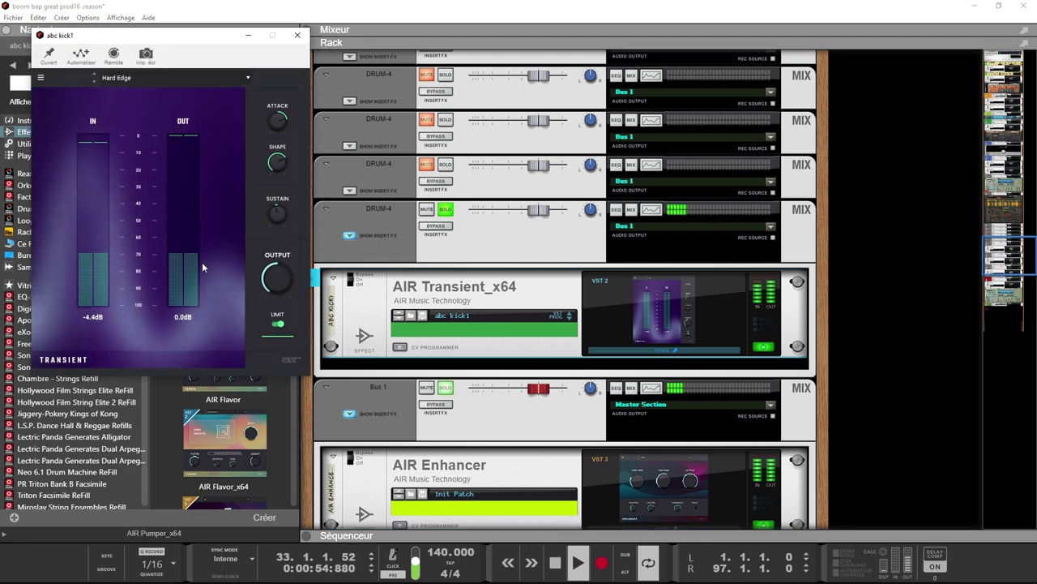
{"action": "mouse_move", "coordinate": [268, 120]}
{"action": "mouse_move", "coordinate": [281, 167]}
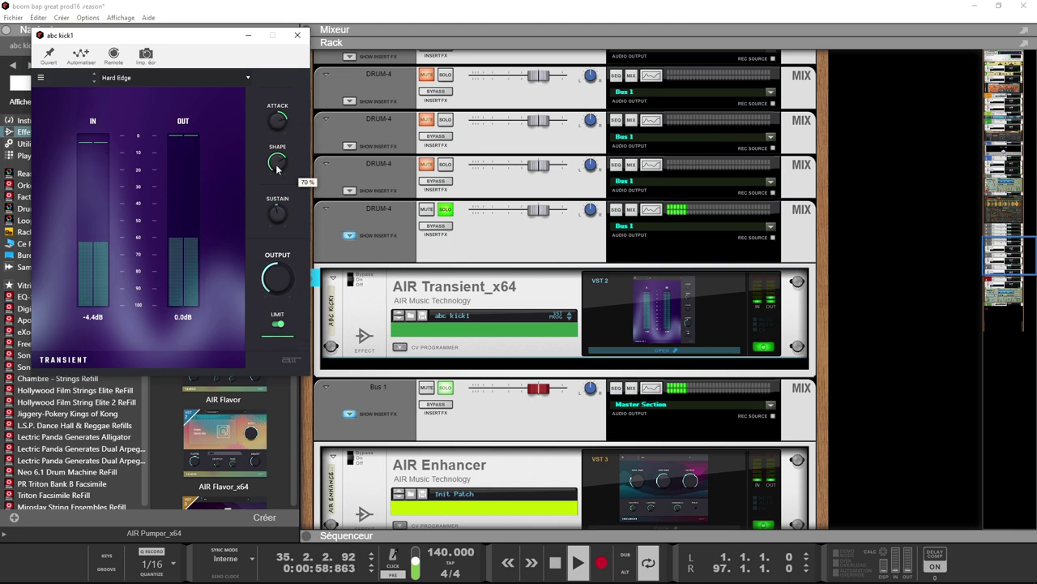
{"action": "mouse_move", "coordinate": [281, 282]}
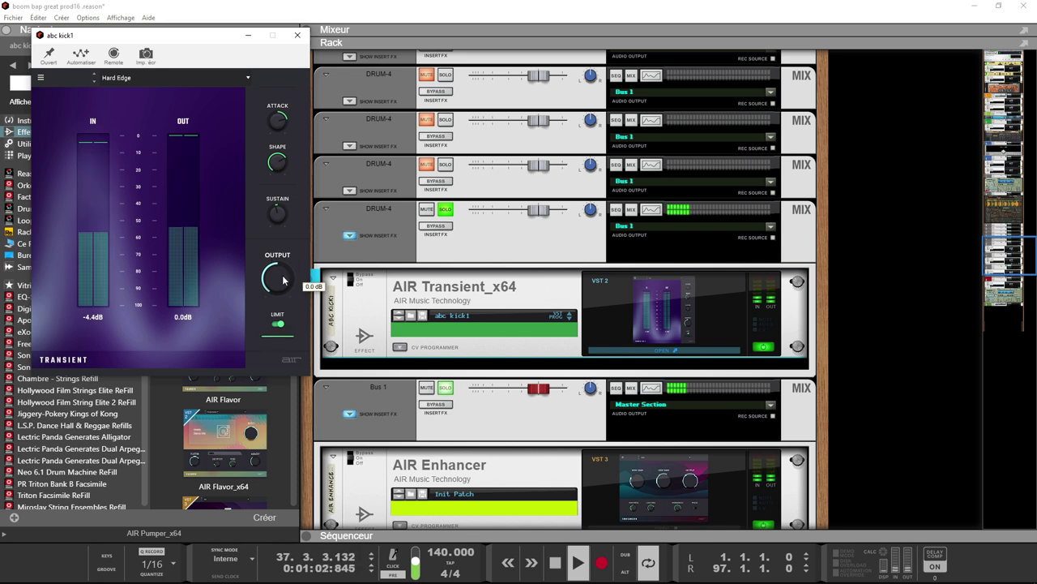
Compare DRUM-4 with its insert effects bypassed and active once more, turn off its solo, and stop playback.
{"action": "left_click", "coordinate": [434, 227]}
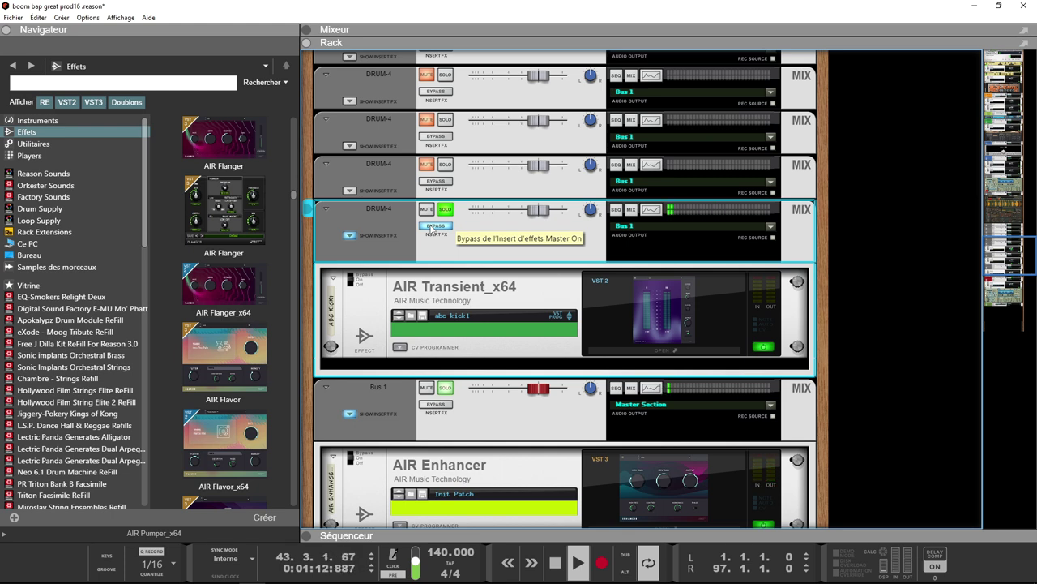
{"action": "left_click", "coordinate": [435, 226]}
{"action": "left_click", "coordinate": [445, 210]}
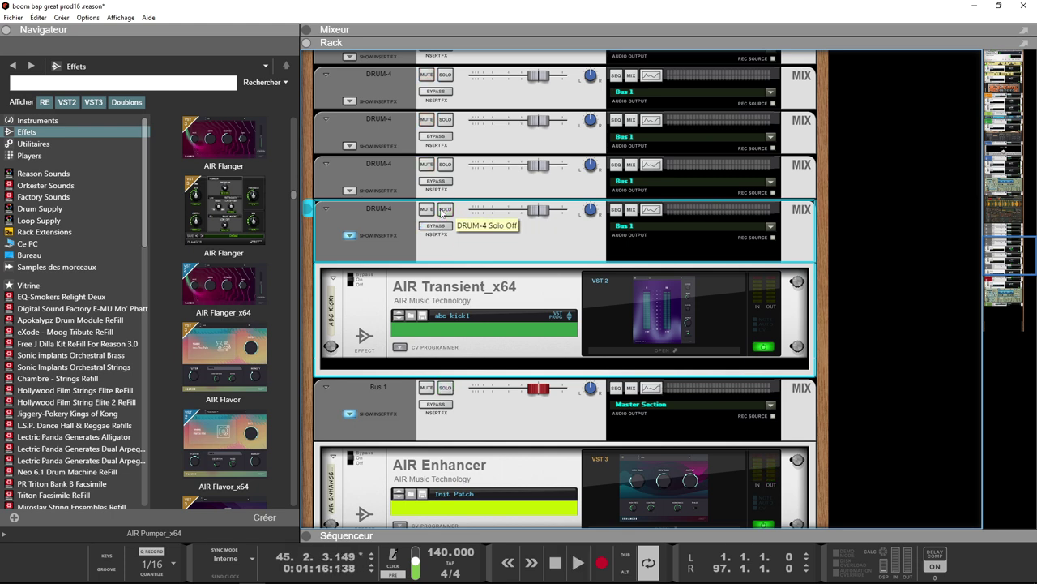
Solo Bus 1 and open its AIR Enhancer, keeping the plugin window pinned open.
{"action": "scroll", "coordinate": [452, 289], "scroll_direction": "down", "scroll_amount": 4}
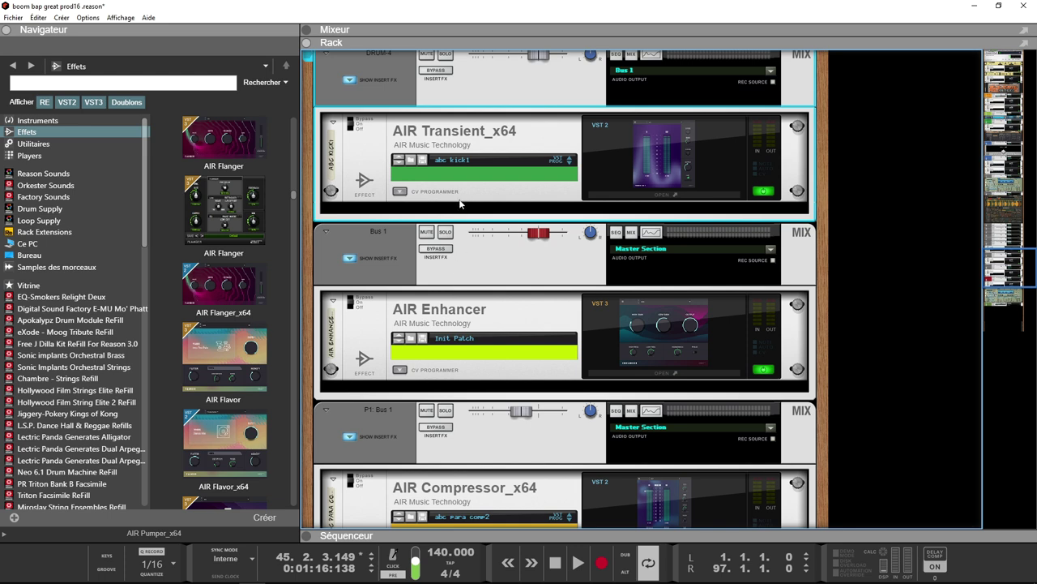
{"action": "scroll", "coordinate": [461, 202], "scroll_direction": "down", "scroll_amount": 1}
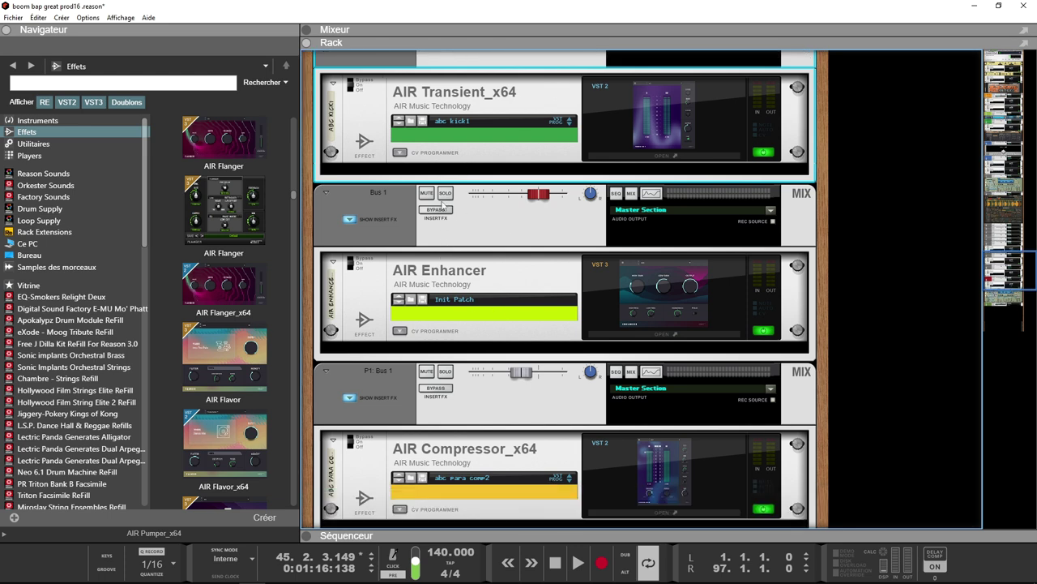
{"action": "left_click", "coordinate": [448, 192]}
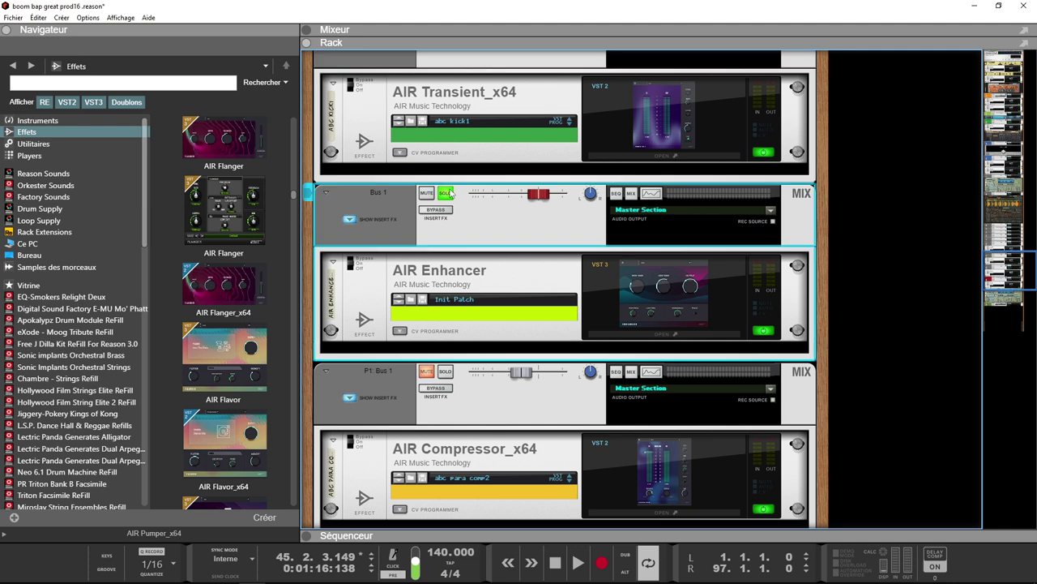
{"action": "left_click", "coordinate": [638, 308]}
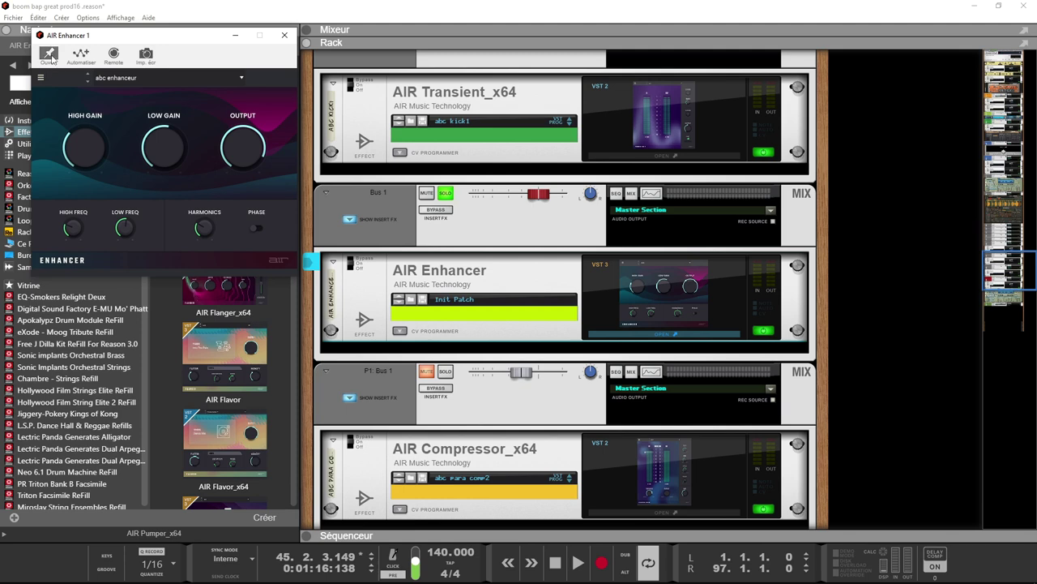
Start playback, expand the sequencer, and move the left locator to bar 9 to replay from there.
{"action": "key", "text": "space"}
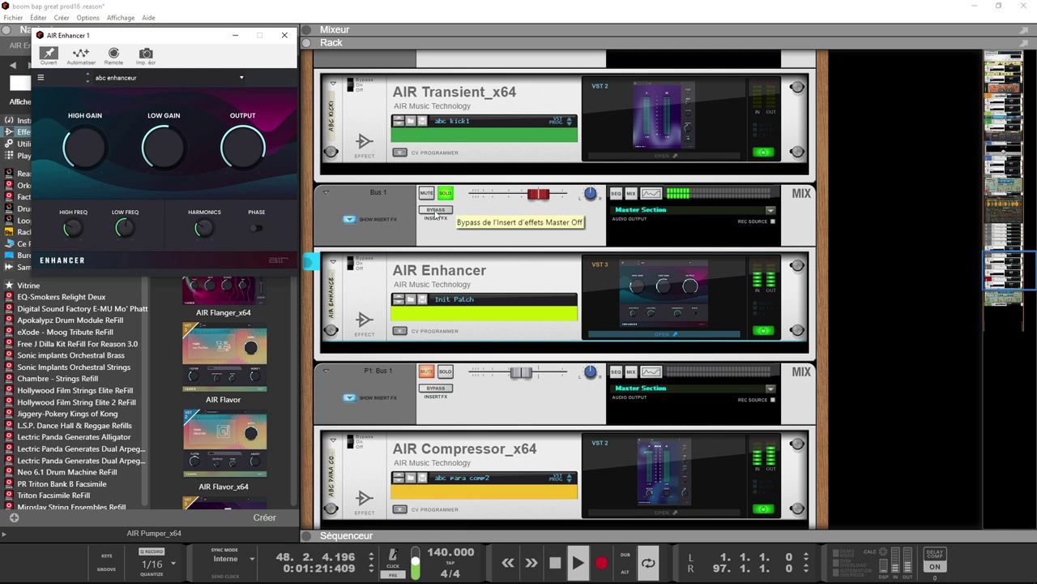
{"action": "left_click", "coordinate": [298, 536]}
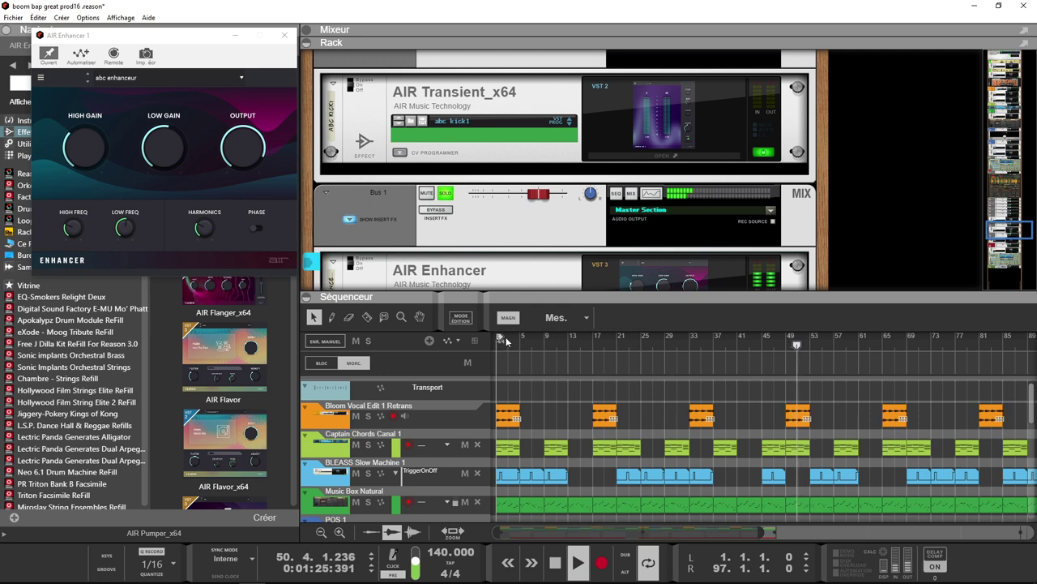
{"action": "left_click_drag", "start_coordinate": [502, 342], "coordinate": [548, 339]}
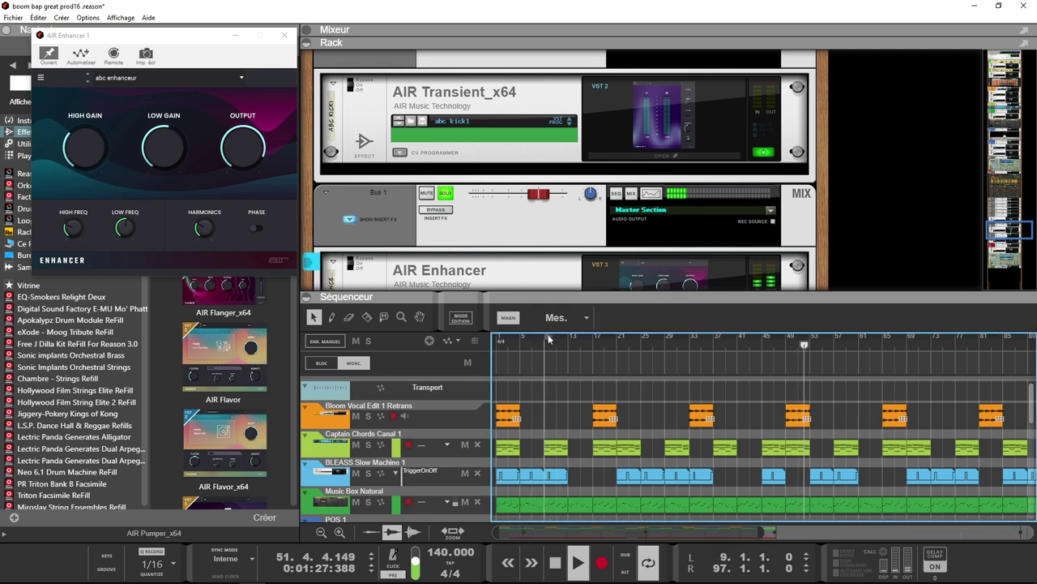
{"action": "left_click", "coordinate": [548, 339]}
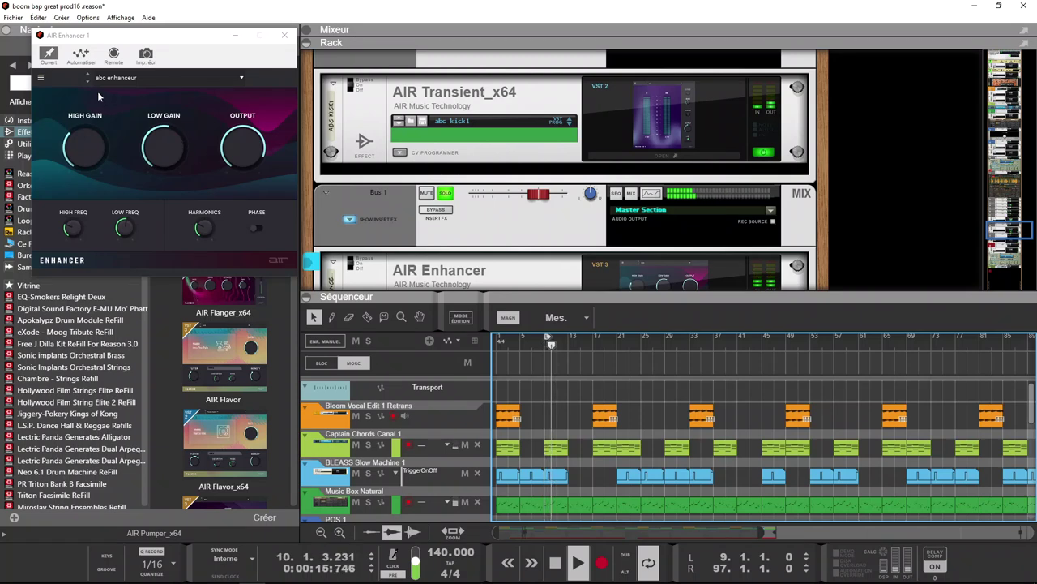
Compare Bus 1 during playback with its AIR Enhancer insert bypassed and active.
{"action": "scroll", "coordinate": [449, 138], "scroll_direction": "up", "scroll_amount": 1}
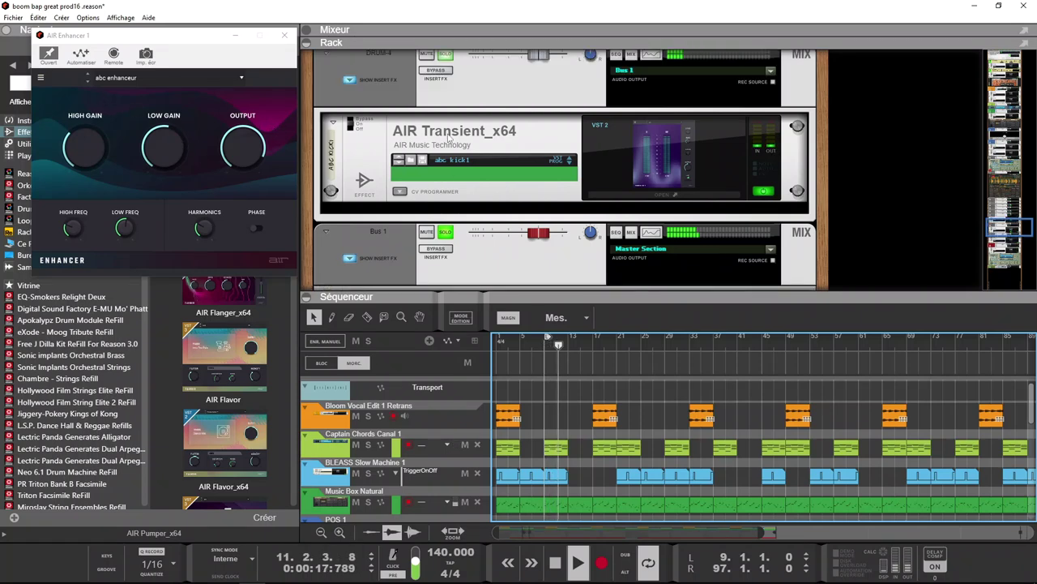
{"action": "scroll", "coordinate": [442, 136], "scroll_direction": "down", "scroll_amount": 3}
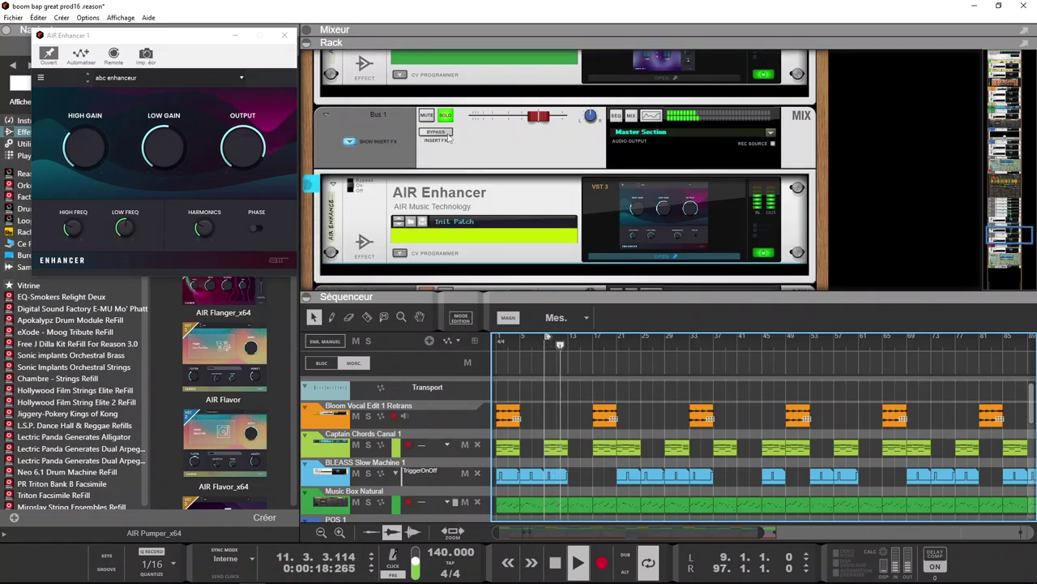
{"action": "left_click", "coordinate": [429, 133]}
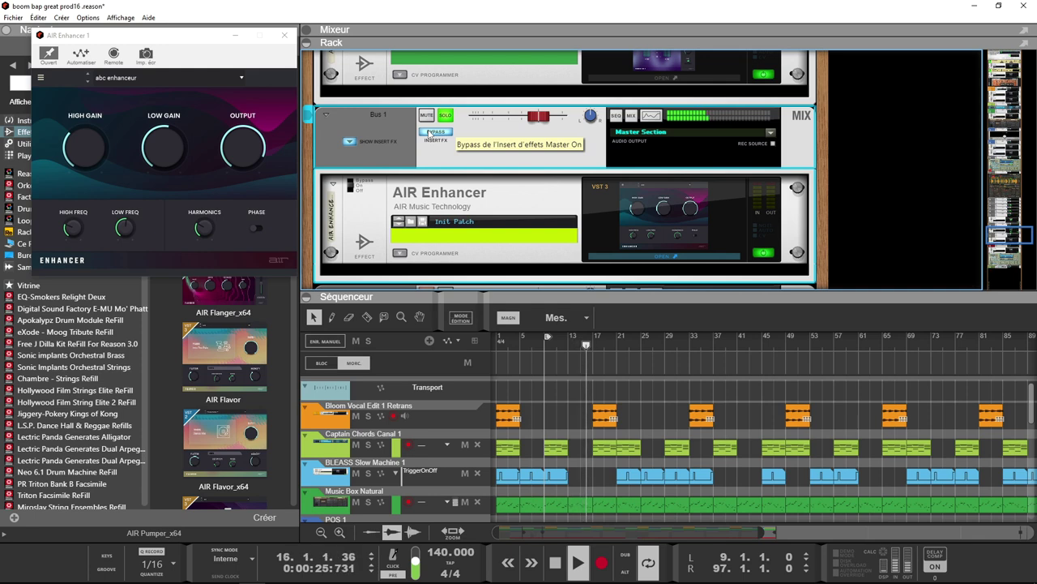
{"action": "left_click", "coordinate": [430, 133]}
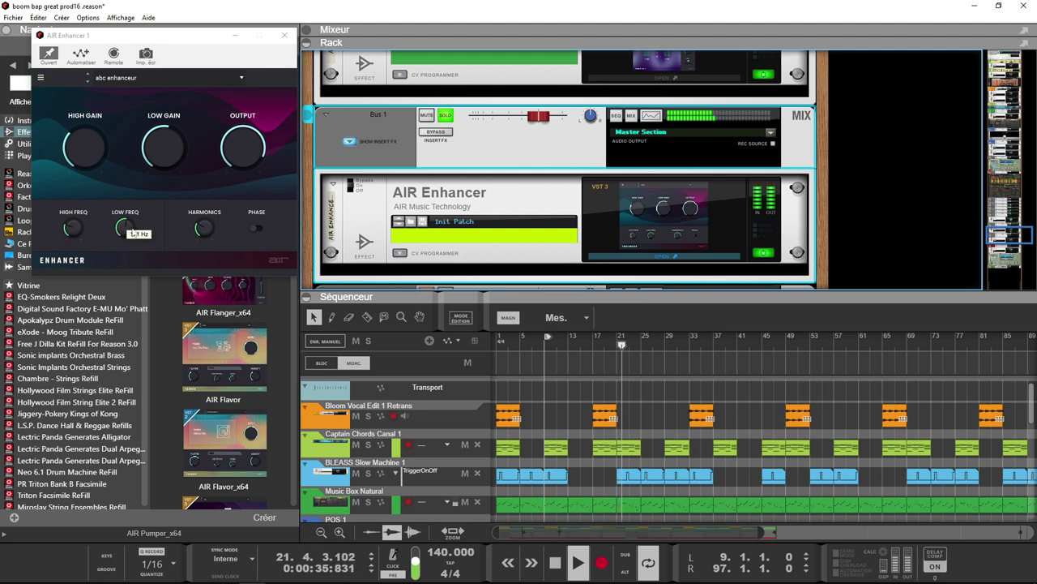
Adjust AIR Enhancer's low gain on Bus 1 and set its harmonics to about 7.7 dB.
{"action": "left_click_drag", "start_coordinate": [164, 146], "coordinate": [163, 139]}
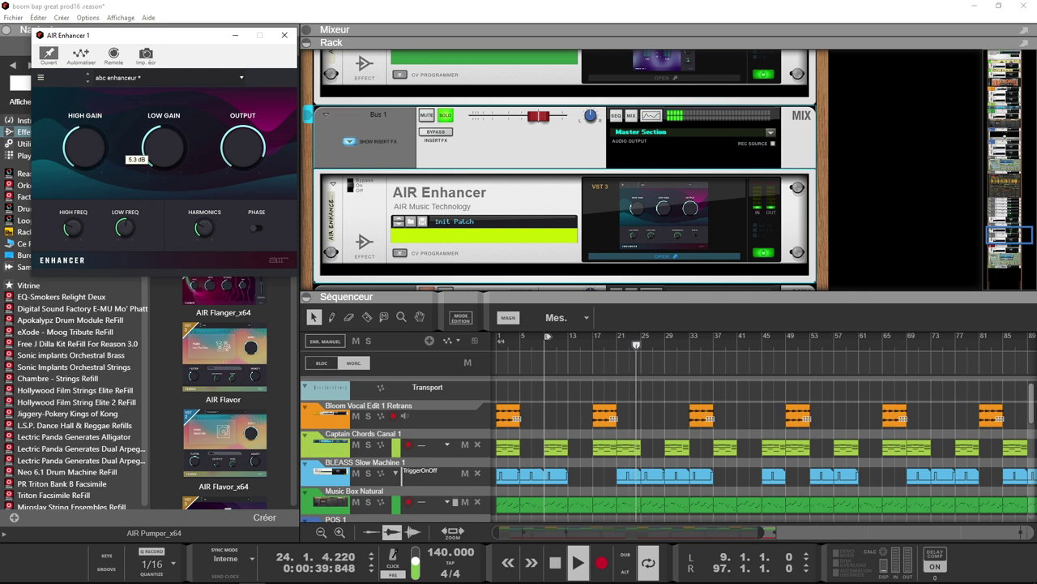
{"action": "left_click_drag", "start_coordinate": [202, 228], "coordinate": [202, 223]}
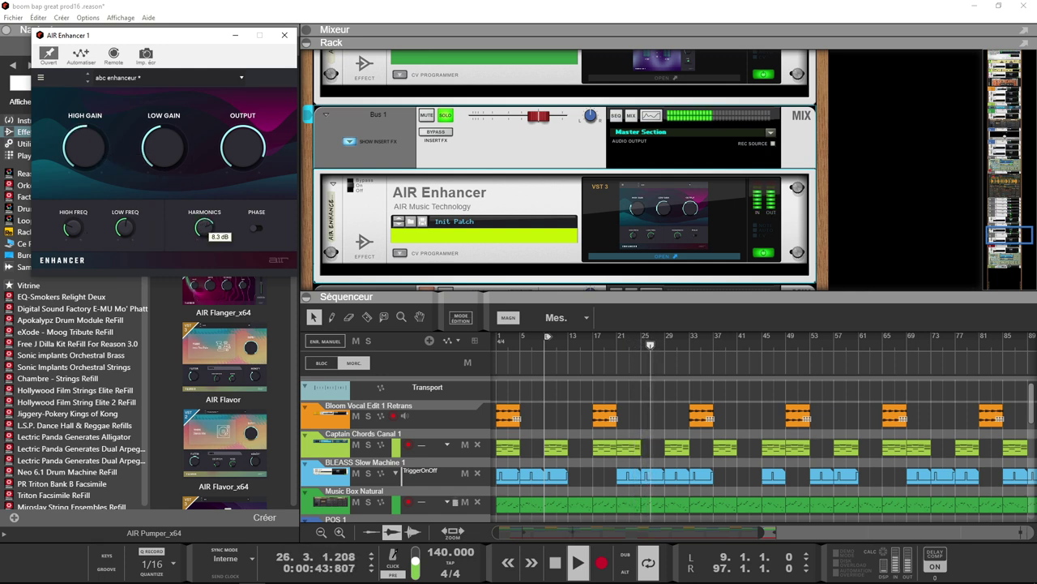
{"action": "left_click_drag", "start_coordinate": [198, 215], "coordinate": [198, 209]}
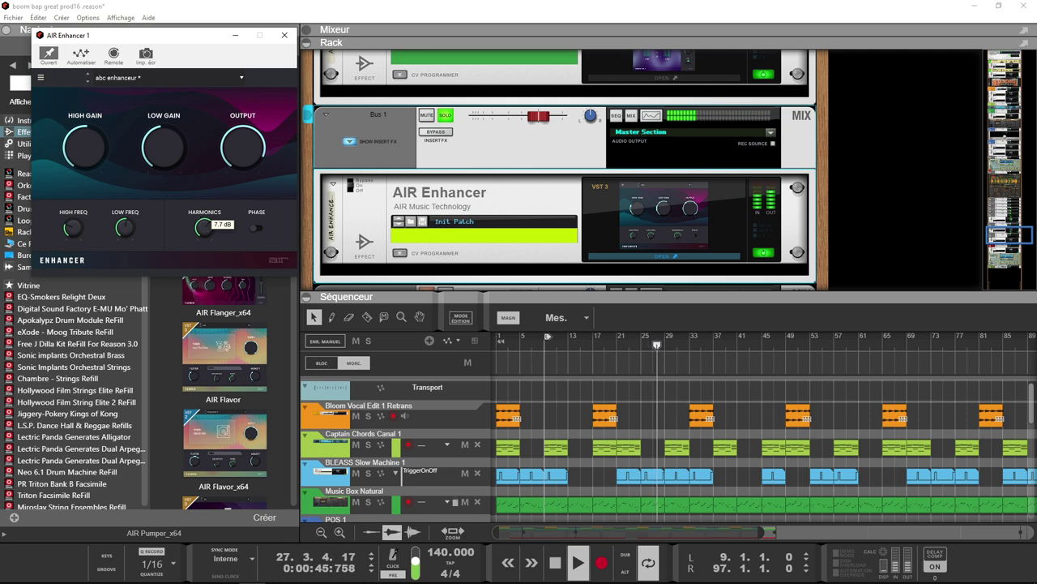
{"action": "left_click_drag", "start_coordinate": [159, 170], "coordinate": [159, 174]}
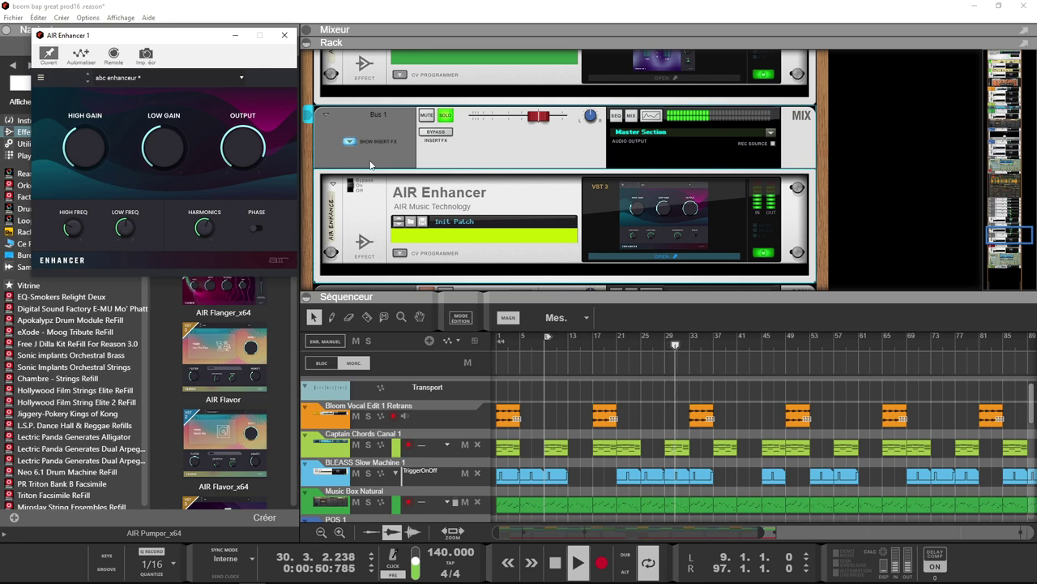
Compare the adjusted AIR Enhancer sound on Bus 1 with the insert bypassed and active, and stop playback.
{"action": "left_click", "coordinate": [441, 134]}
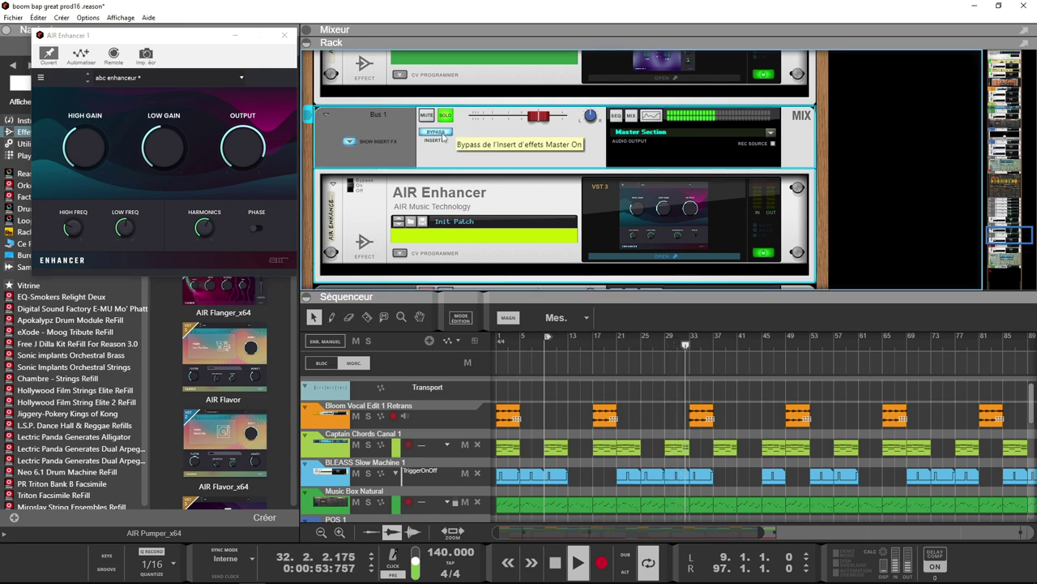
{"action": "left_click", "coordinate": [442, 135]}
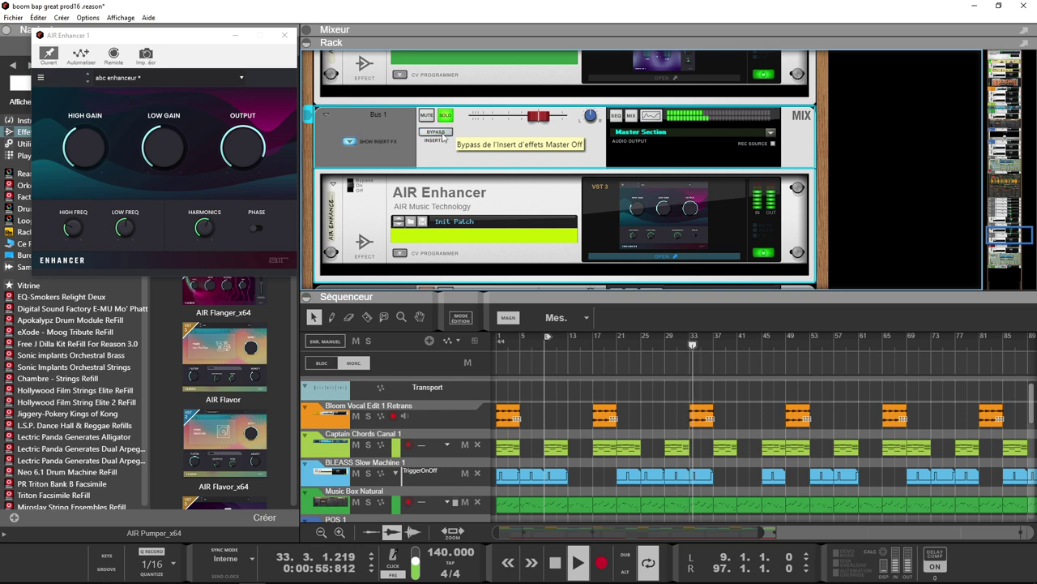
{"action": "key", "text": "space"}
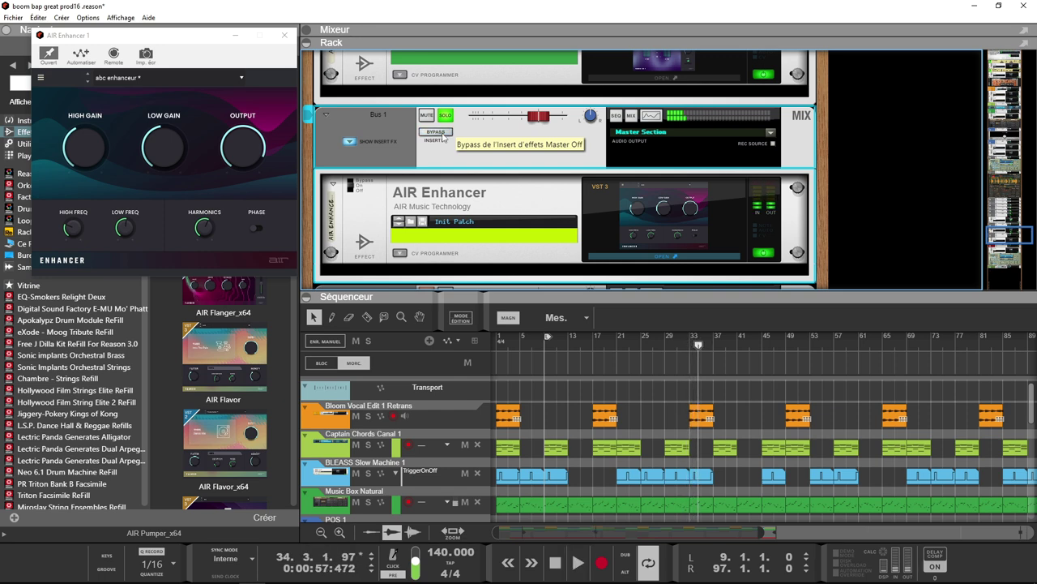
Solo P1: Bus 1 on its own instead of Bus 1, and open its AIR Compressor_x64 insert.
{"action": "scroll", "coordinate": [442, 137], "scroll_direction": "down", "scroll_amount": 3}
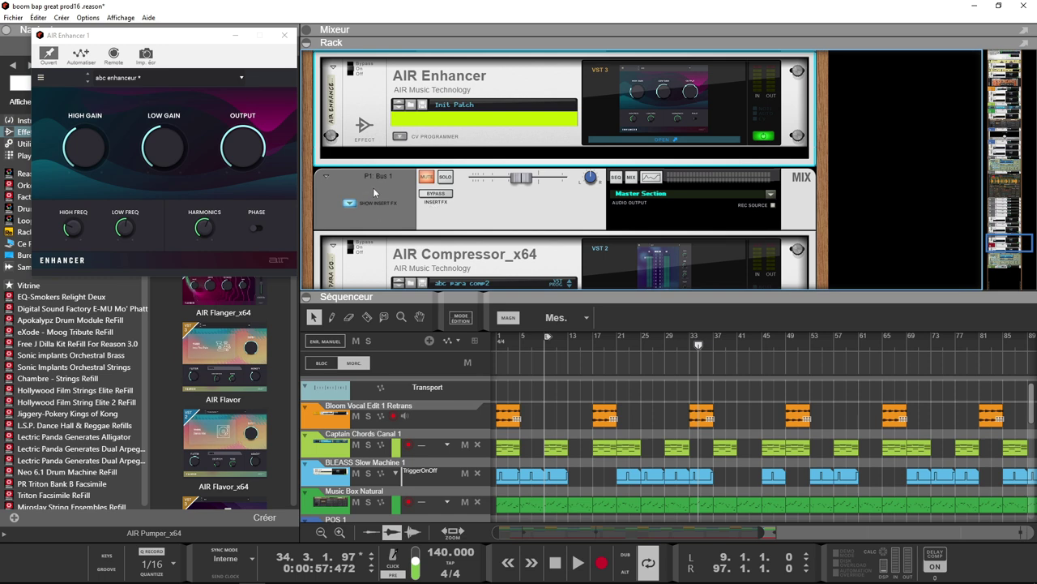
{"action": "left_click", "coordinate": [442, 180]}
{"action": "scroll", "coordinate": [521, 240], "scroll_direction": "down", "scroll_amount": 2}
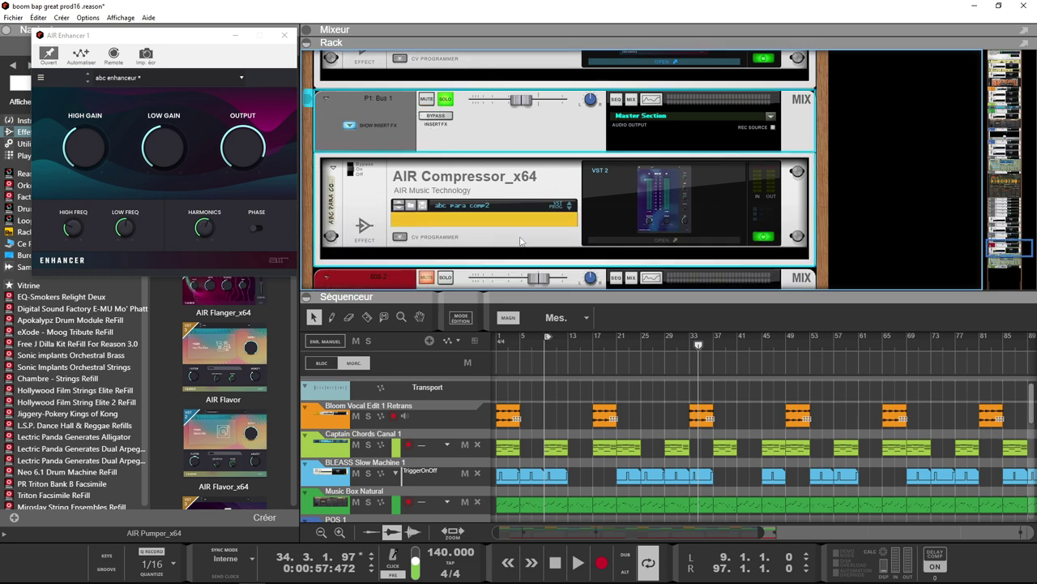
{"action": "left_click", "coordinate": [611, 240]}
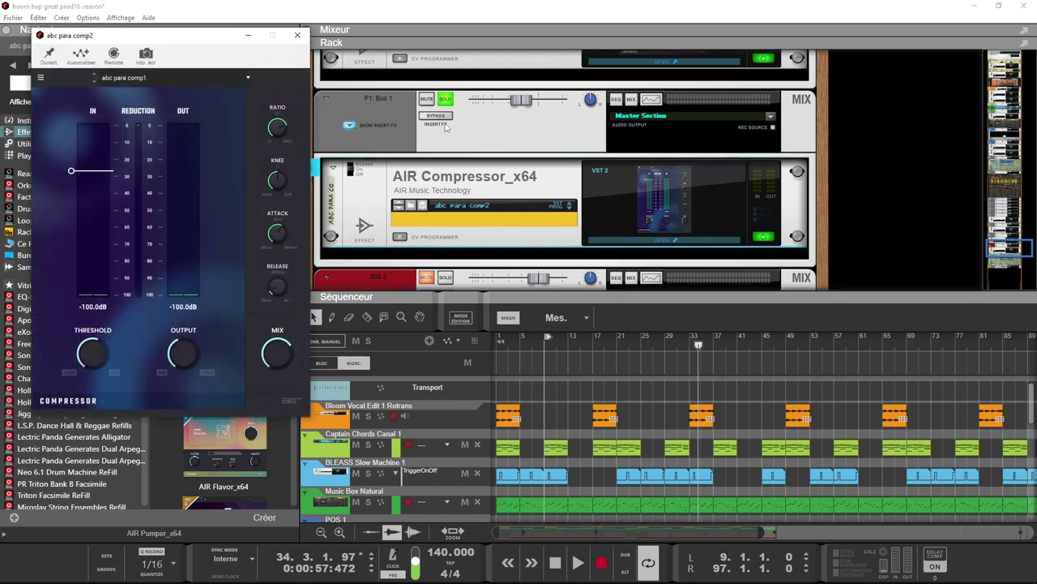
{"action": "scroll", "coordinate": [445, 128], "scroll_direction": "up", "scroll_amount": 4}
{"action": "left_click", "coordinate": [446, 78]}
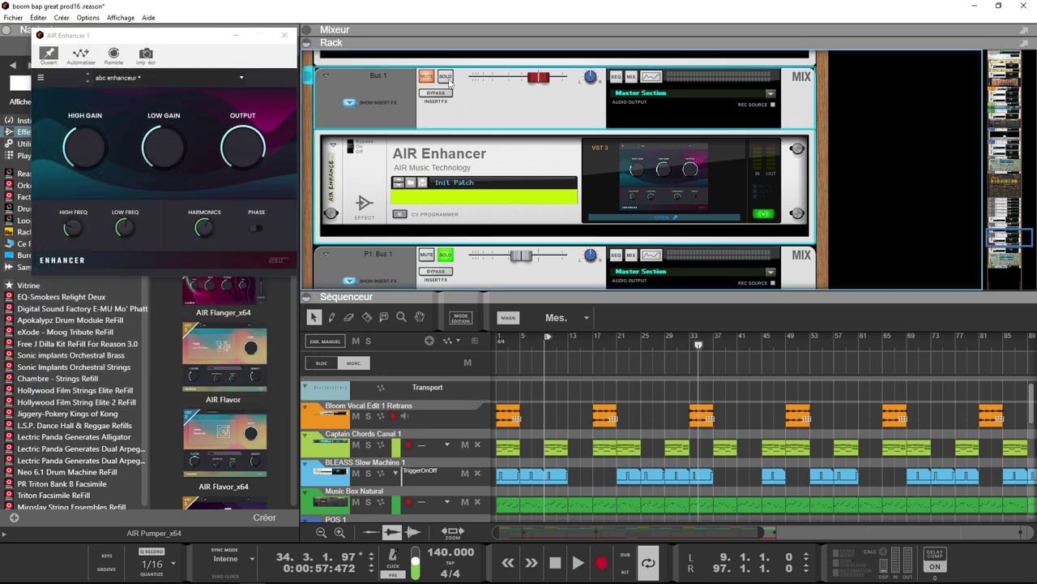
{"action": "scroll", "coordinate": [571, 276], "scroll_direction": "down", "scroll_amount": 3}
{"action": "left_click", "coordinate": [630, 266]}
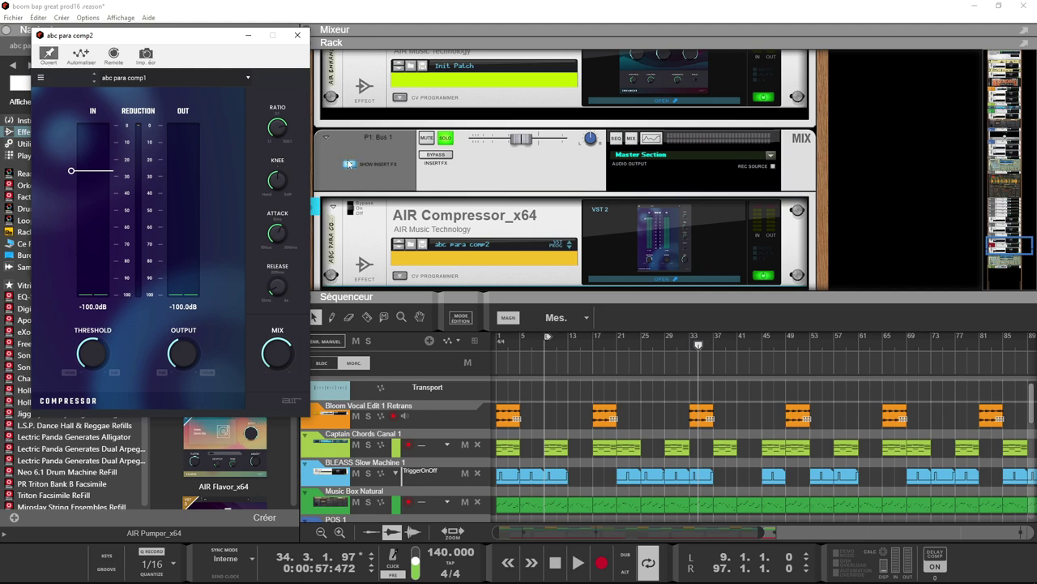
Start playback and compare P1: Bus 1 with its AIR Compressor_x64 insert bypassed and active.
{"action": "key", "text": "space"}
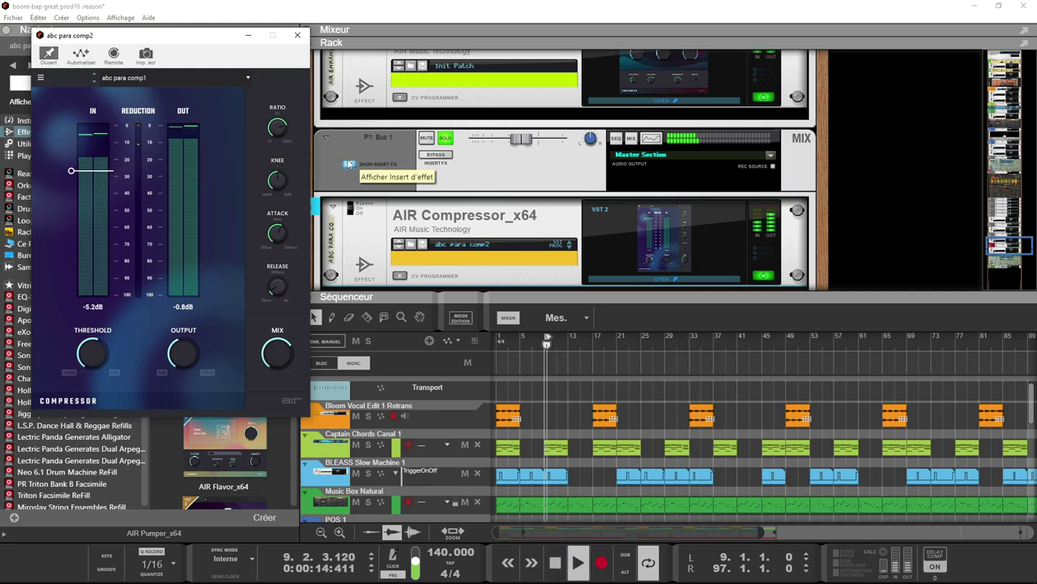
{"action": "left_click", "coordinate": [444, 162]}
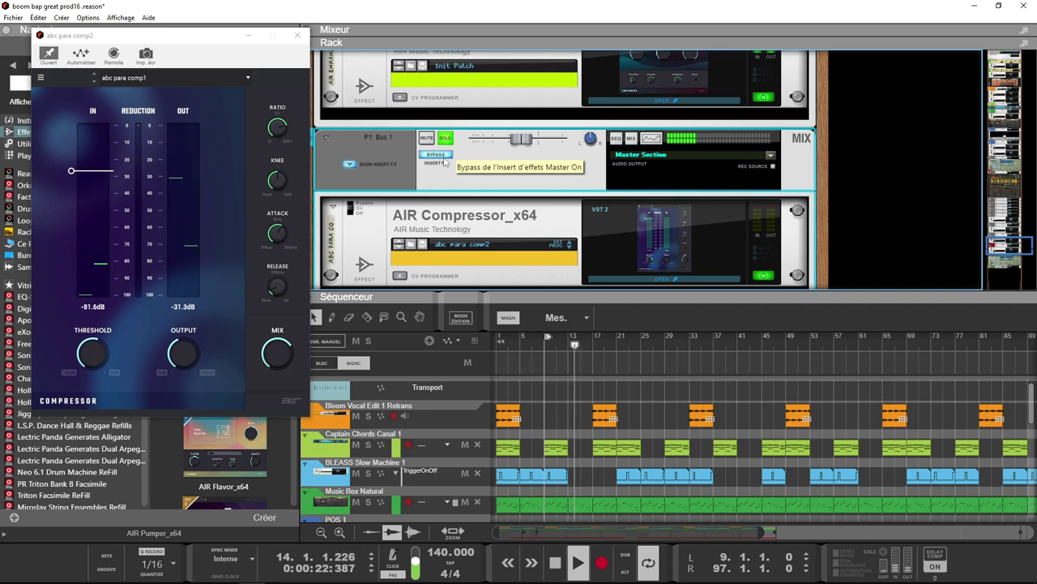
{"action": "left_click", "coordinate": [444, 161]}
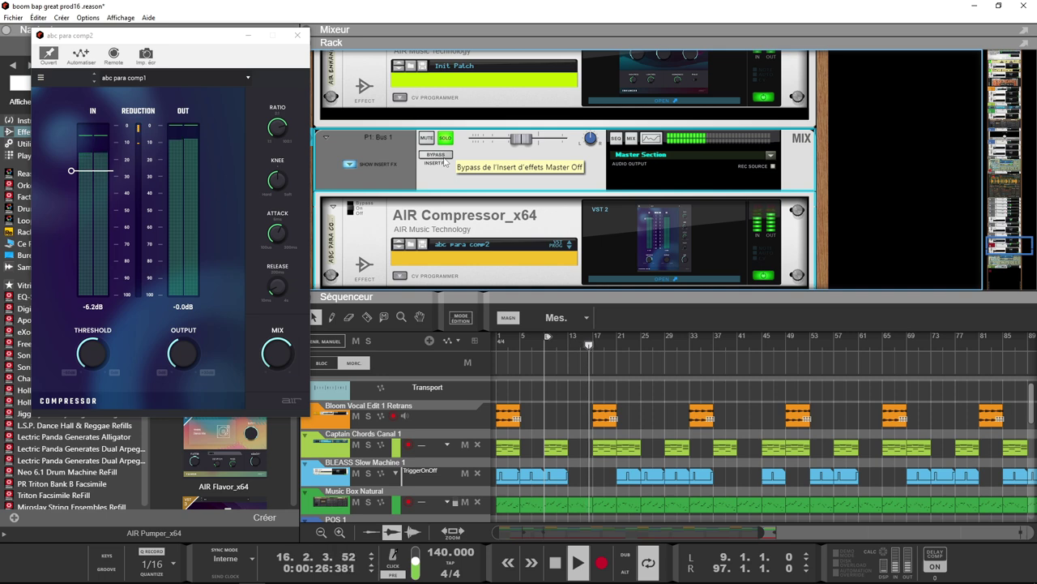
Add Bus 1 to the solo and compare the mix with P1: Bus 1's solo off and on.
{"action": "scroll", "coordinate": [444, 161], "scroll_direction": "up", "scroll_amount": 1}
{"action": "scroll", "coordinate": [444, 161], "scroll_direction": "up", "scroll_amount": 3}
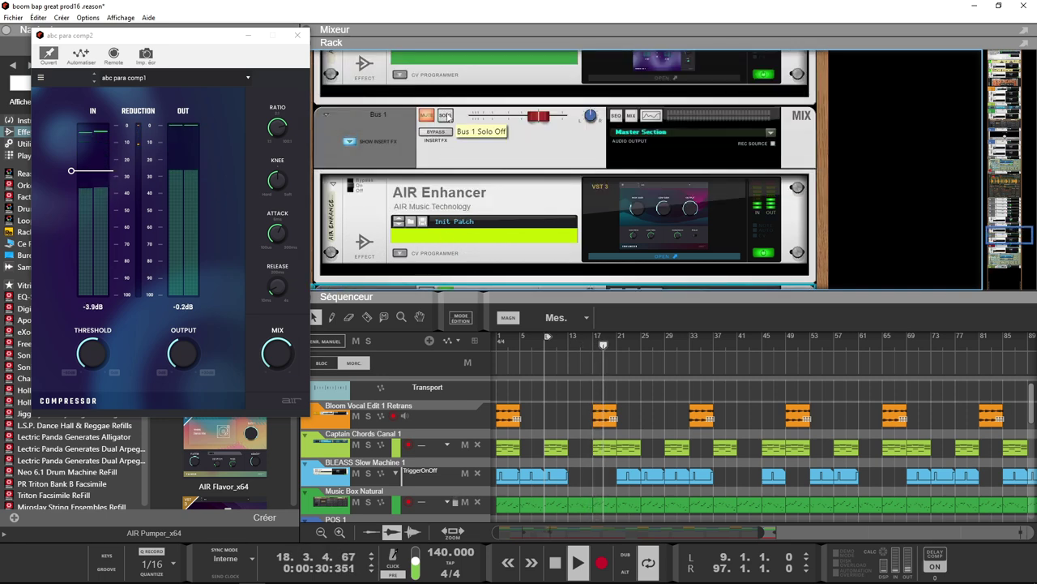
{"action": "left_click", "coordinate": [446, 117]}
{"action": "scroll", "coordinate": [448, 154], "scroll_direction": "down", "scroll_amount": 3}
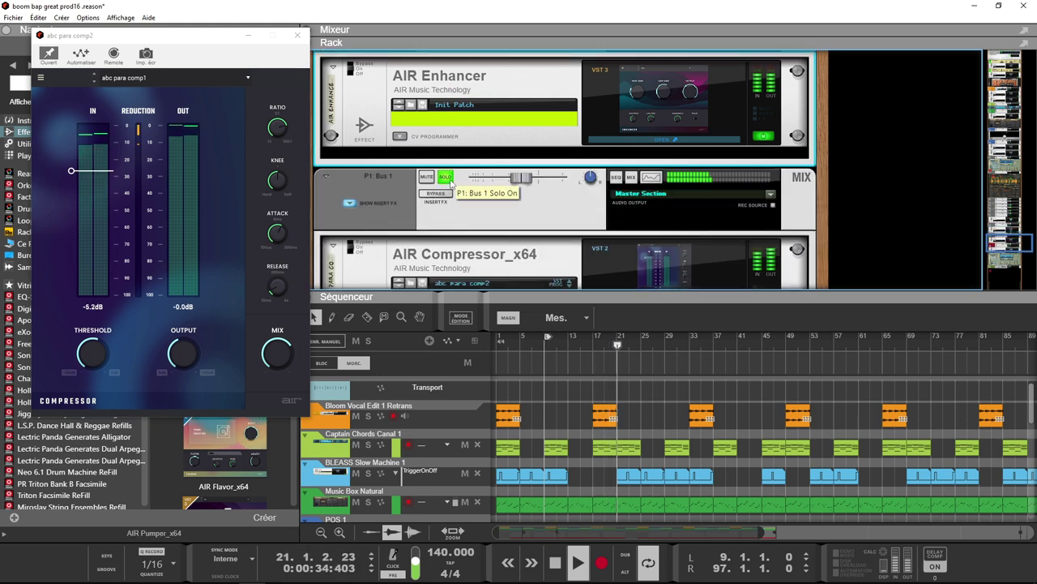
{"action": "left_click", "coordinate": [450, 182]}
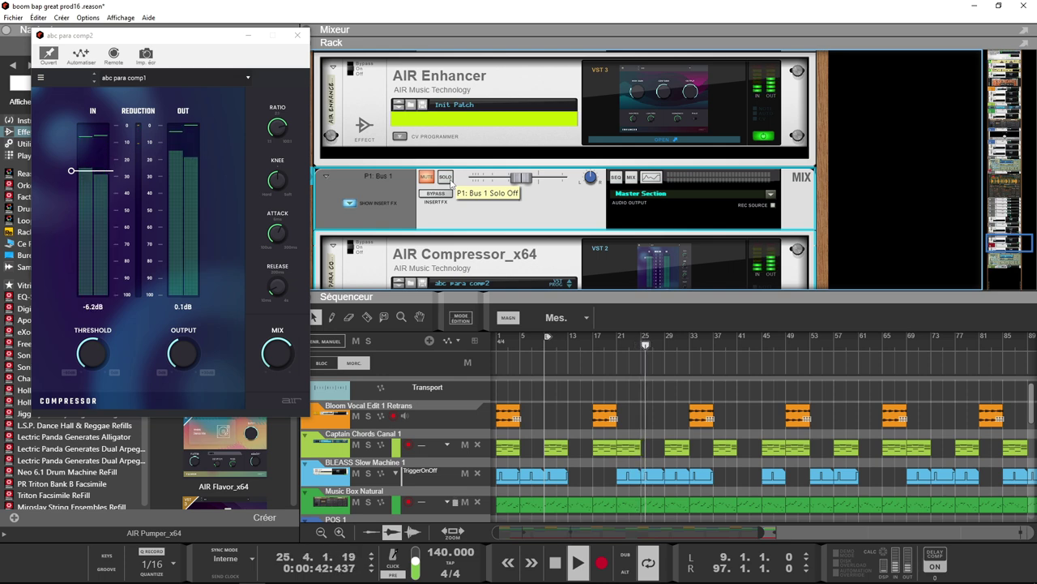
{"action": "left_click", "coordinate": [446, 178]}
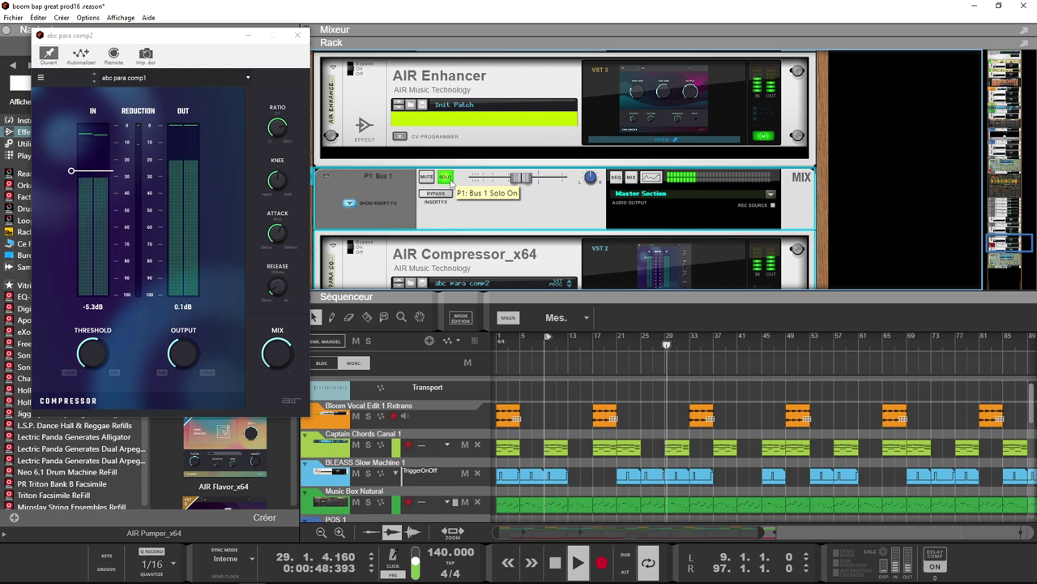
Solo the 808-2 channel as well and bypass its AIR Enhancer_x64 insert.
{"action": "scroll", "coordinate": [451, 183], "scroll_direction": "down", "scroll_amount": 5}
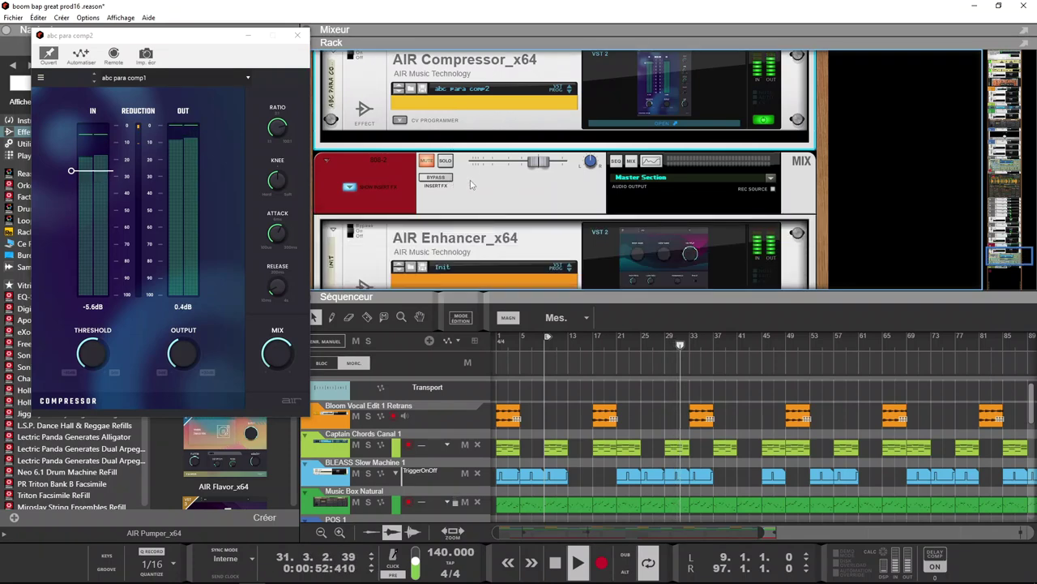
{"action": "scroll", "coordinate": [485, 247], "scroll_direction": "down", "scroll_amount": 2}
{"action": "scroll", "coordinate": [485, 246], "scroll_direction": "down", "scroll_amount": 4}
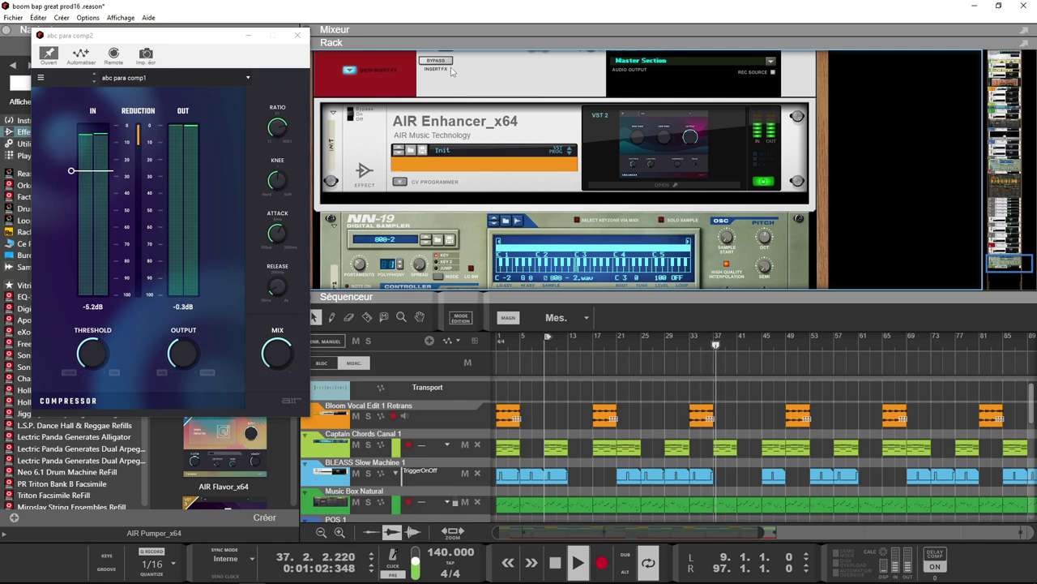
{"action": "scroll", "coordinate": [452, 81], "scroll_direction": "up", "scroll_amount": 2}
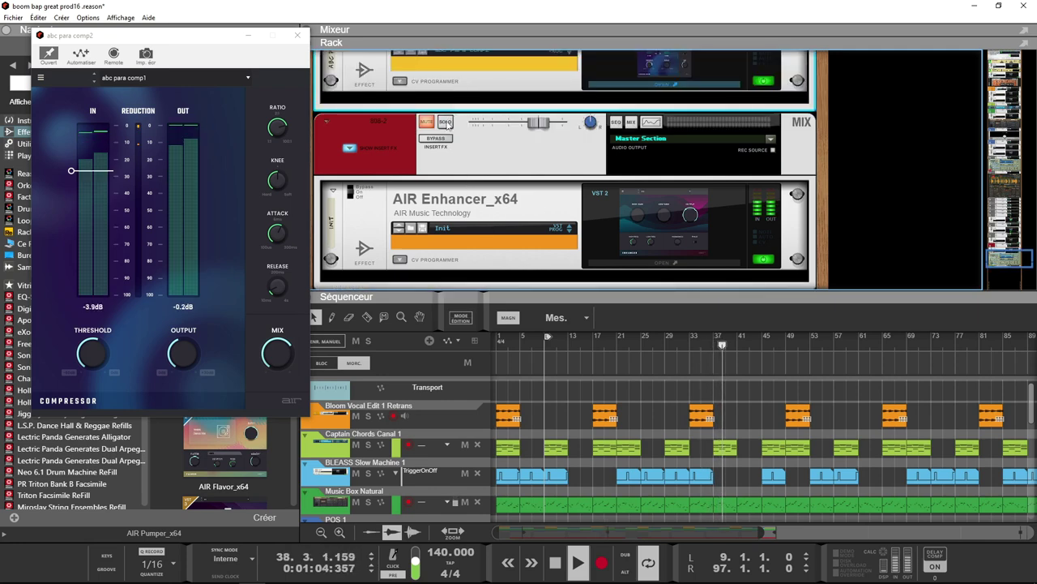
{"action": "left_click", "coordinate": [446, 122]}
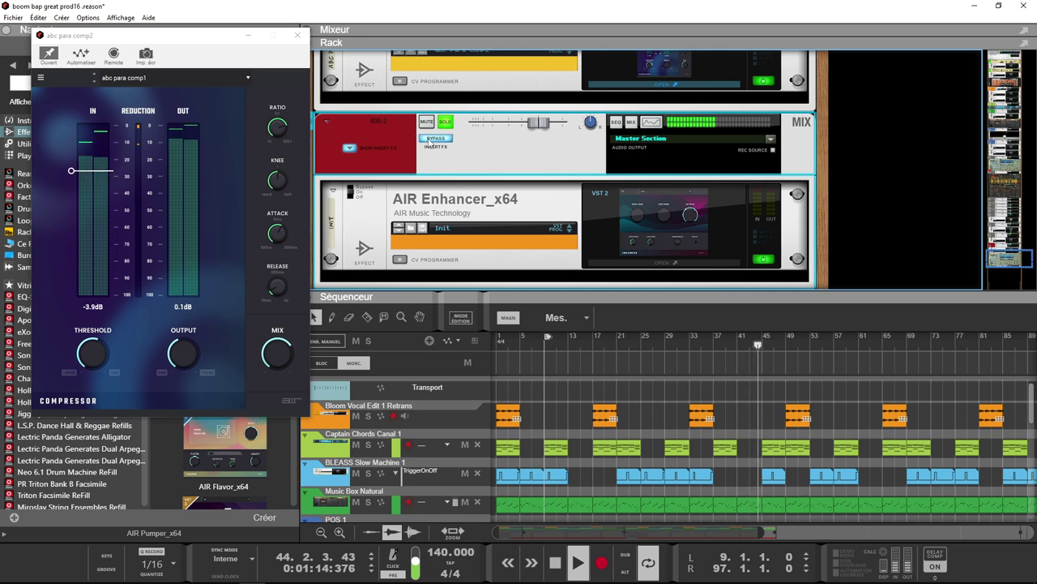
Reactivate and open the AIR Enhancer_x64 insert on 808-2, and restart playback from bar 9.
{"action": "left_click", "coordinate": [623, 233]}
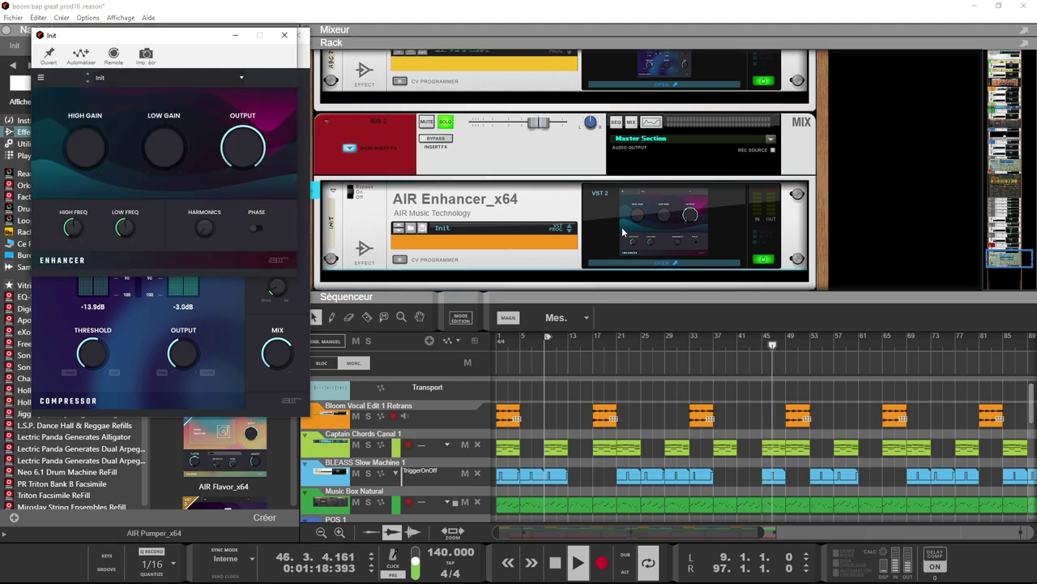
{"action": "key", "text": "space"}
{"action": "left_click", "coordinate": [622, 232]}
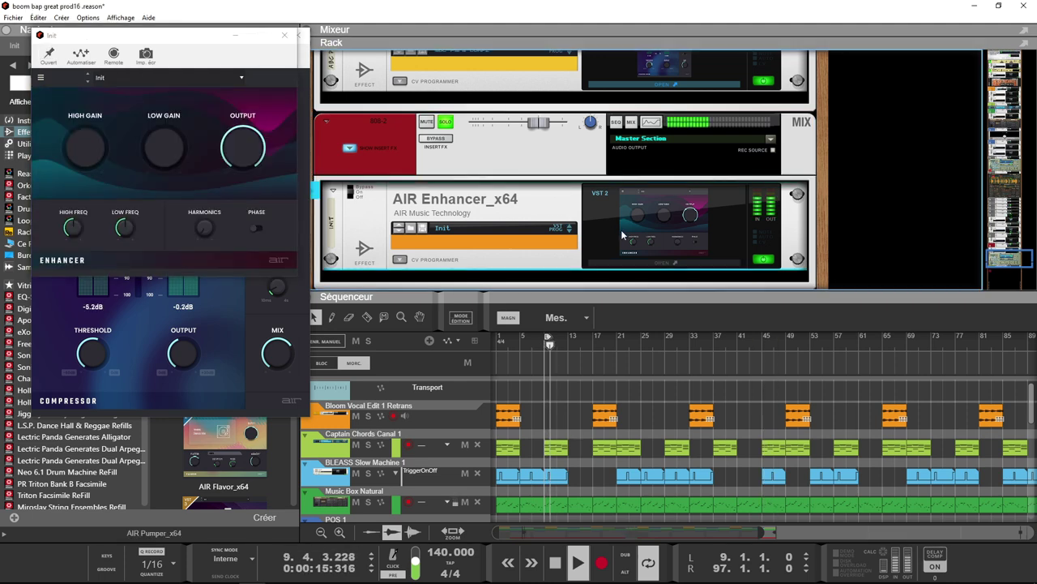
{"action": "left_click", "coordinate": [623, 235]}
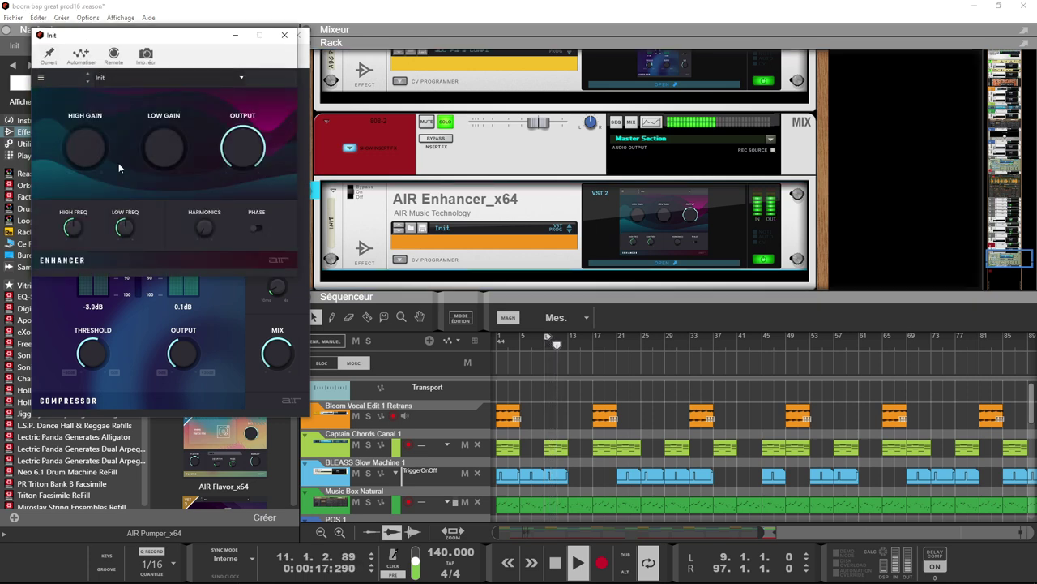
Raise the low gain, harmonics and high gain in AIR Enhancer_x64 on the 808-2 channel.
{"action": "left_click_drag", "start_coordinate": [163, 146], "coordinate": [163, 130]}
{"action": "mouse_move", "coordinate": [94, 156]}
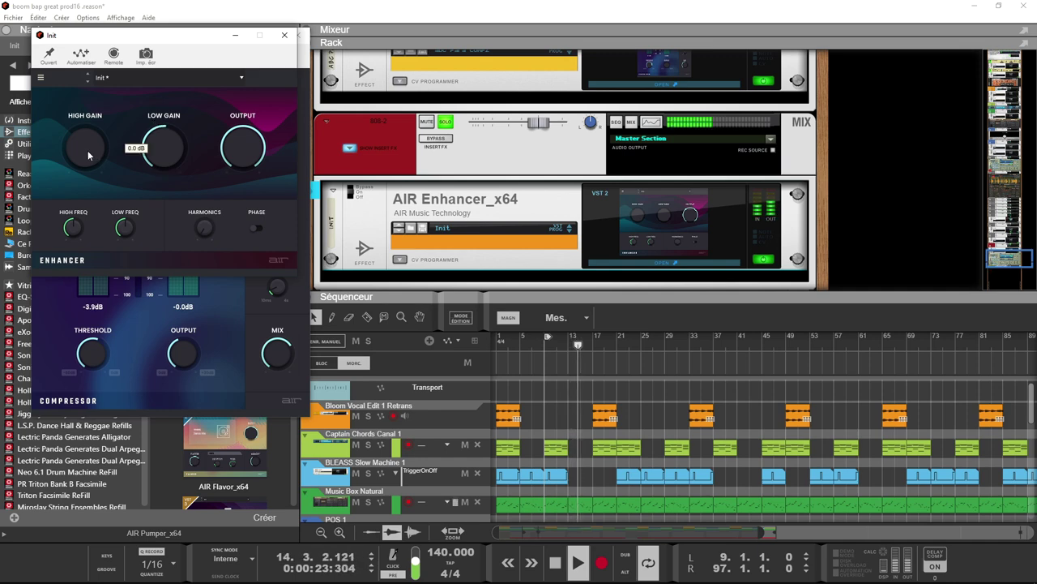
{"action": "left_click_drag", "start_coordinate": [203, 231], "coordinate": [202, 218]}
{"action": "left_click_drag", "start_coordinate": [85, 156], "coordinate": [85, 149]}
Fine-tune the low frequency and low gain of AIR Enhancer_x64 on 808-2 during playback.
{"action": "mouse_move", "coordinate": [130, 228]}
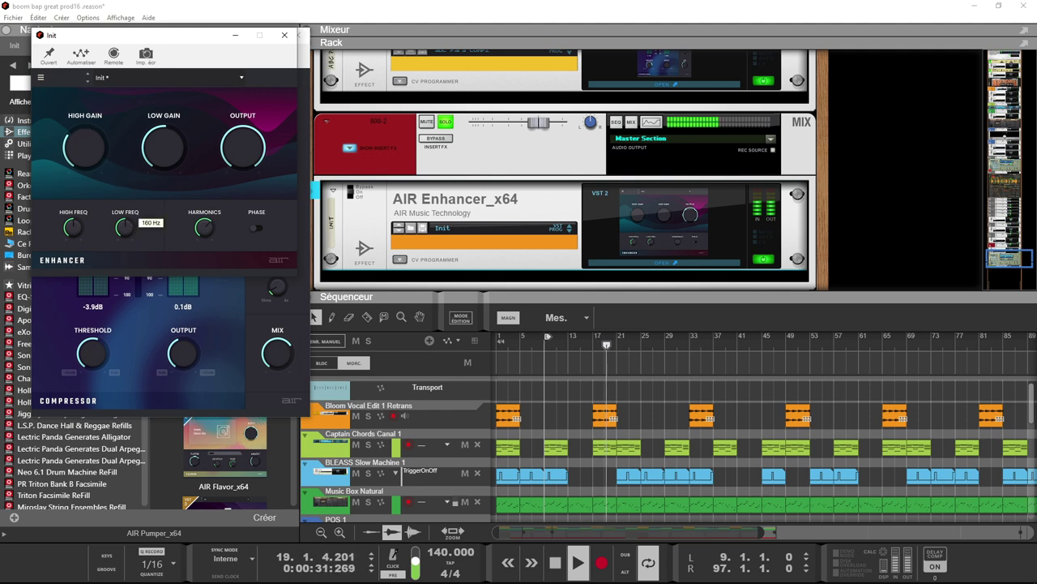
{"action": "left_click_drag", "start_coordinate": [126, 228], "coordinate": [125, 228]}
{"action": "mouse_move", "coordinate": [158, 163]}
{"action": "left_click_drag", "start_coordinate": [163, 146], "coordinate": [163, 144]}
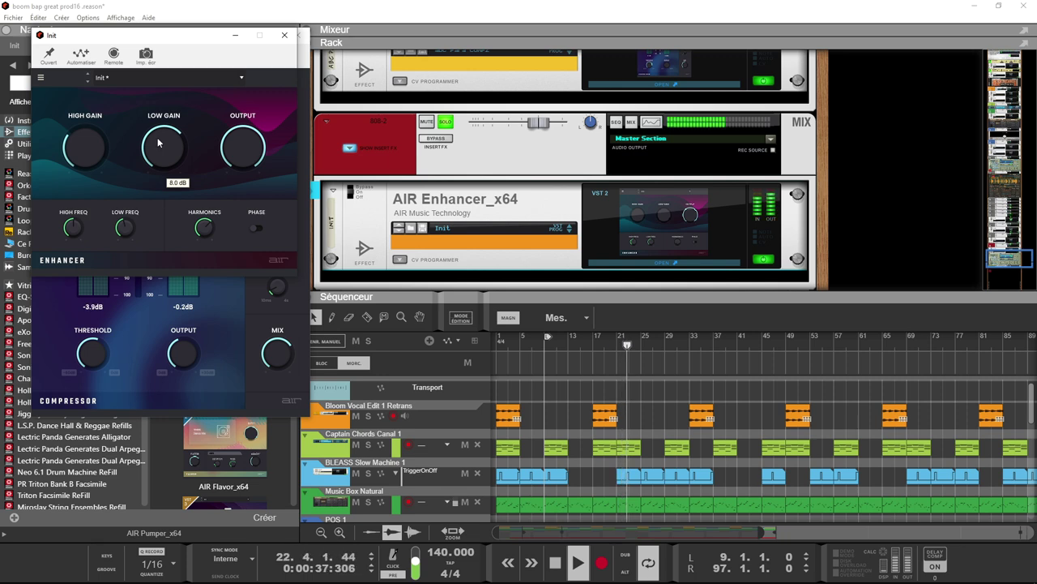
{"action": "left_click_drag", "start_coordinate": [158, 142], "coordinate": [158, 150]}
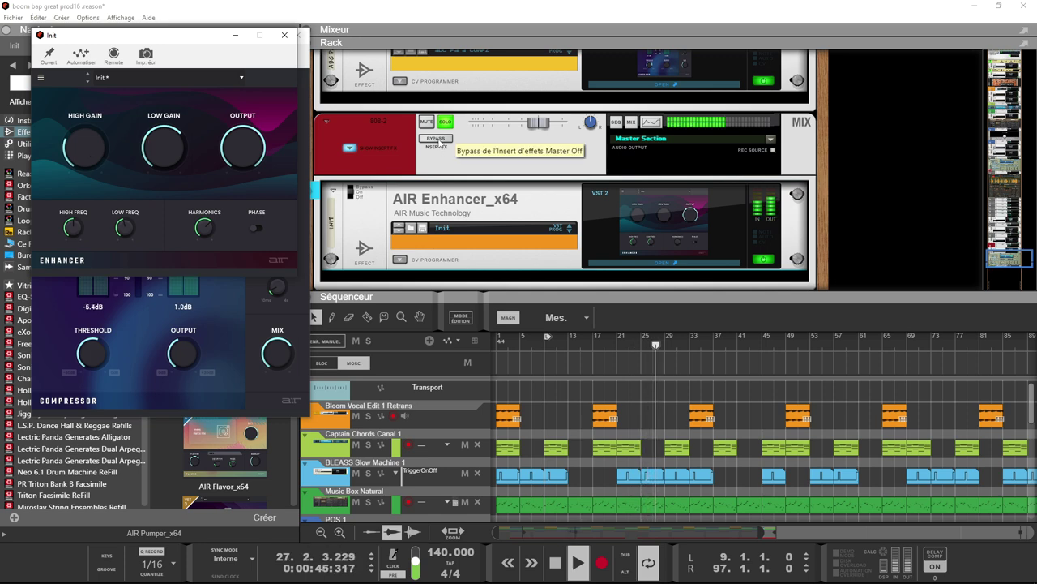
Compare 808-2 with its insert bypassed and active, and clear the solos on 808-2, P1: Bus 1 and Bus 1.
{"action": "left_click", "coordinate": [436, 139]}
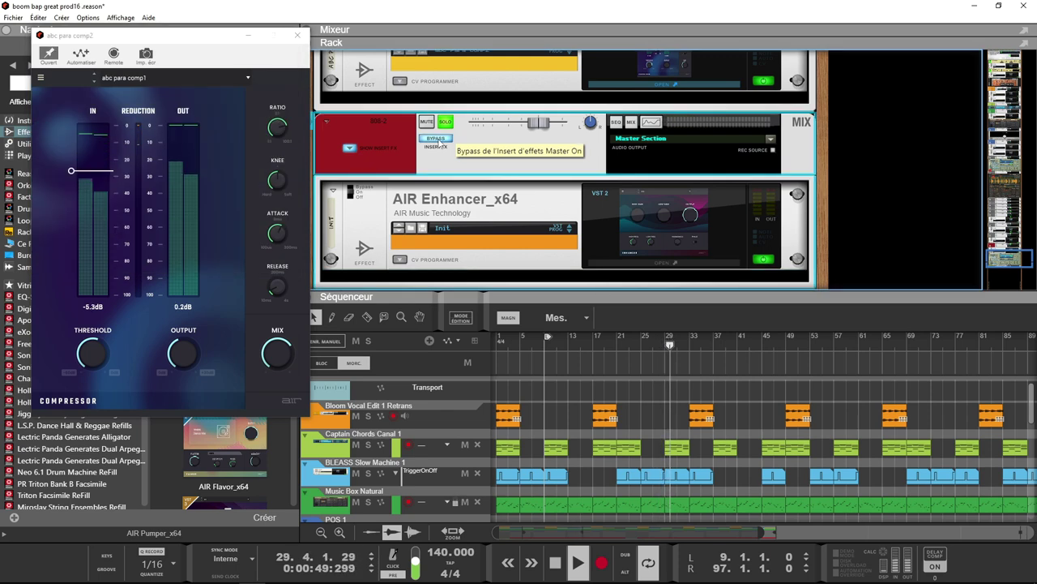
{"action": "left_click", "coordinate": [436, 139]}
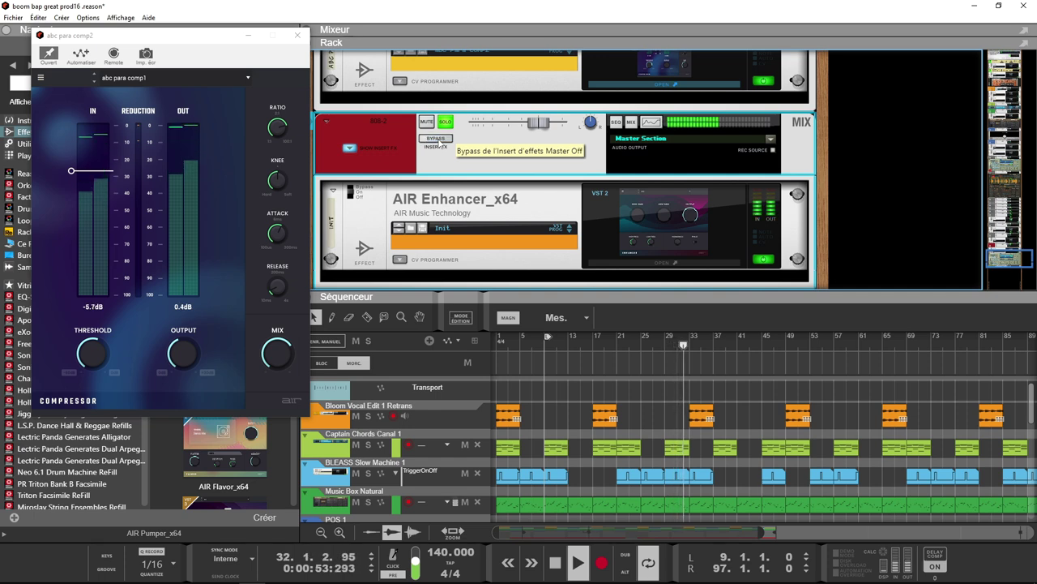
{"action": "left_click", "coordinate": [446, 124]}
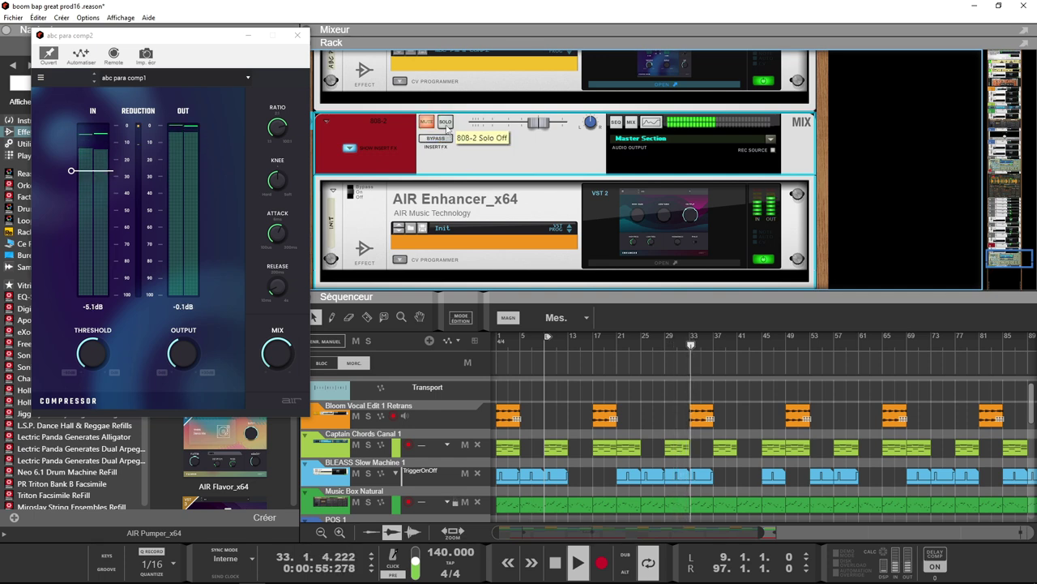
{"action": "scroll", "coordinate": [447, 130], "scroll_direction": "up", "scroll_amount": 3}
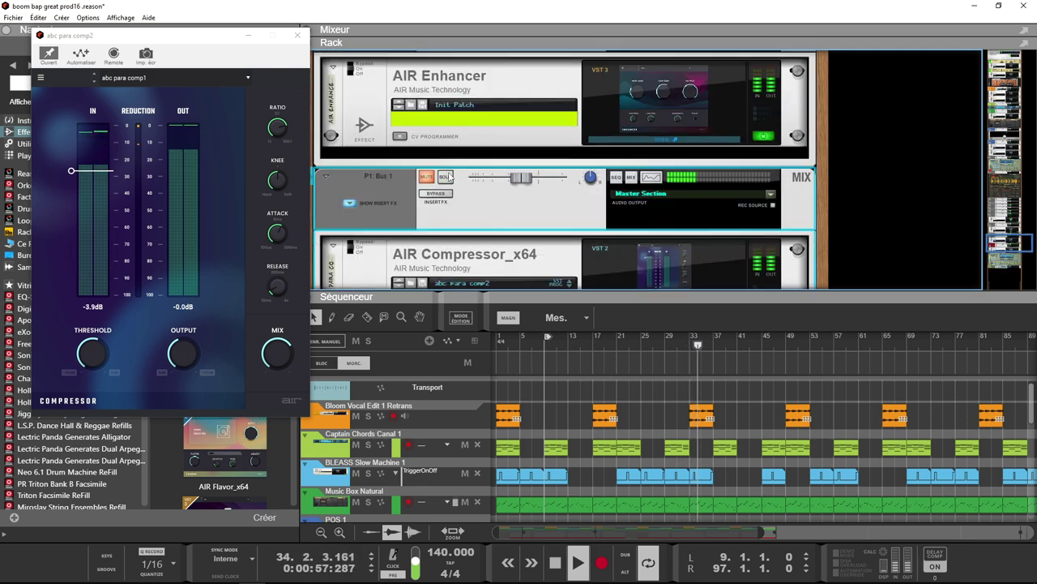
{"action": "scroll", "coordinate": [445, 175], "scroll_direction": "up", "scroll_amount": 5}
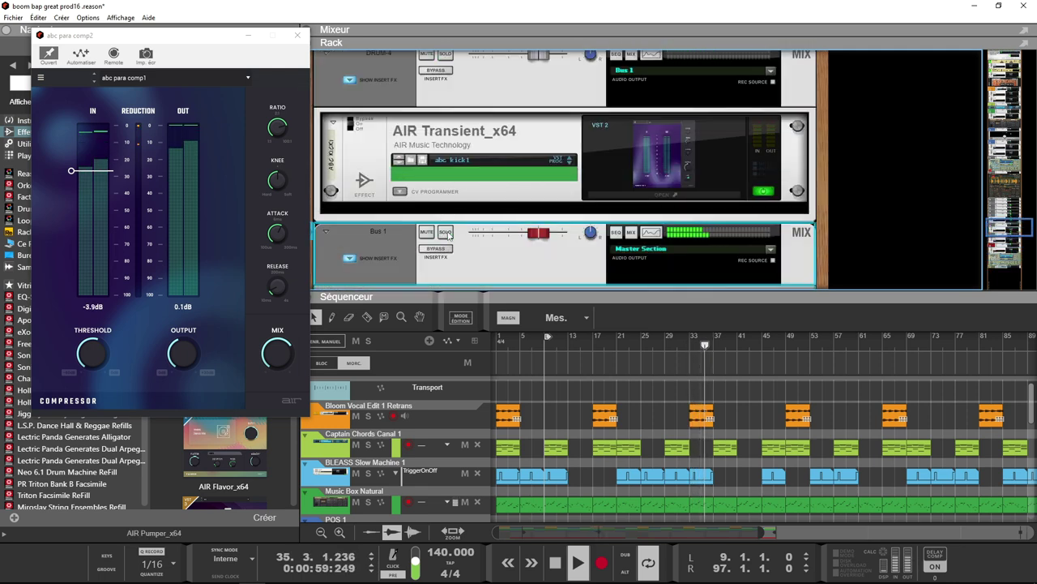
Close the compressor and AIR Enhancer 1 plugin windows and collapse the rack.
{"action": "left_click", "coordinate": [298, 35]}
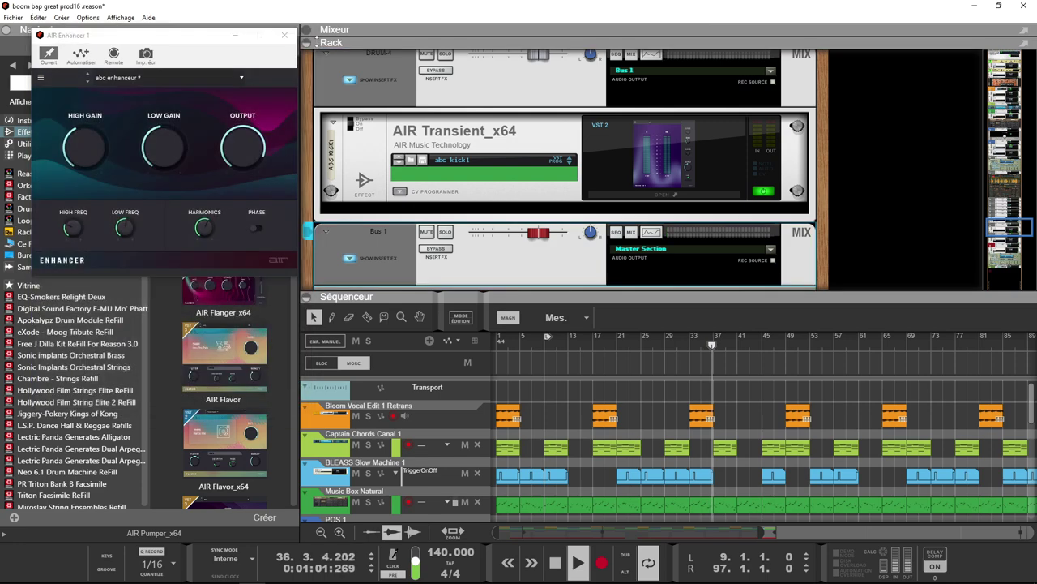
{"action": "left_click", "coordinate": [310, 42]}
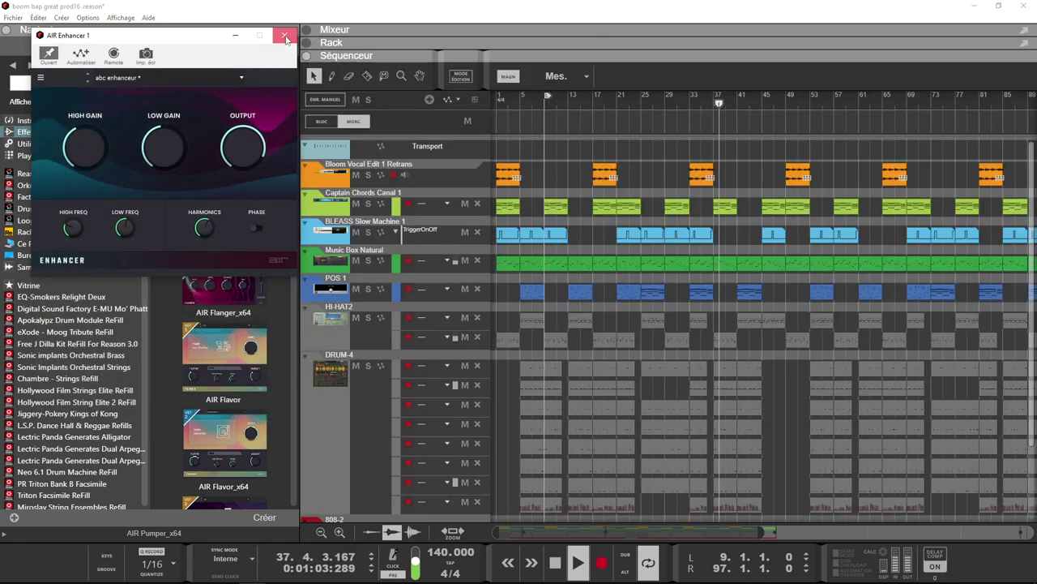
{"action": "left_click", "coordinate": [284, 37]}
Show the mixer at full height and hide the browser.
{"action": "left_click", "coordinate": [306, 30]}
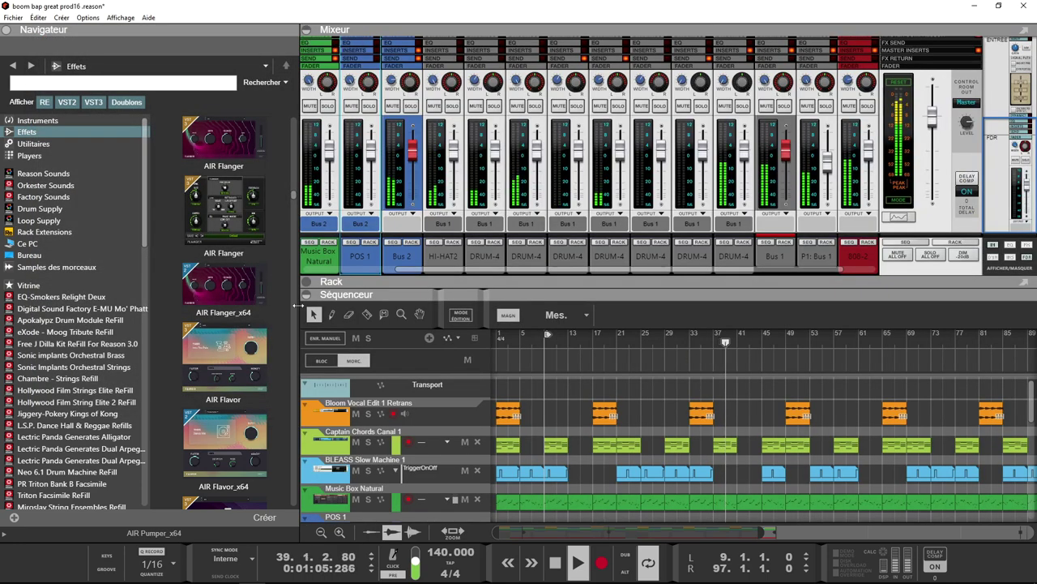
{"action": "key", "text": "F5"}
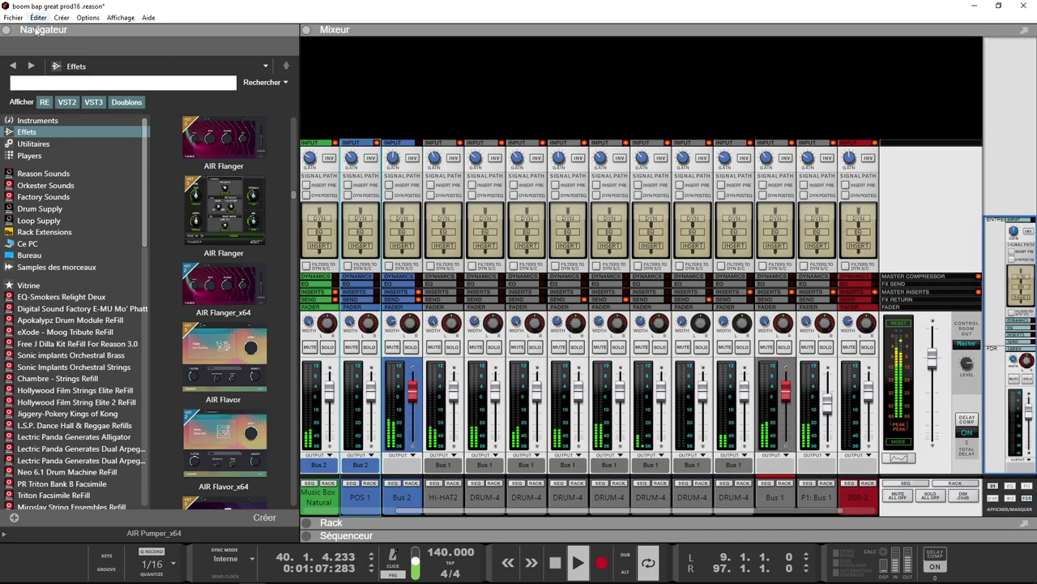
{"action": "key", "text": "F3"}
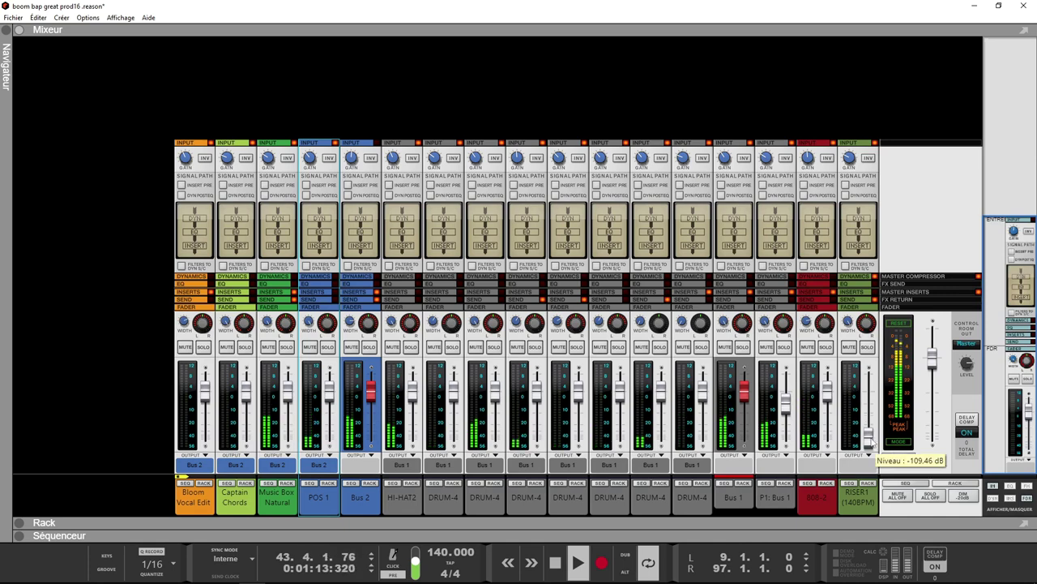
Reset the RISER1 (140BPM) channel fader to its default level, stop playback and return to the start of the song.
{"action": "left_click", "coordinate": [869, 440], "text": "ctrl"}
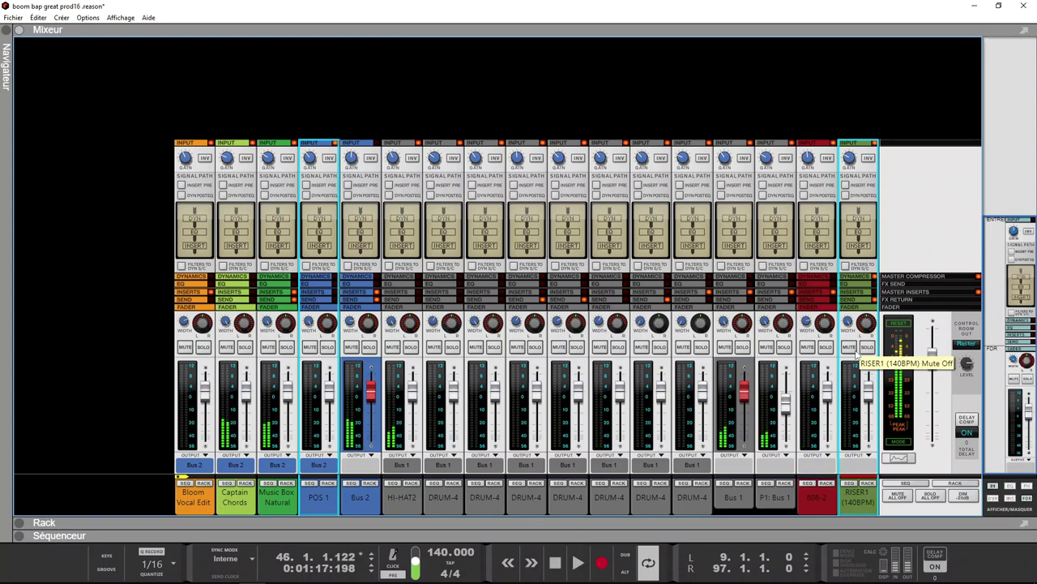
{"action": "key", "text": "KP_0"}
{"action": "key", "text": "KP_0"}
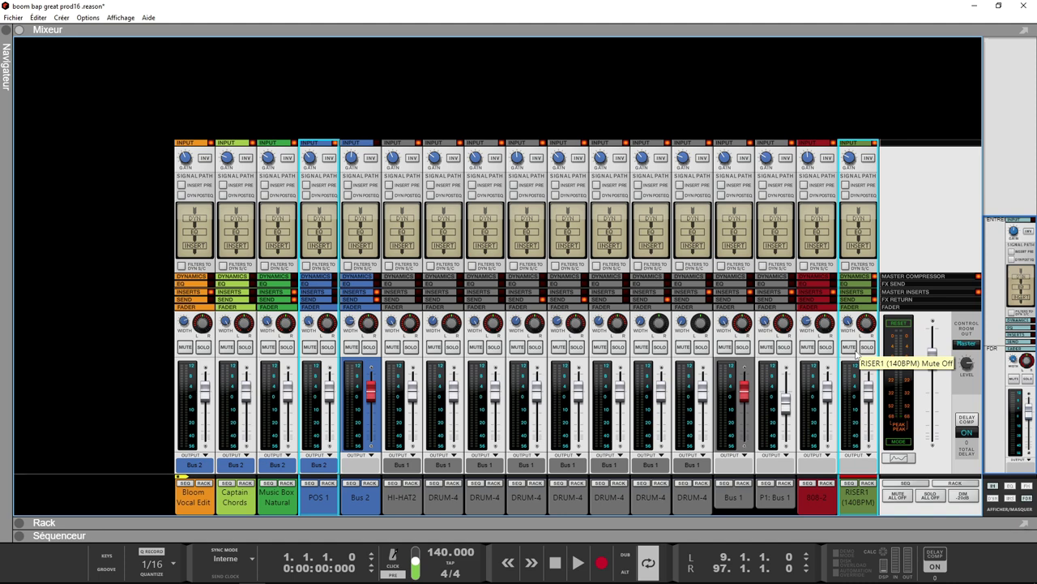
Start playback from the beginning of the song and show the mixer's dynamics section.
{"action": "key", "text": "space"}
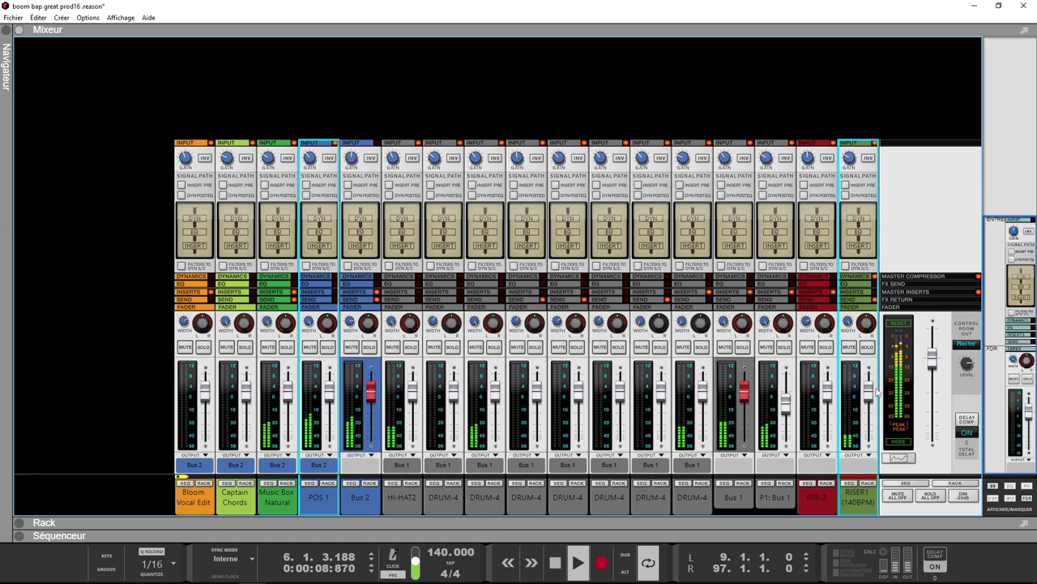
{"action": "left_click", "coordinate": [1010, 487]}
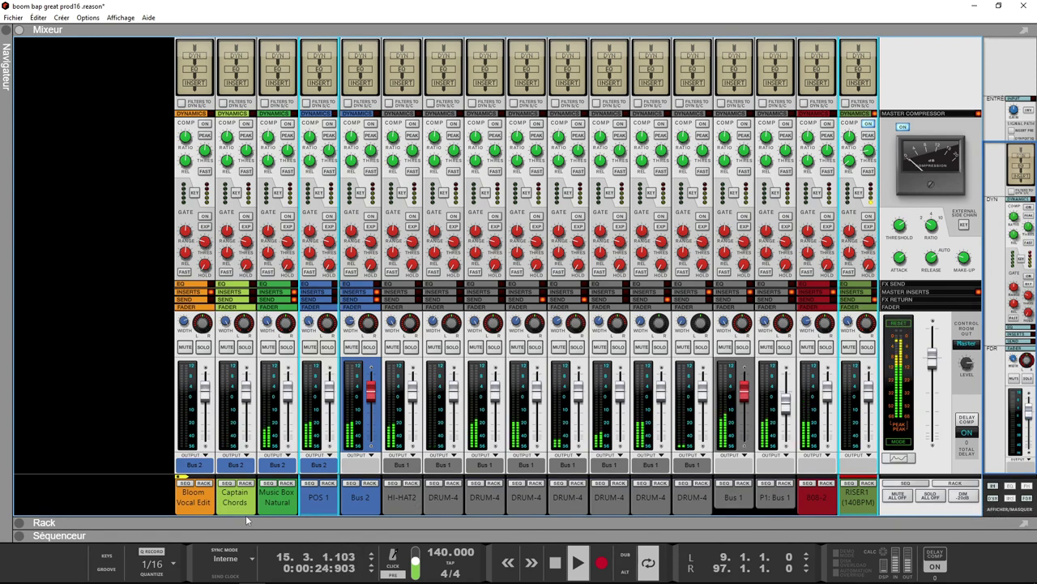
Expand the rack, open AIR Para EQ_x64 from the Master Section inserts and place its window below the mixer channels.
{"action": "left_click", "coordinate": [21, 523]}
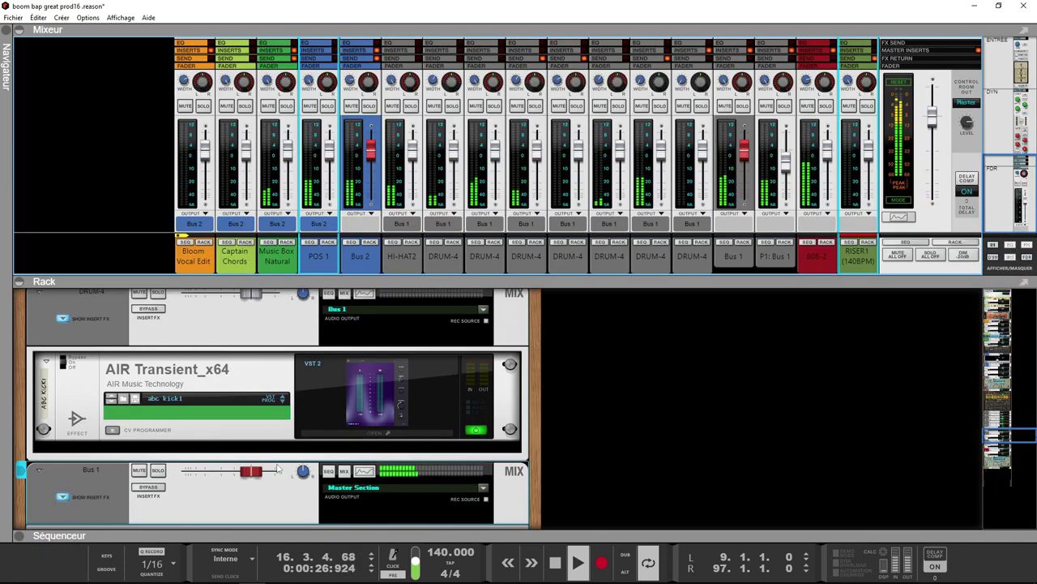
{"action": "left_click_drag", "start_coordinate": [1020, 435], "coordinate": [1020, 298]}
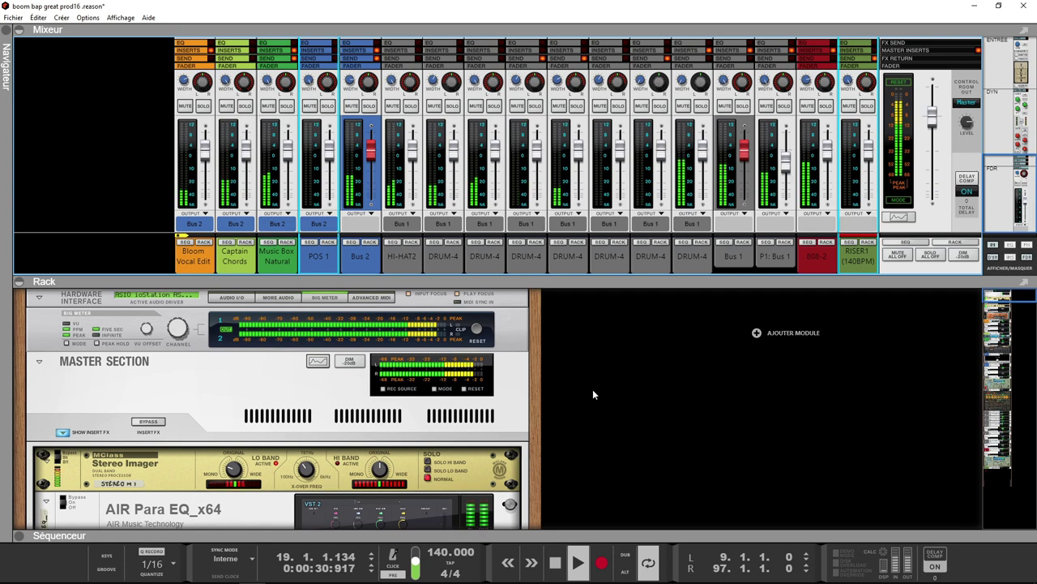
{"action": "scroll", "coordinate": [592, 389], "scroll_direction": "down", "scroll_amount": 3}
{"action": "left_click", "coordinate": [417, 438]}
{"action": "double_click", "coordinate": [417, 434]}
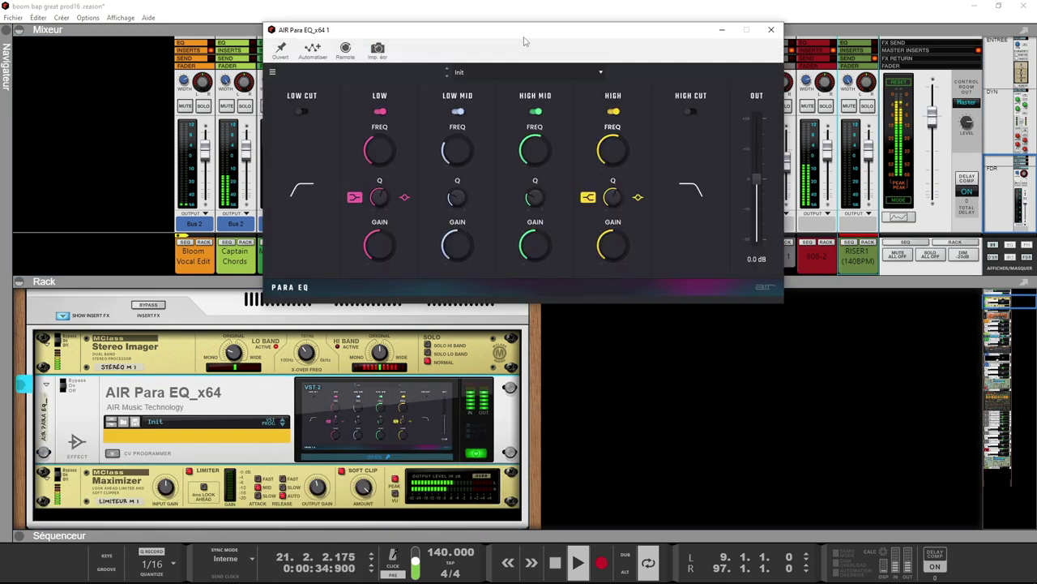
{"action": "left_click_drag", "start_coordinate": [523, 34], "coordinate": [426, 279]}
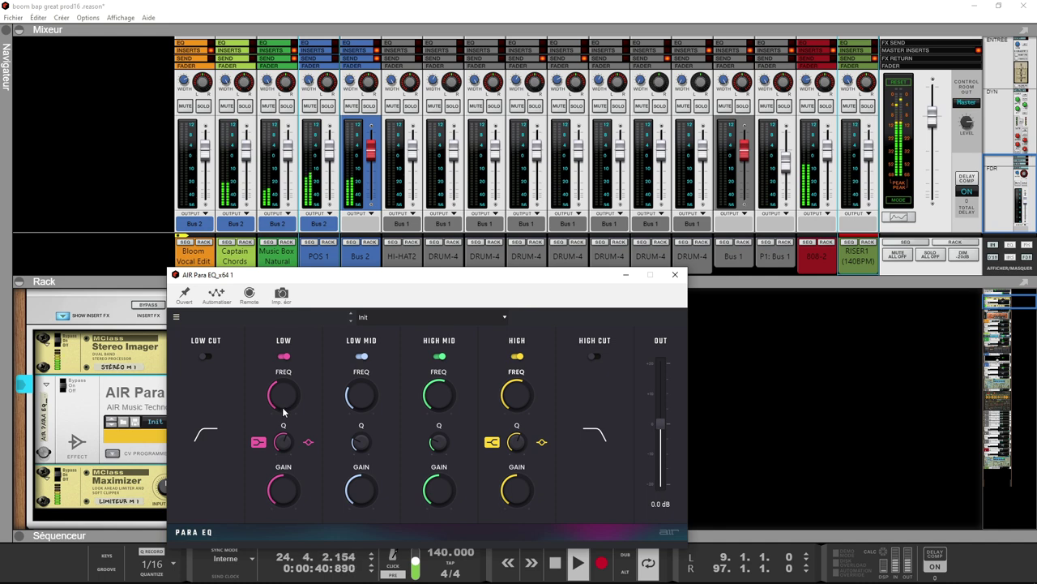
Adjust the Low band's gain in the Para EQ, enable Low Cut and lower its cutoff frequency.
{"action": "mouse_move", "coordinate": [282, 404]}
{"action": "mouse_move", "coordinate": [273, 498]}
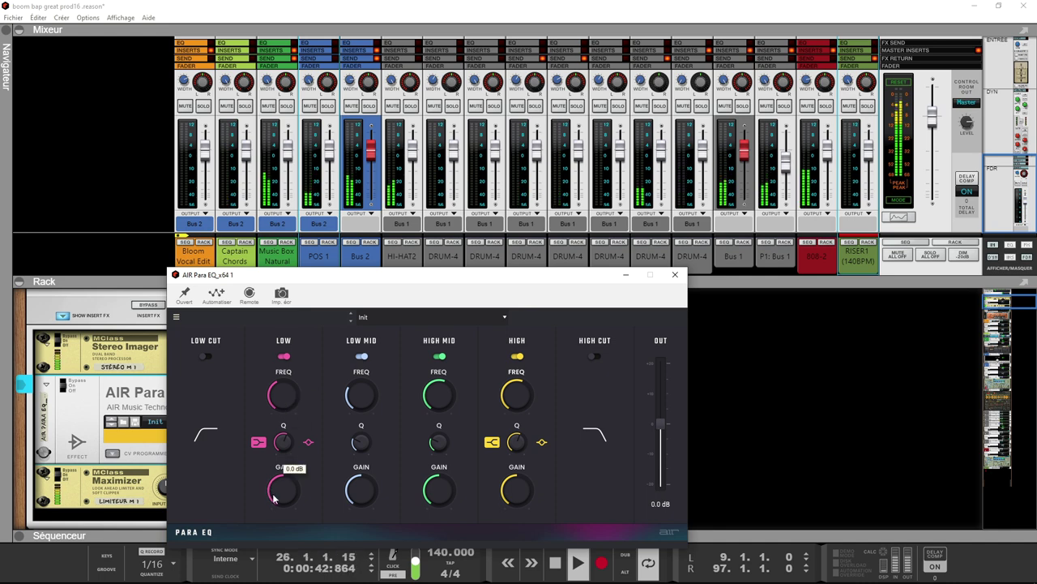
{"action": "left_click_drag", "start_coordinate": [273, 498], "coordinate": [274, 480]}
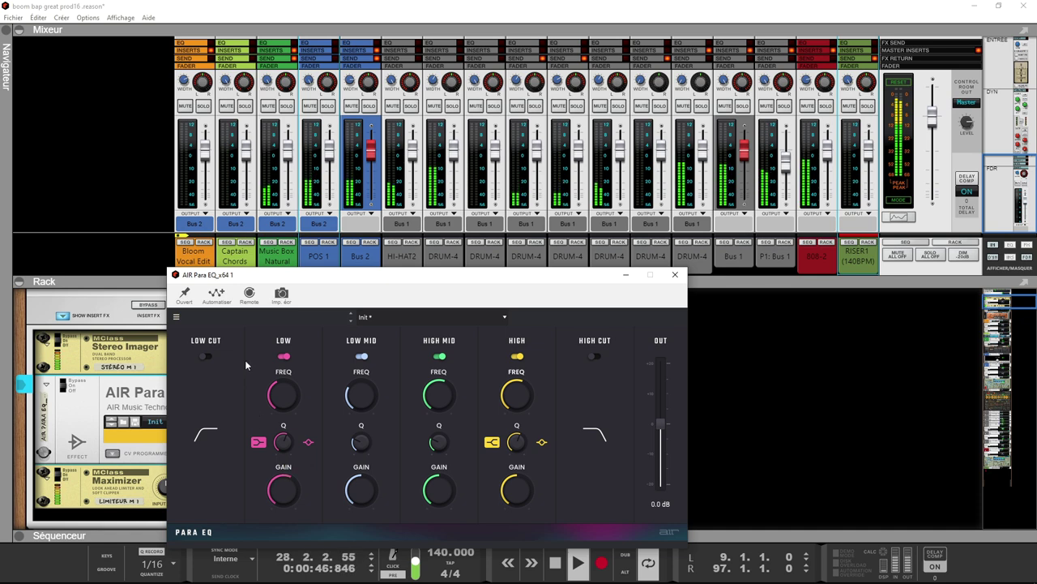
{"action": "left_click", "coordinate": [206, 355]}
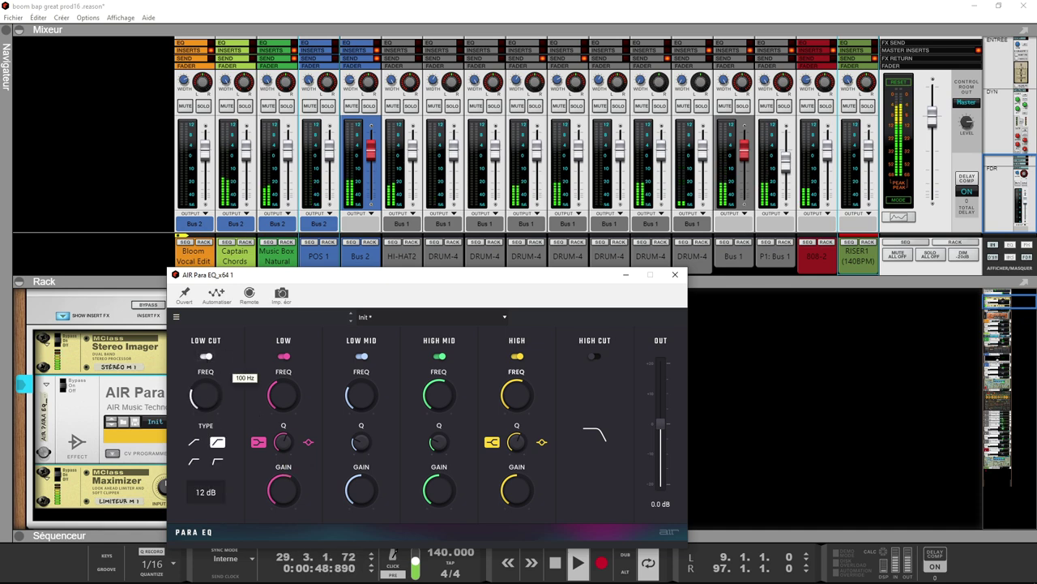
{"action": "left_click_drag", "start_coordinate": [206, 395], "coordinate": [206, 391]}
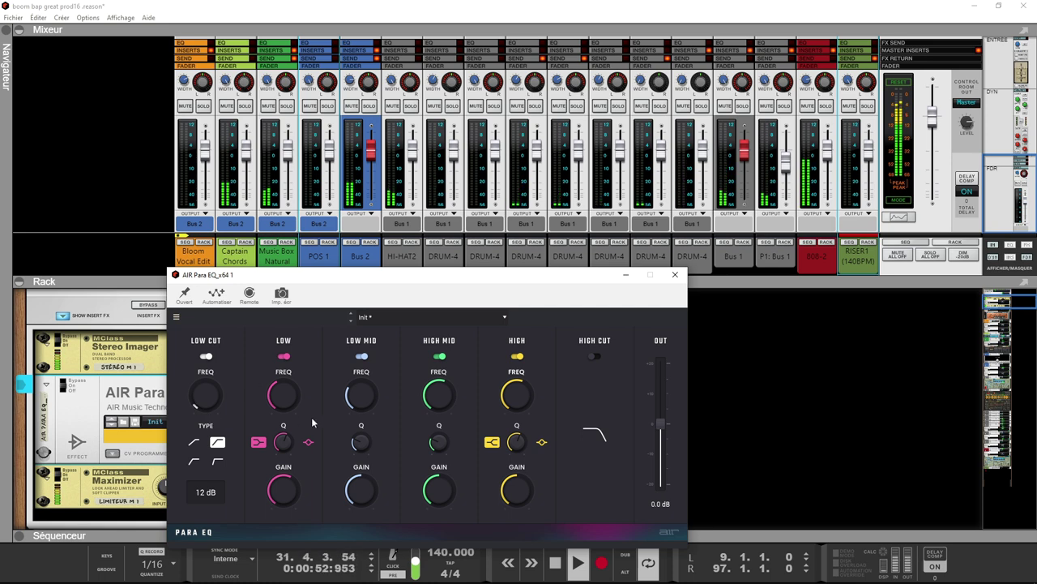
Boost the High Mid band's gain and set its frequency to about 1.32 kHz.
{"action": "mouse_move", "coordinate": [438, 407]}
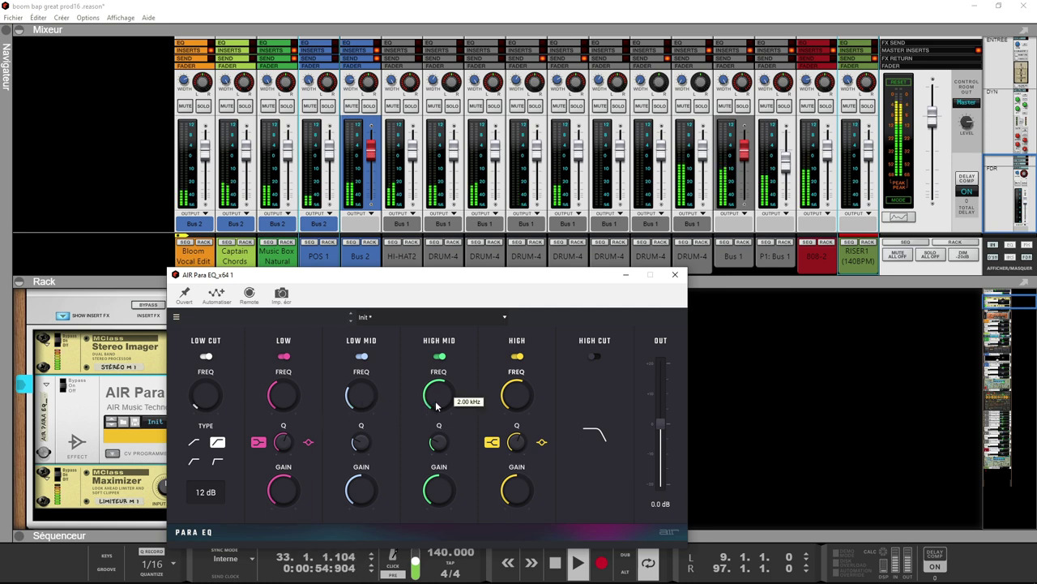
{"action": "mouse_move", "coordinate": [440, 502]}
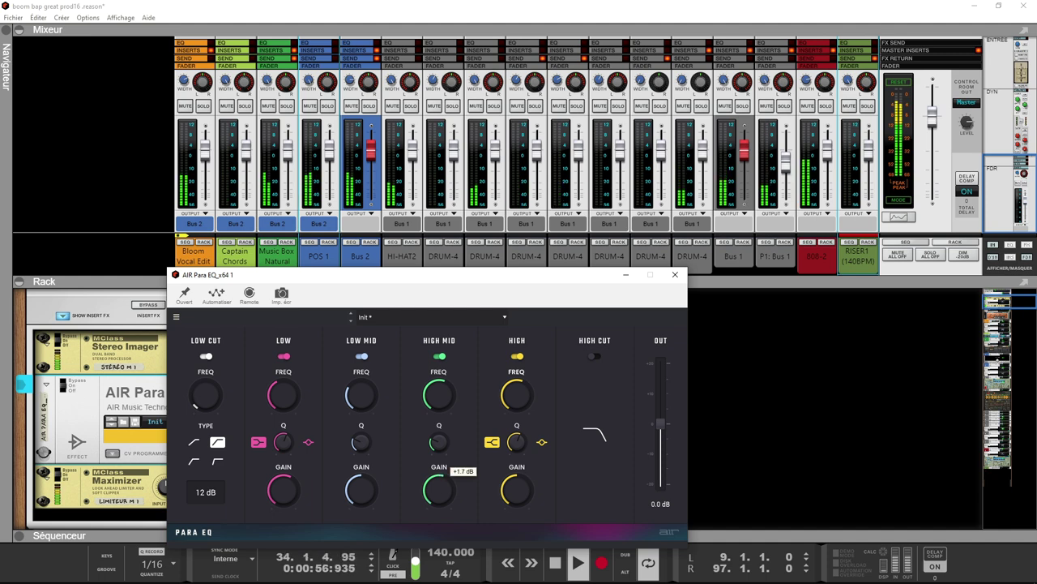
{"action": "mouse_move", "coordinate": [437, 387]}
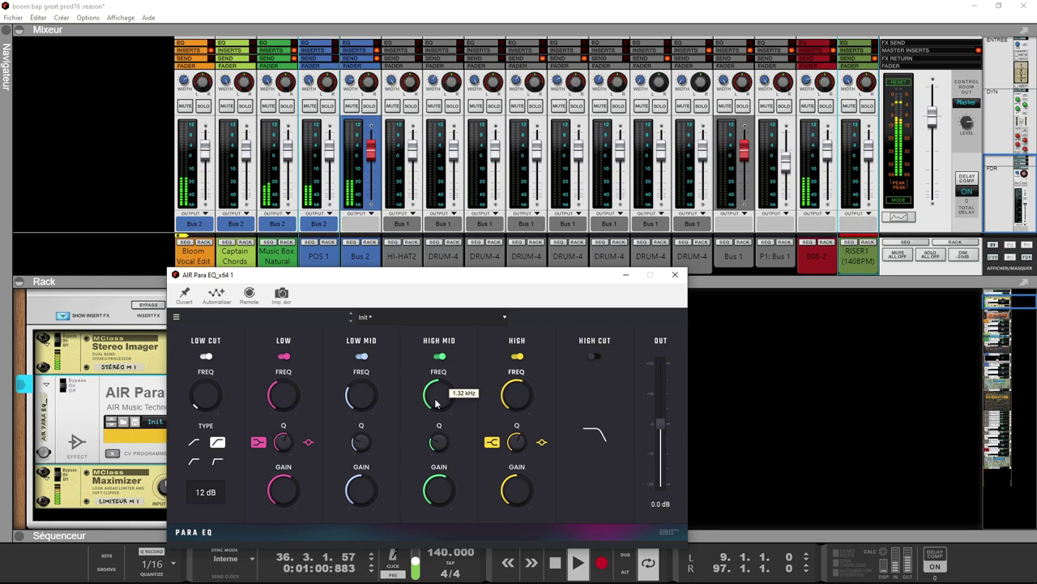
Adjust the Low Mid band's frequency and gain, and set its Q to about 1.88.
{"action": "mouse_move", "coordinate": [360, 395]}
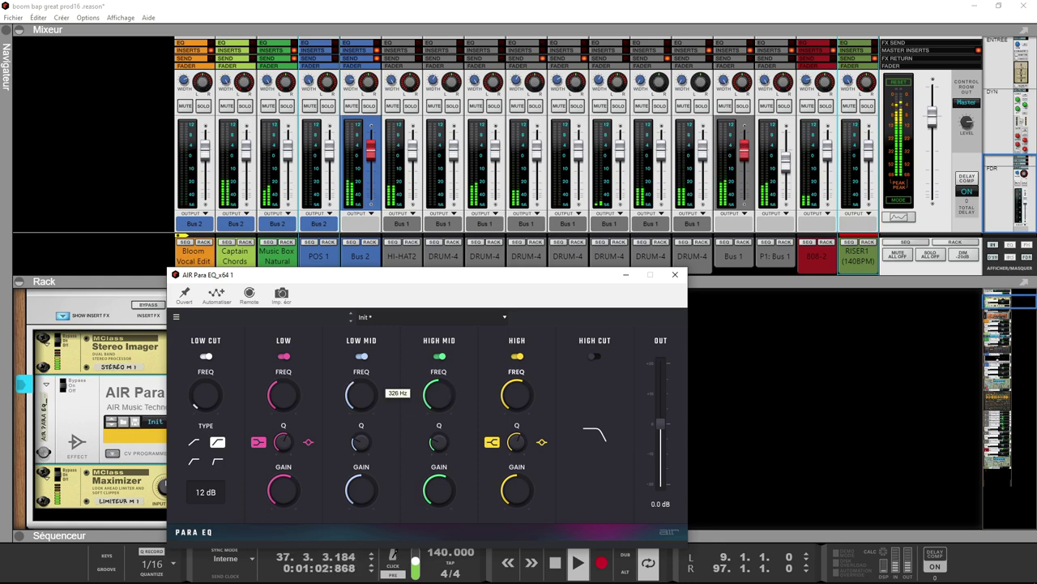
{"action": "mouse_move", "coordinate": [361, 486]}
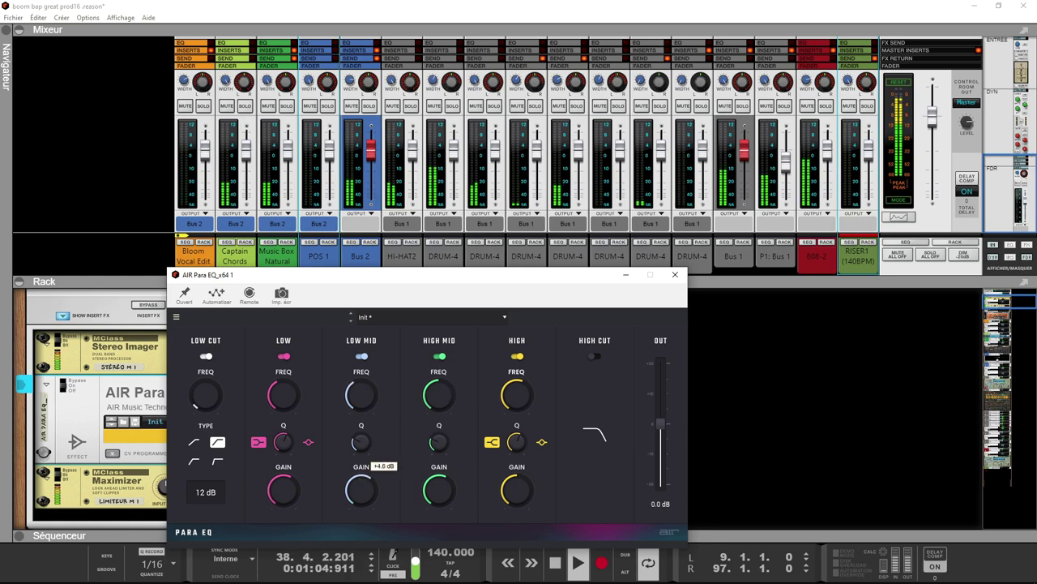
{"action": "left_click_drag", "start_coordinate": [361, 396], "coordinate": [360, 405]}
{"action": "left_click_drag", "start_coordinate": [361, 442], "coordinate": [367, 436]}
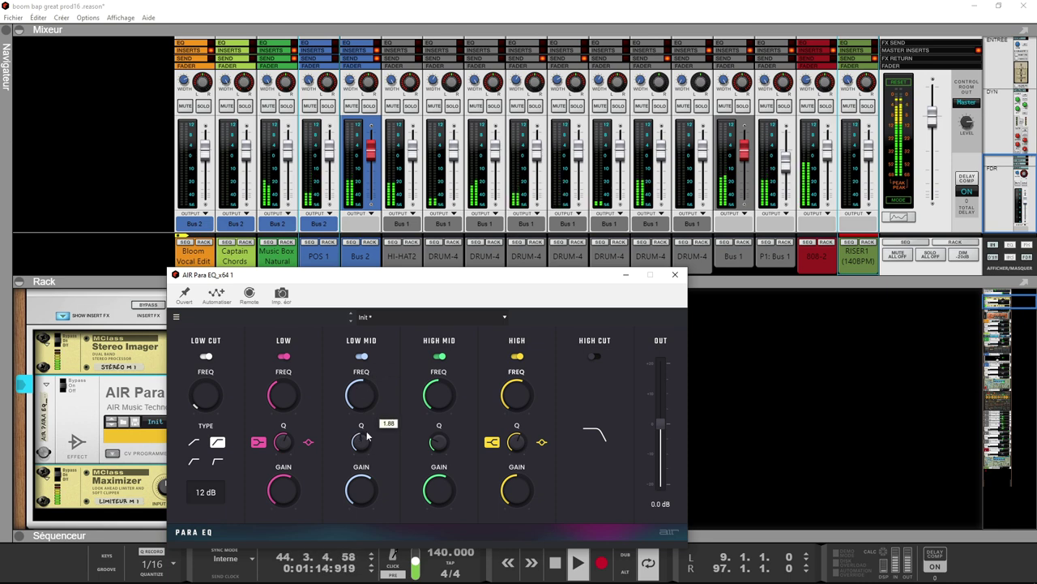
Enable High Cut, set the Para EQ output level to -1.9 dB and close the plugin window.
{"action": "mouse_move", "coordinate": [508, 401]}
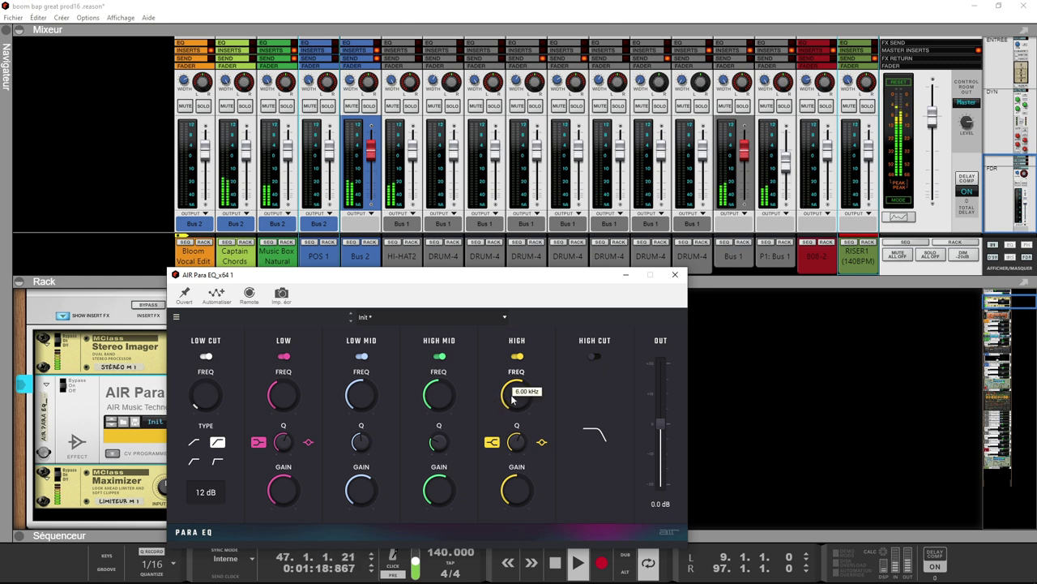
{"action": "left_click", "coordinate": [595, 357]}
{"action": "mouse_move", "coordinate": [584, 393]}
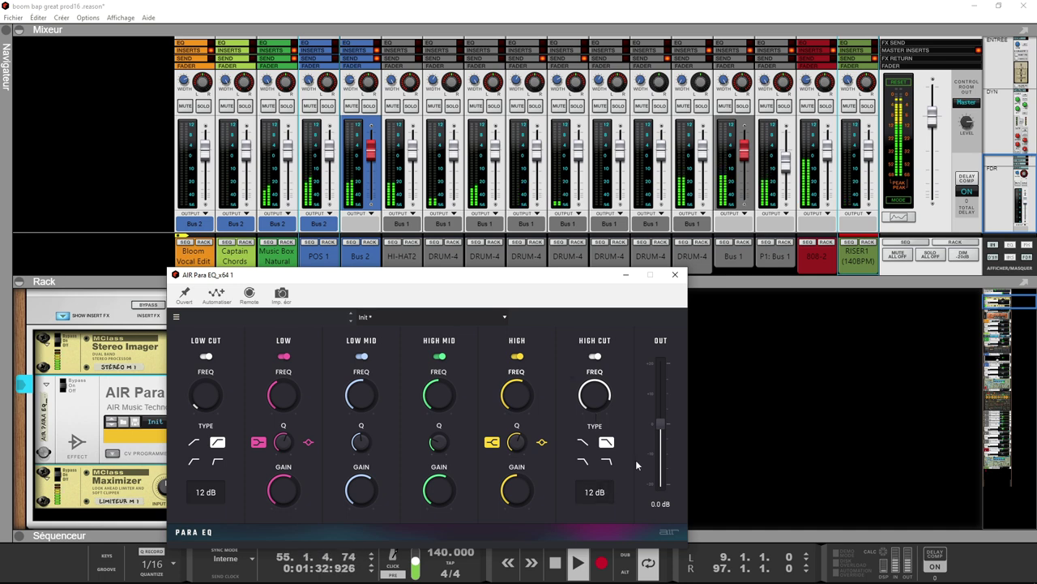
{"action": "left_click_drag", "start_coordinate": [660, 422], "coordinate": [661, 429]}
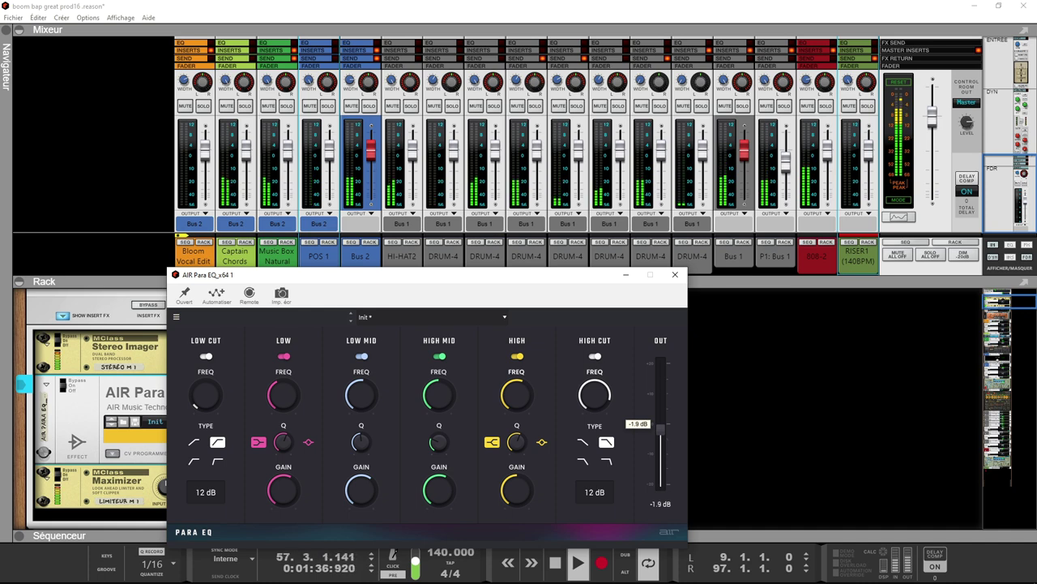
{"action": "left_click", "coordinate": [675, 276]}
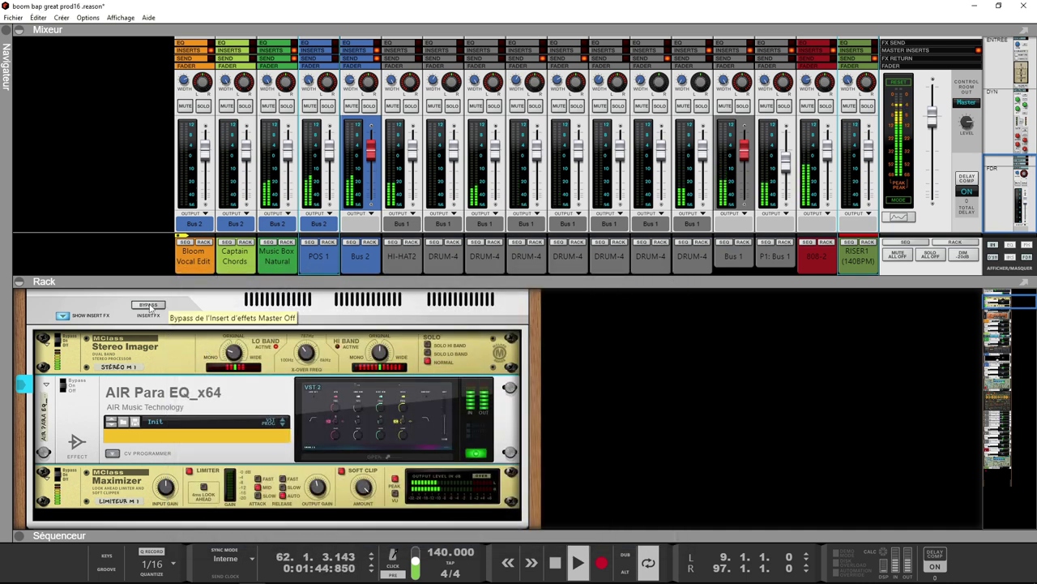
Compare the mix with the master insert effects bypassed and active.
{"action": "left_click", "coordinate": [150, 307]}
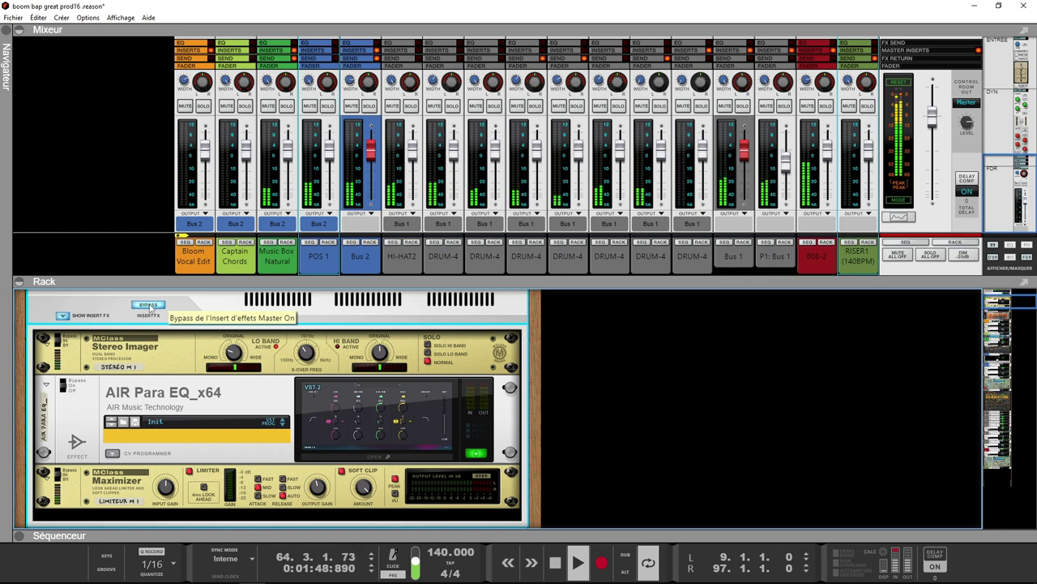
{"action": "left_click", "coordinate": [150, 307]}
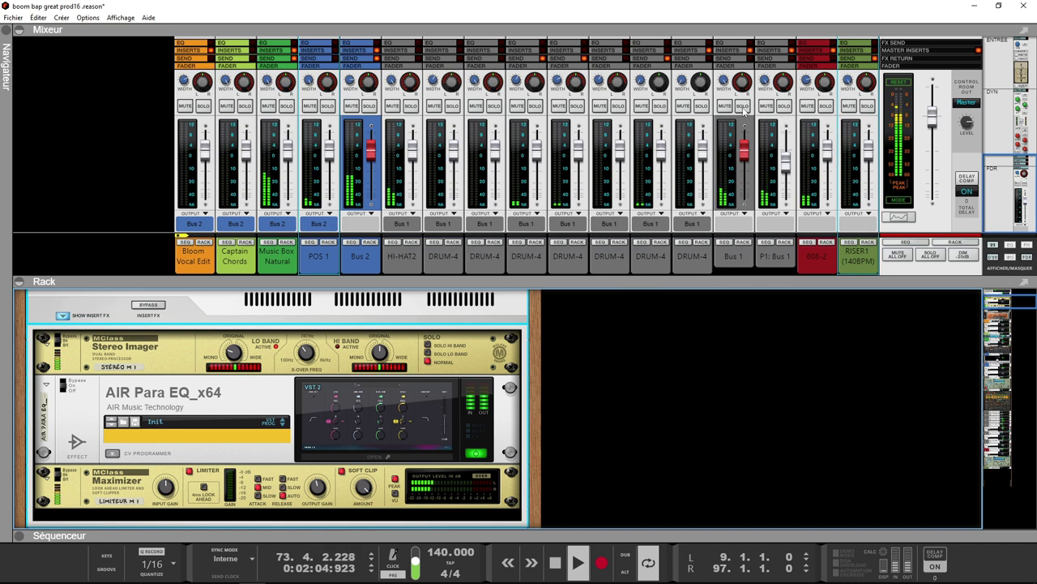
Listen to the mix by adding solos on Bus 1, P1: Bus 1, 808-2 and Bus 2 in turn, and clear all solos.
{"action": "left_click", "coordinate": [744, 107]}
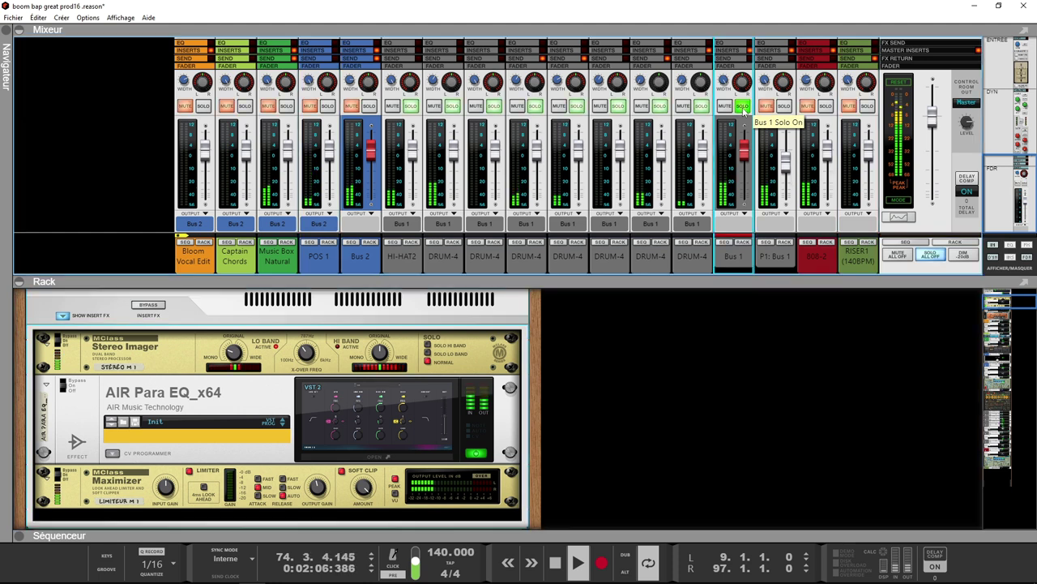
{"action": "left_click", "coordinate": [784, 108]}
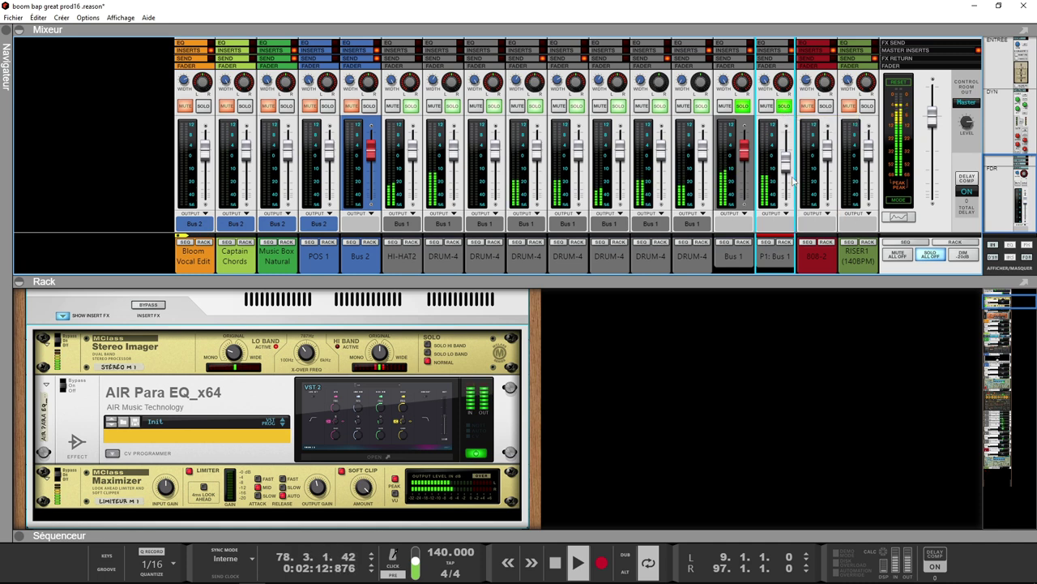
{"action": "left_click", "coordinate": [828, 108]}
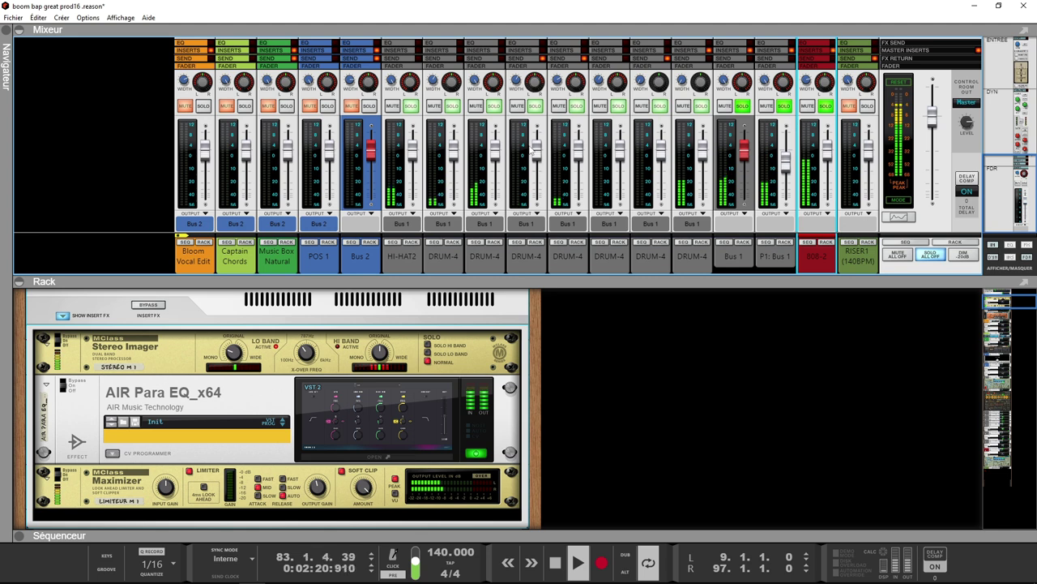
{"action": "left_click", "coordinate": [369, 106]}
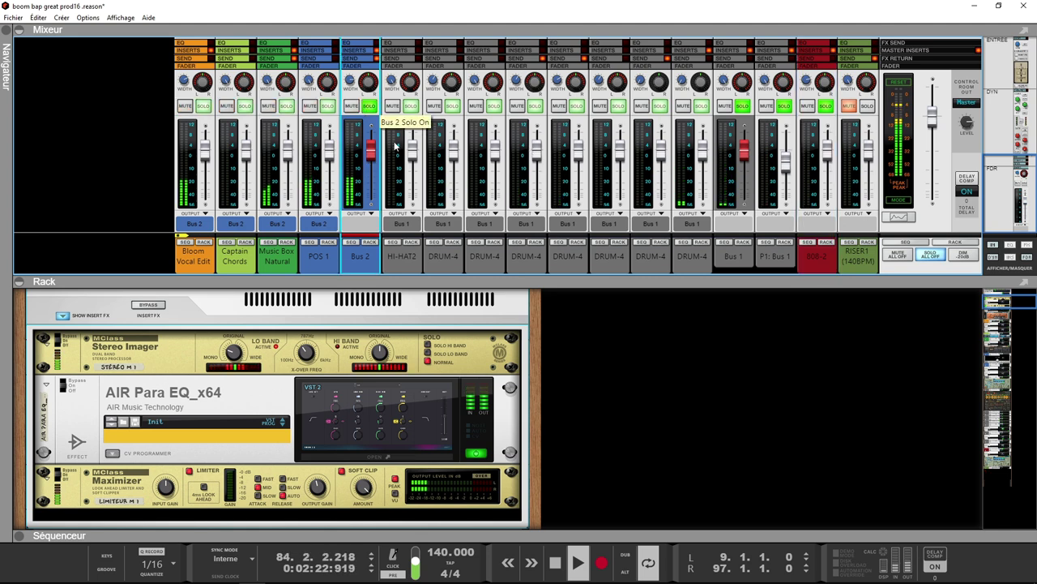
{"action": "left_click", "coordinate": [937, 257]}
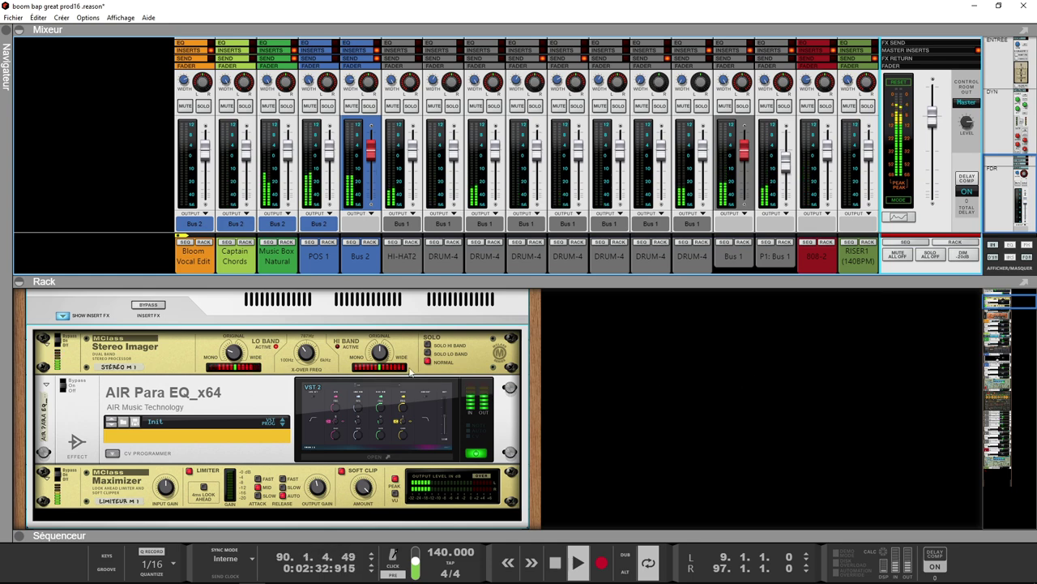
Look through the rack devices from the master inserts down to the DRUM-4 channels, and stop playback.
{"action": "scroll", "coordinate": [409, 370], "scroll_direction": "down", "scroll_amount": 10}
{"action": "scroll", "coordinate": [409, 371], "scroll_direction": "down", "scroll_amount": 3}
{"action": "scroll", "coordinate": [409, 372], "scroll_direction": "down", "scroll_amount": 8}
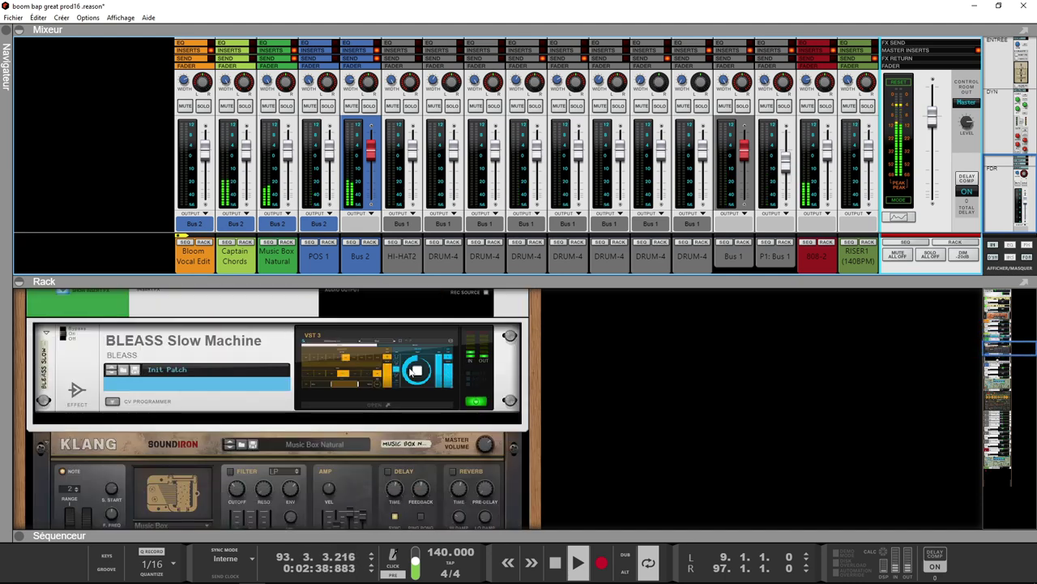
{"action": "scroll", "coordinate": [413, 371], "scroll_direction": "down", "scroll_amount": 10}
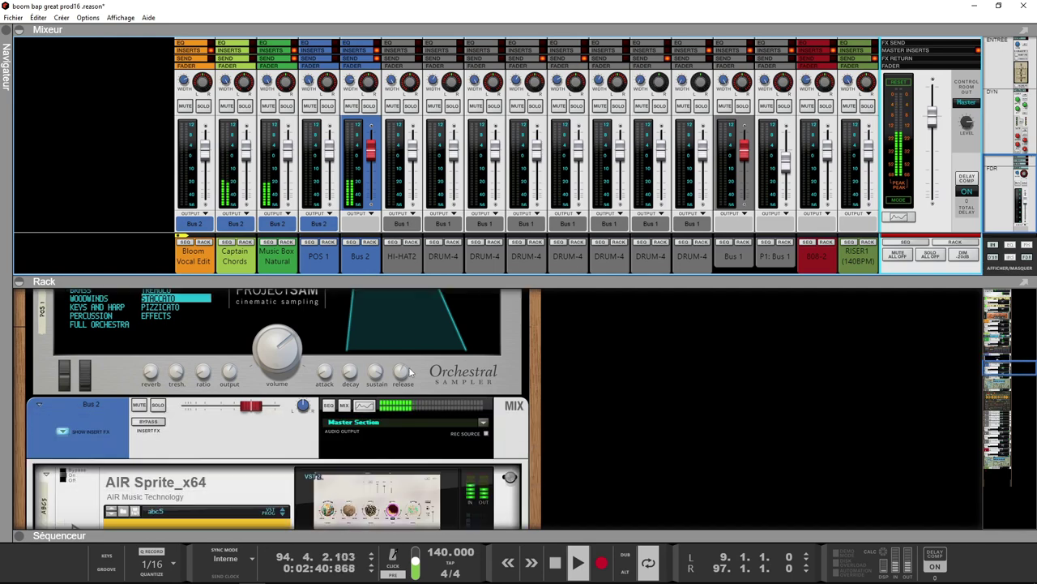
{"action": "scroll", "coordinate": [409, 369], "scroll_direction": "down", "scroll_amount": 10}
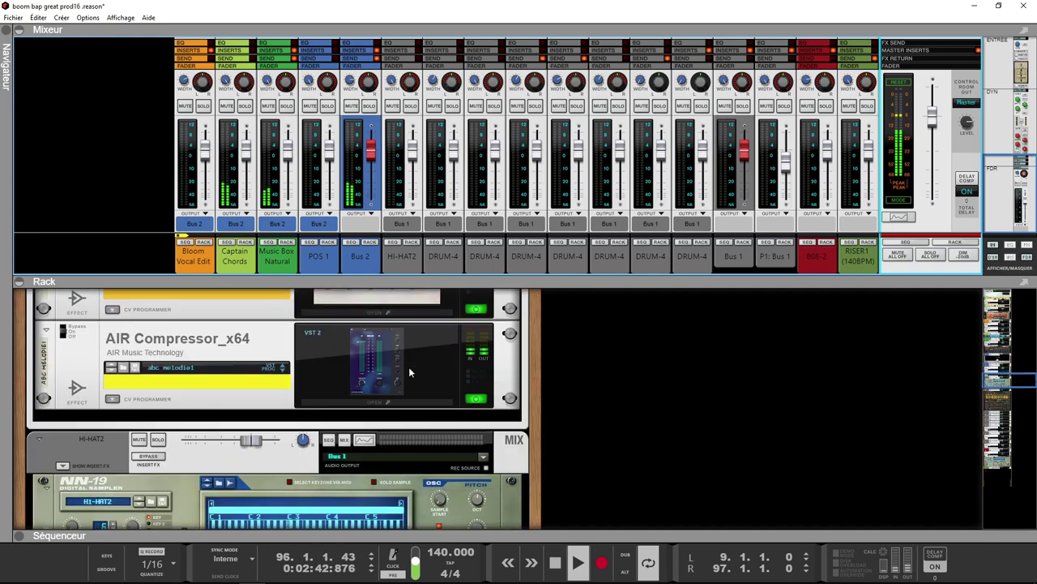
{"action": "scroll", "coordinate": [409, 372], "scroll_direction": "down", "scroll_amount": 10}
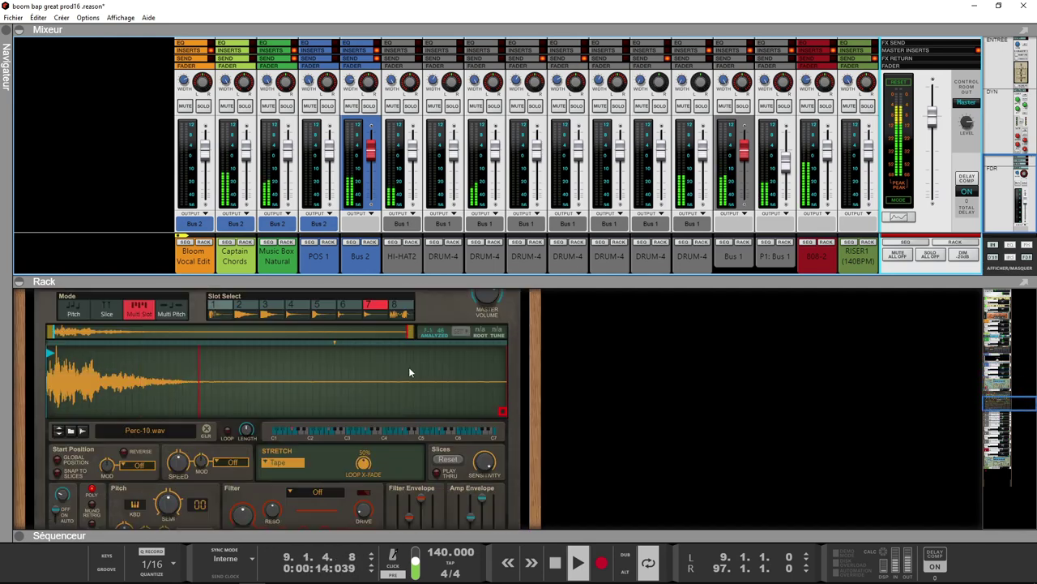
{"action": "scroll", "coordinate": [409, 372], "scroll_direction": "down", "scroll_amount": 10}
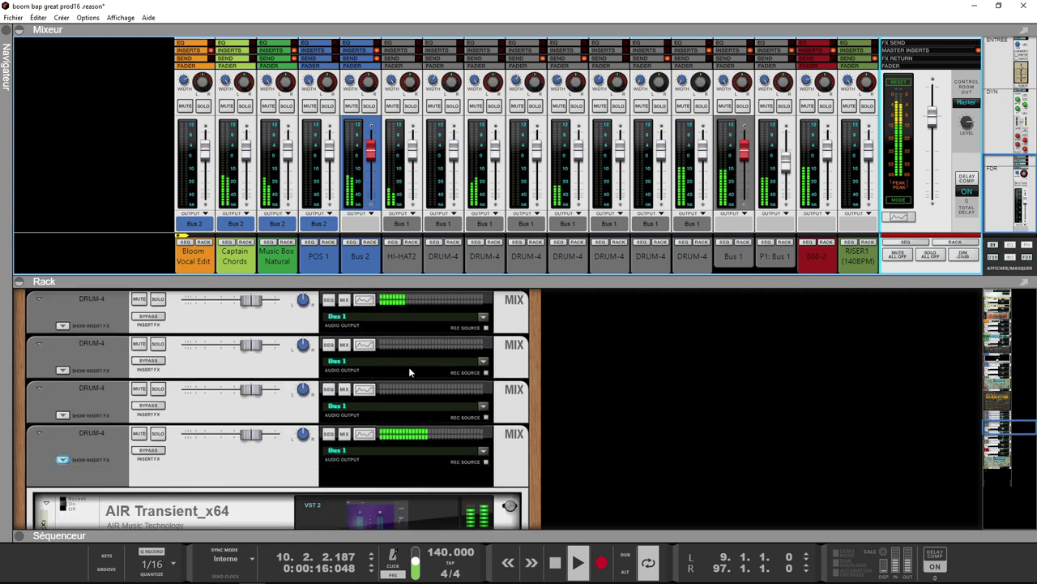
{"action": "key", "text": "space"}
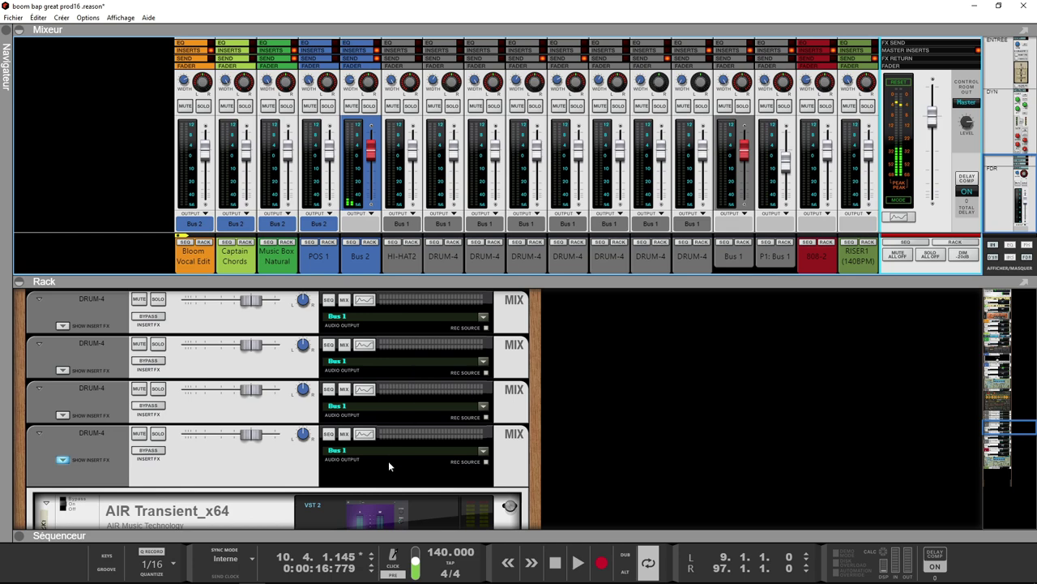
Show the browser and look back through the AIR Music Technology effects up to AIR Amp Sim.
{"action": "left_click", "coordinate": [7, 37]}
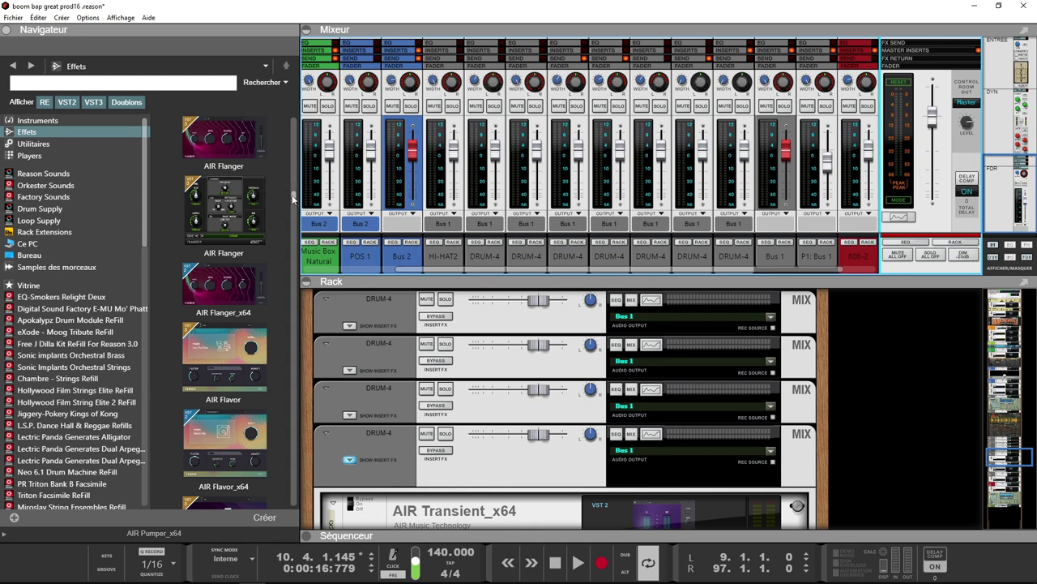
{"action": "left_click_drag", "start_coordinate": [293, 198], "coordinate": [293, 166]}
{"action": "scroll", "coordinate": [247, 264], "scroll_direction": "down", "scroll_amount": 4}
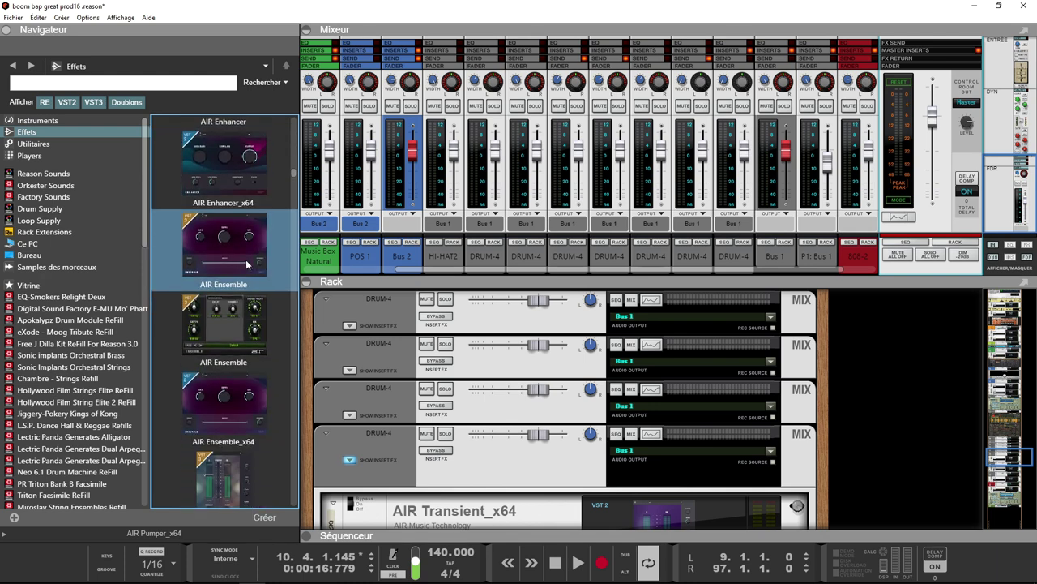
{"action": "left_click_drag", "start_coordinate": [290, 170], "coordinate": [293, 146]}
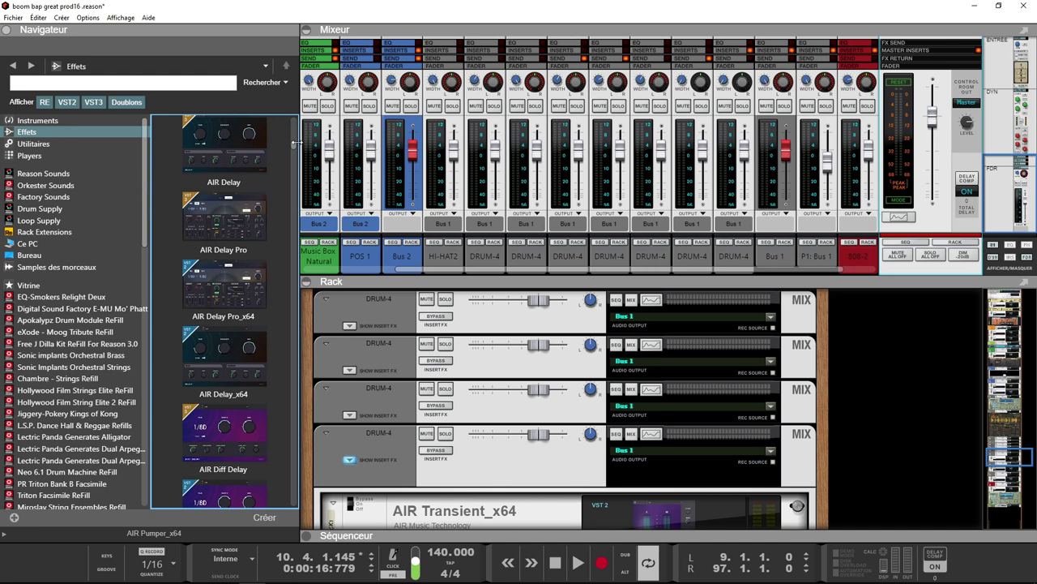
{"action": "left_click_drag", "start_coordinate": [294, 148], "coordinate": [293, 126]}
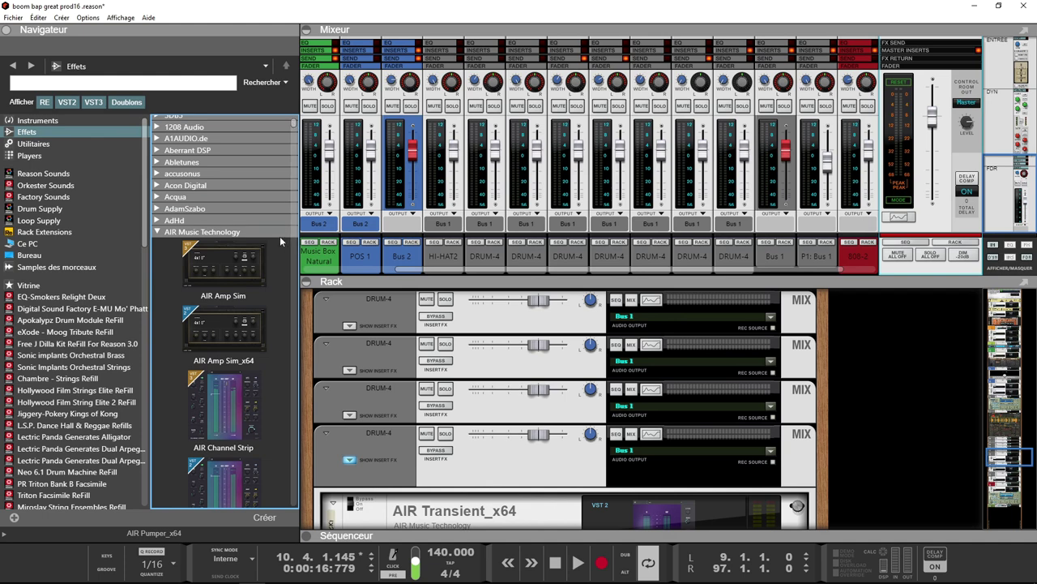